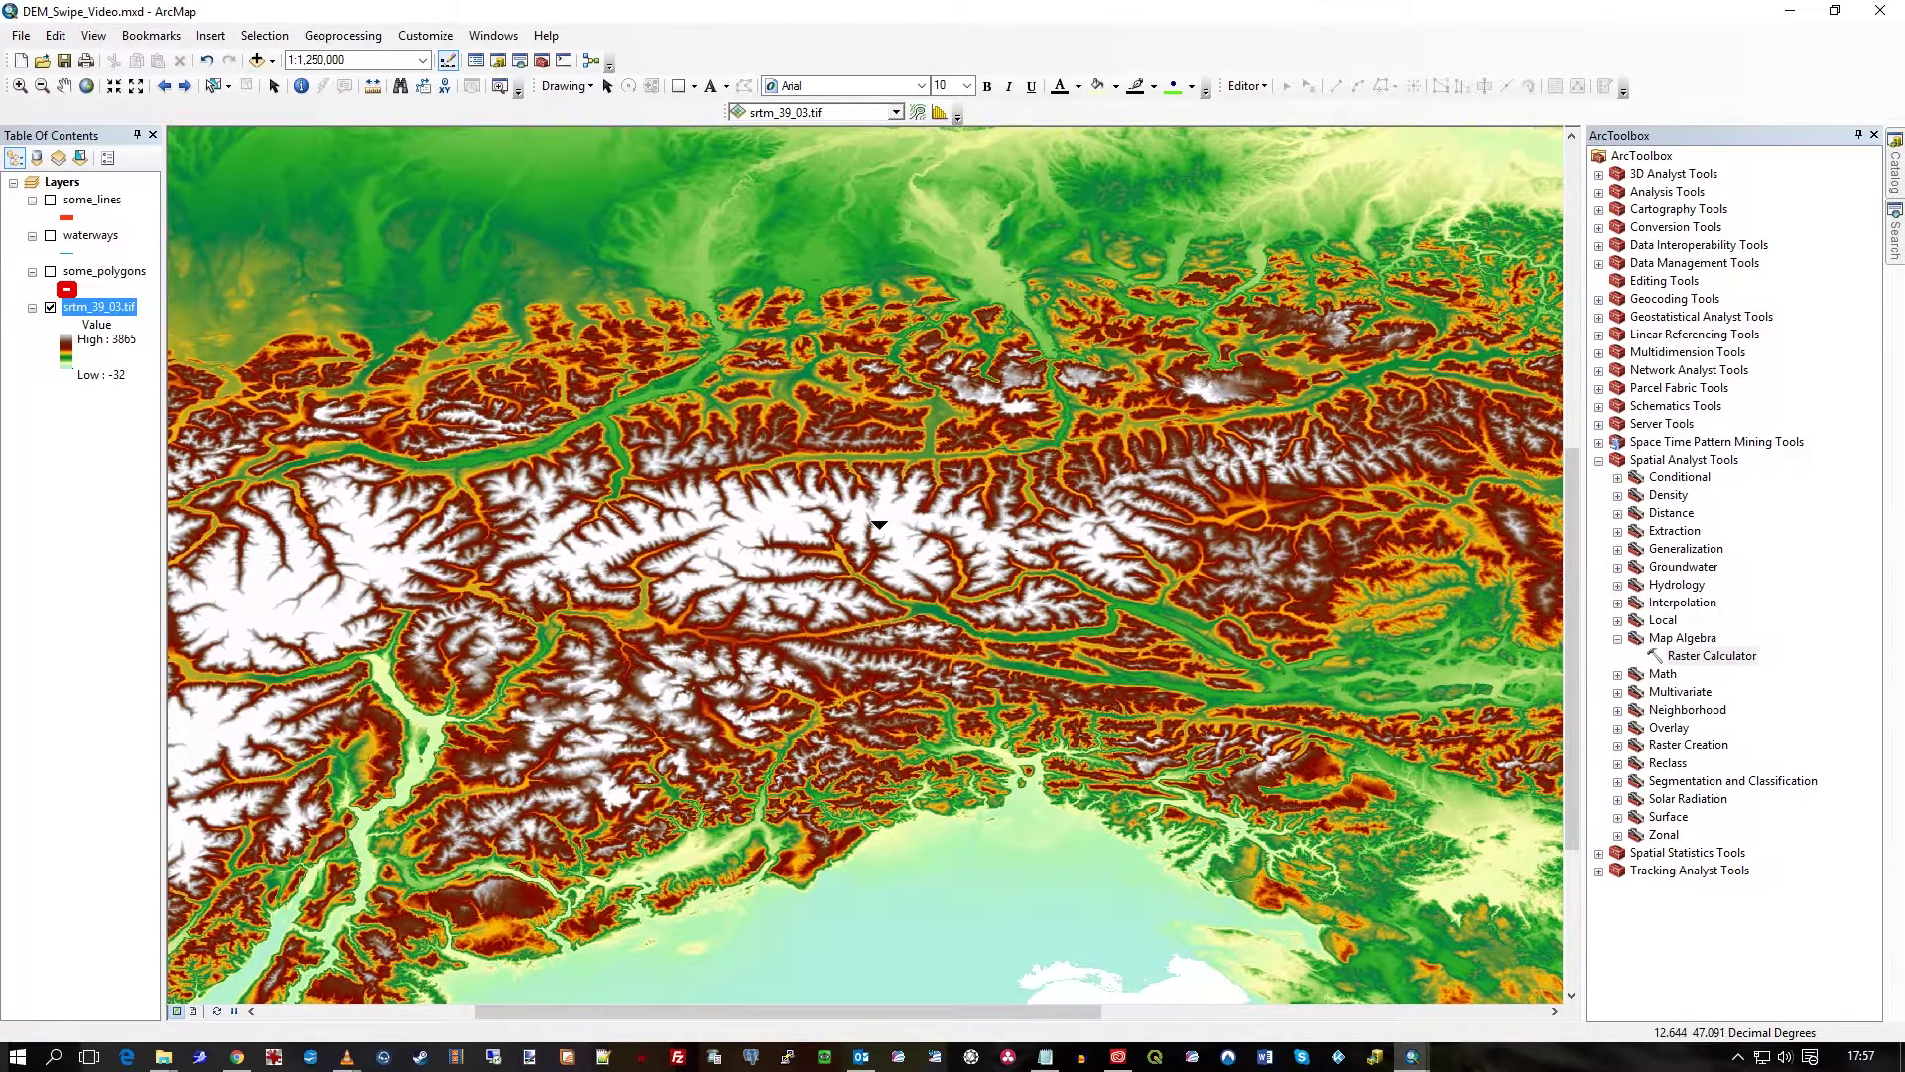
Step: Expand Spatial Analyst Tools and check the installed ArcGIS version details
left_click(1678, 462)
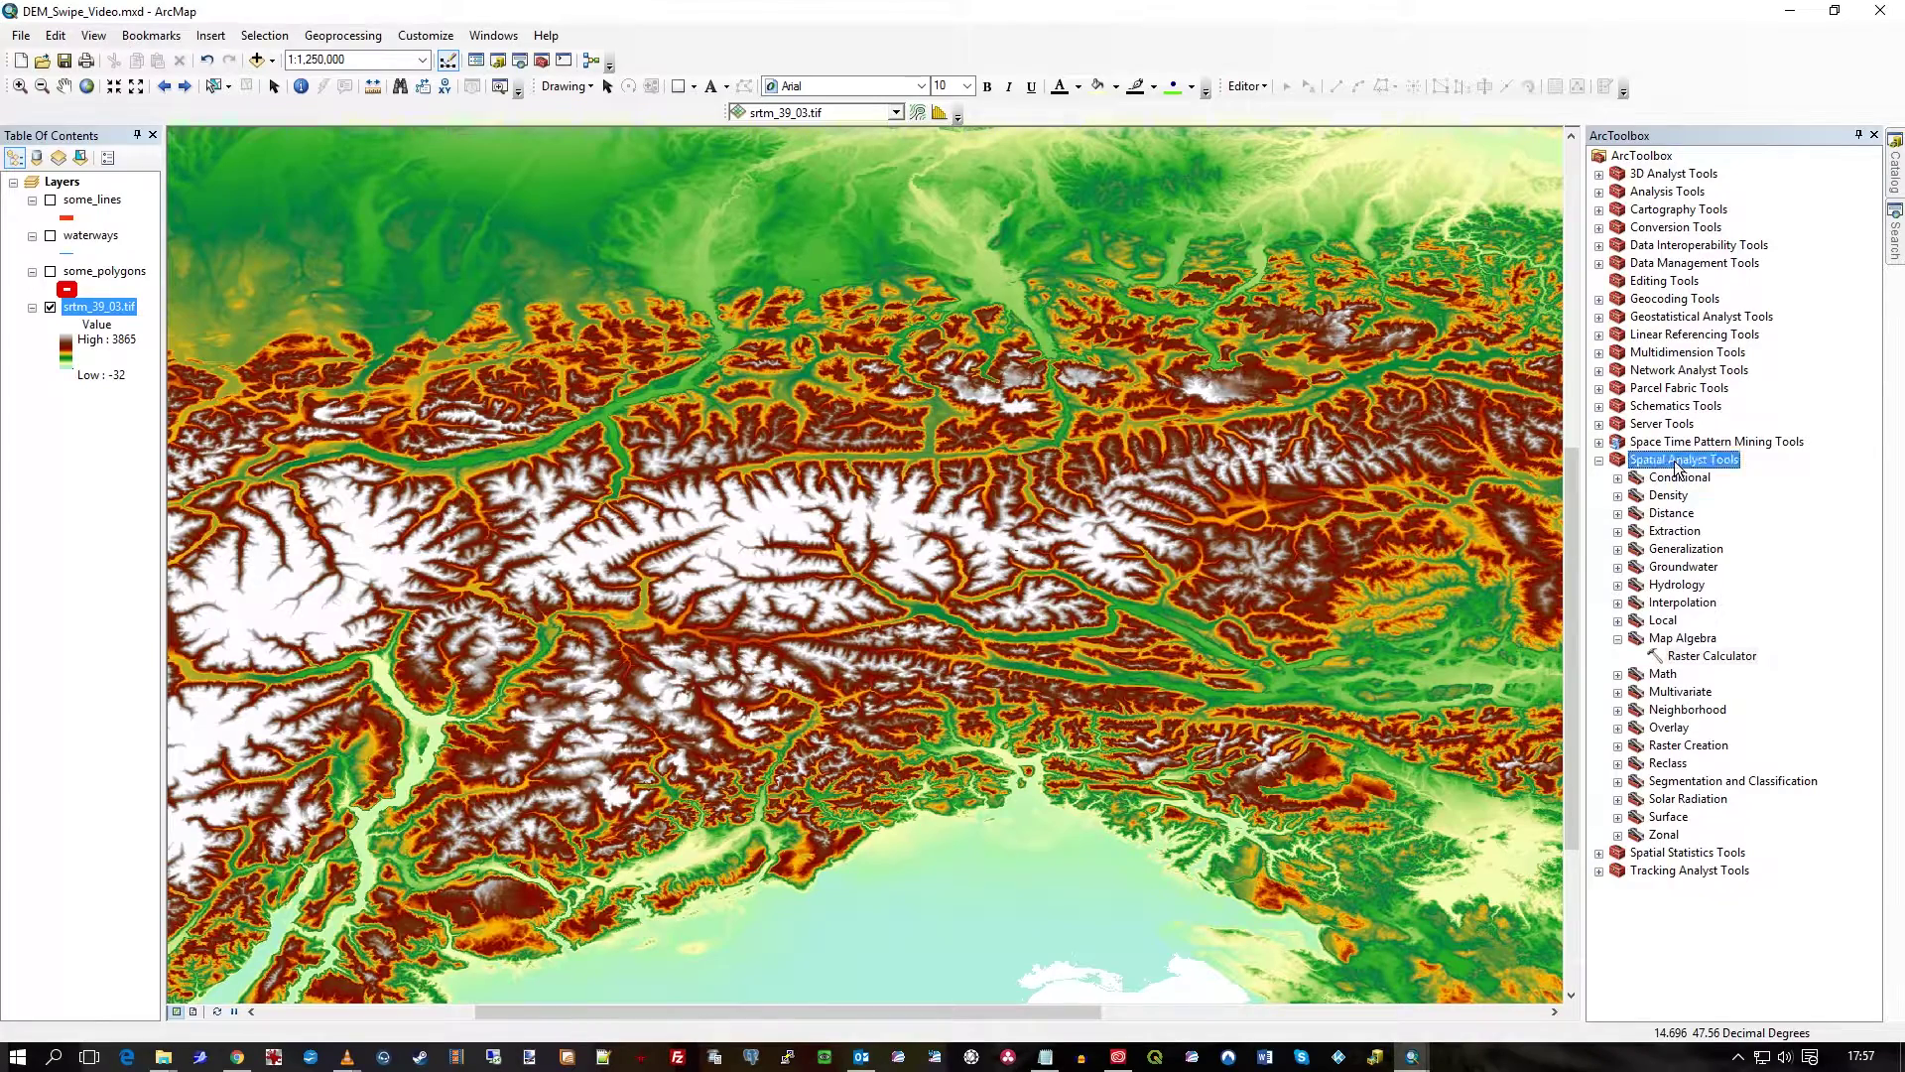
left_click(546, 36)
left_click(602, 113)
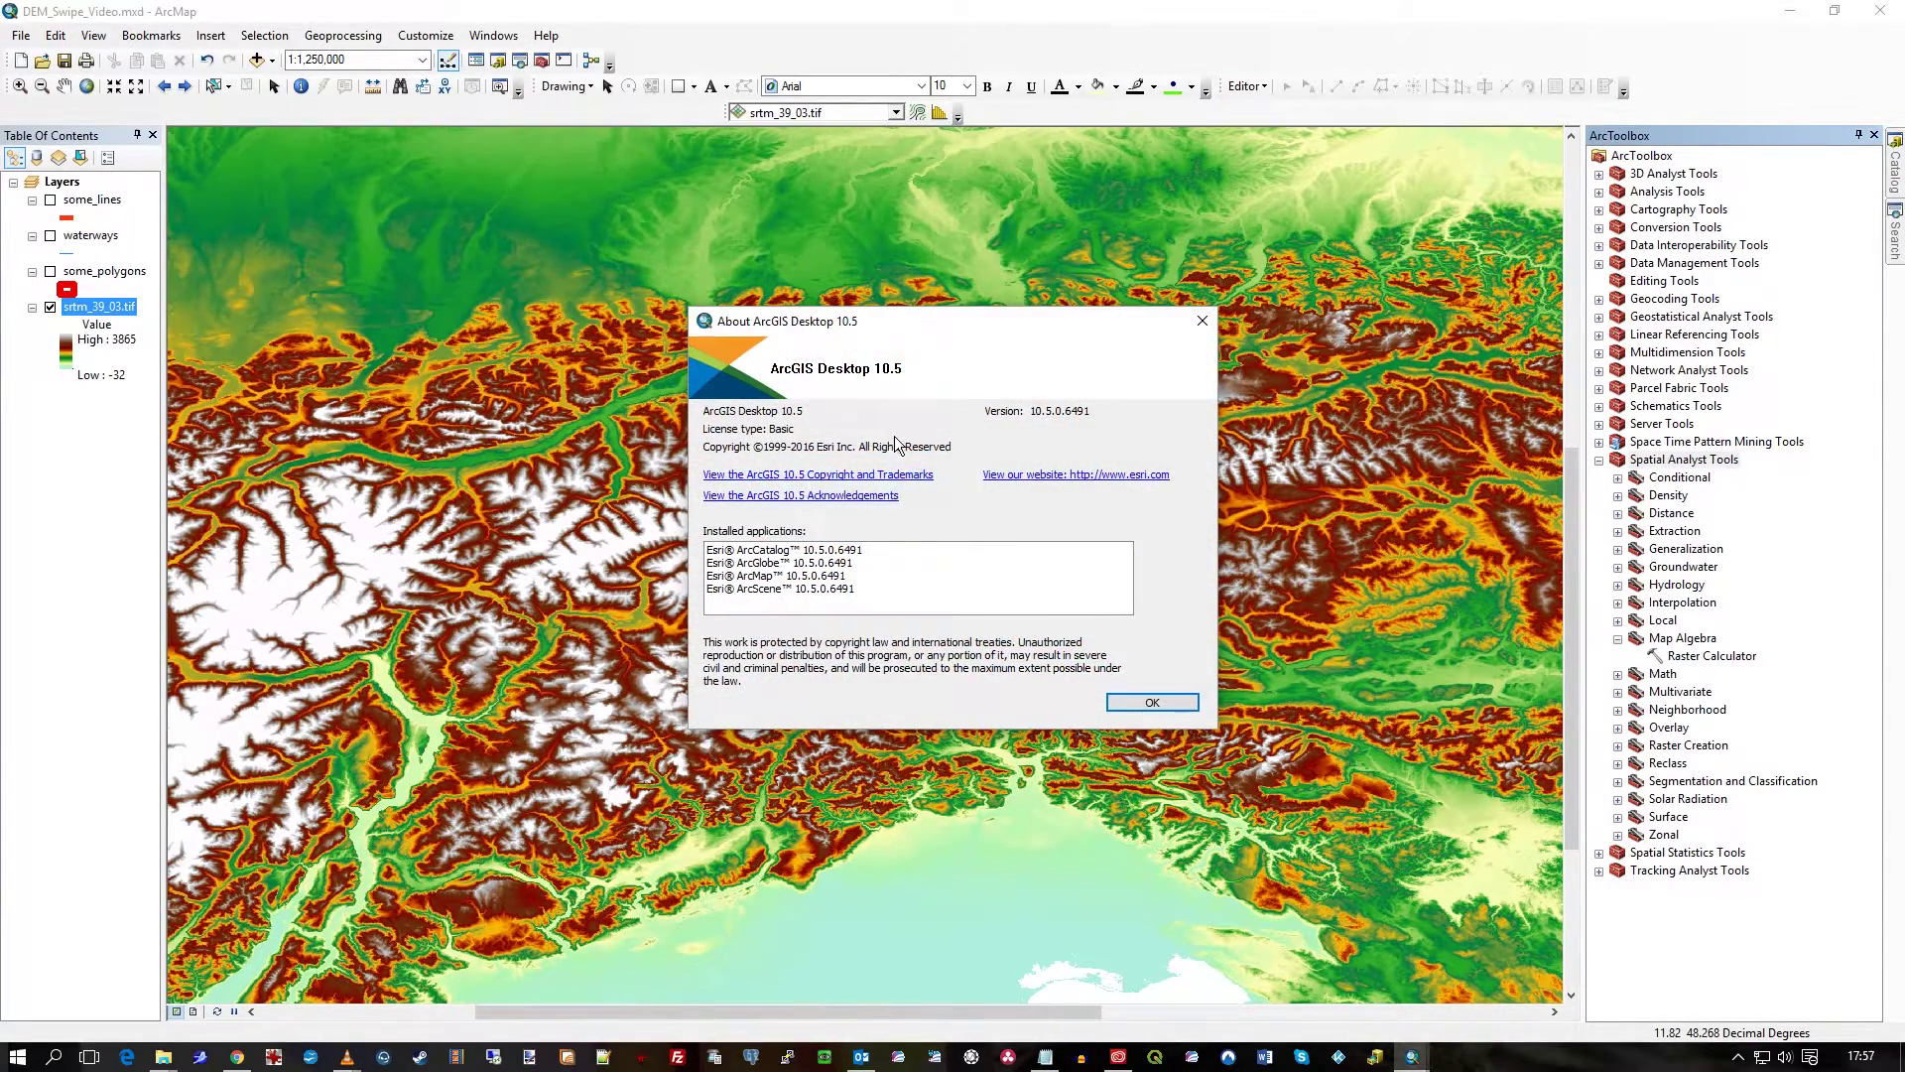
left_click(1153, 702)
Step: Check the Spatial Analyst extension details in the Extensions list
left_click(426, 36)
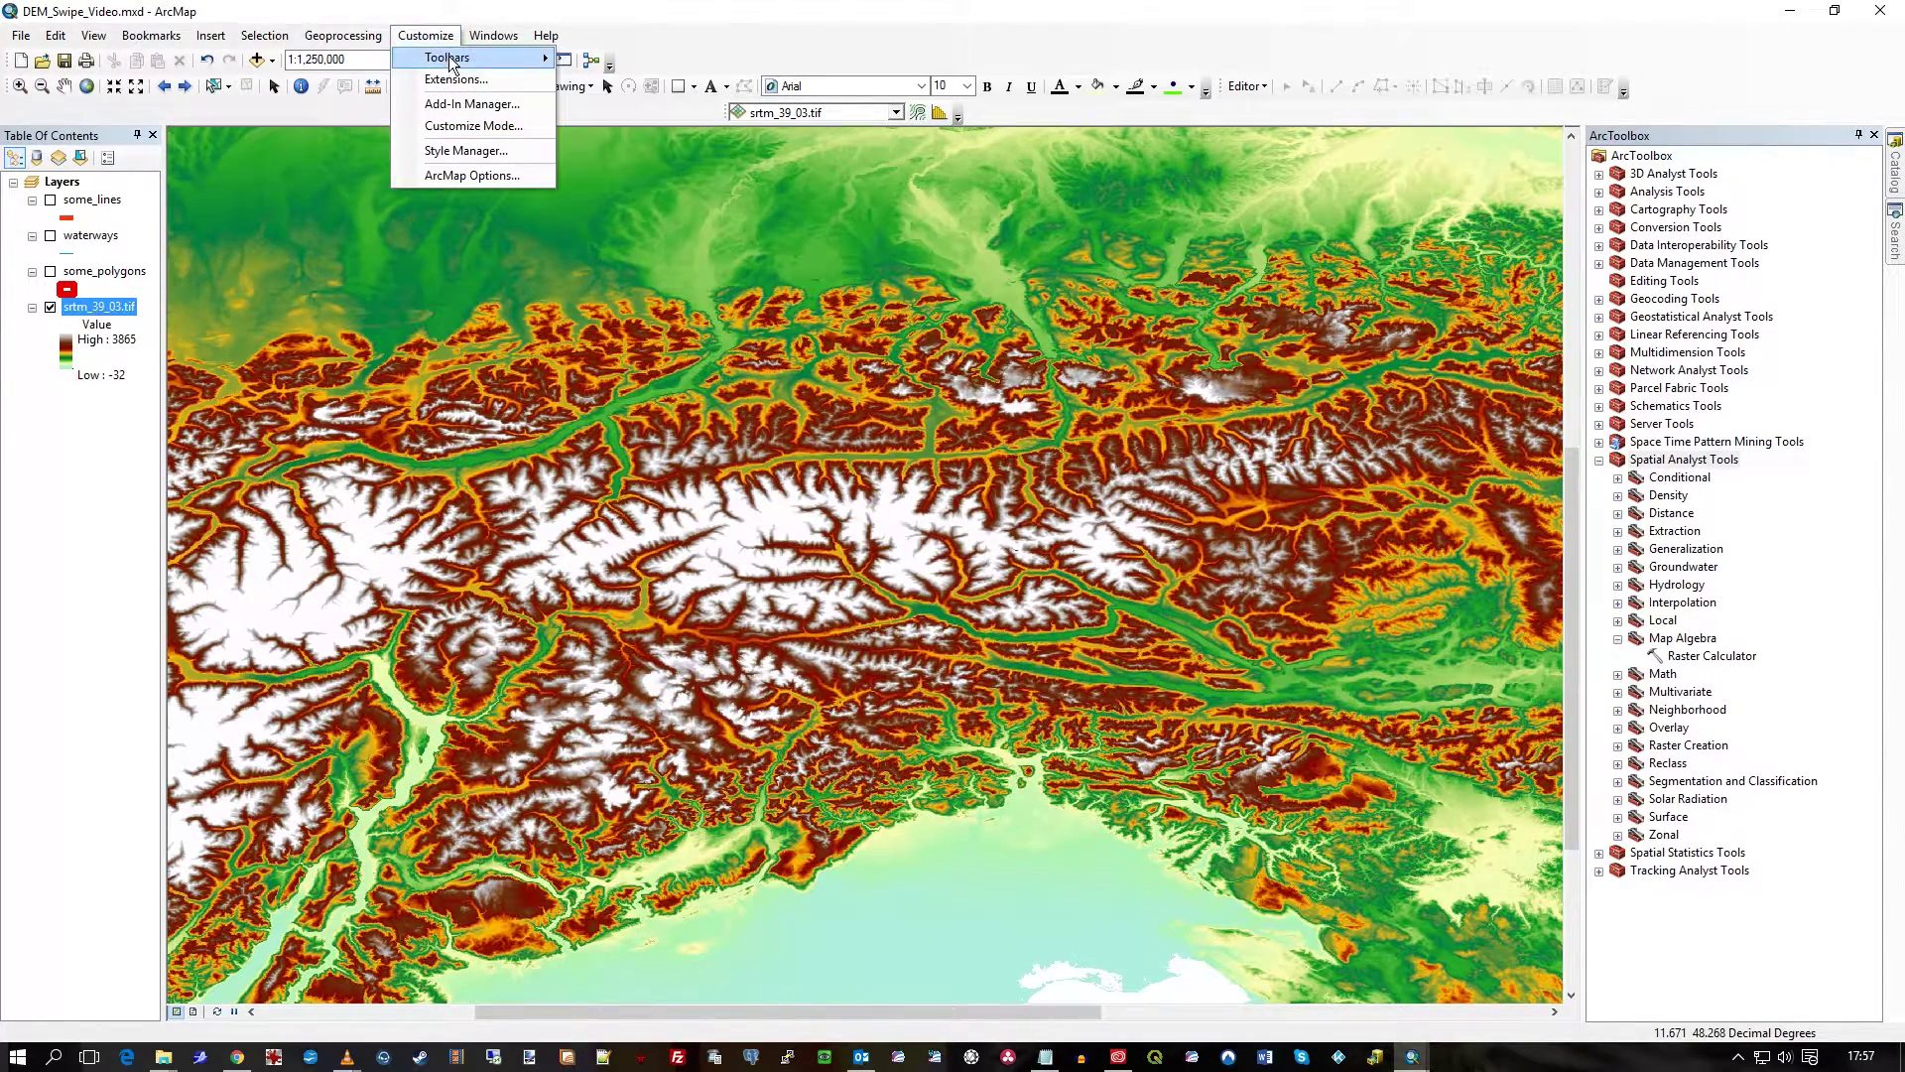
left_click(455, 79)
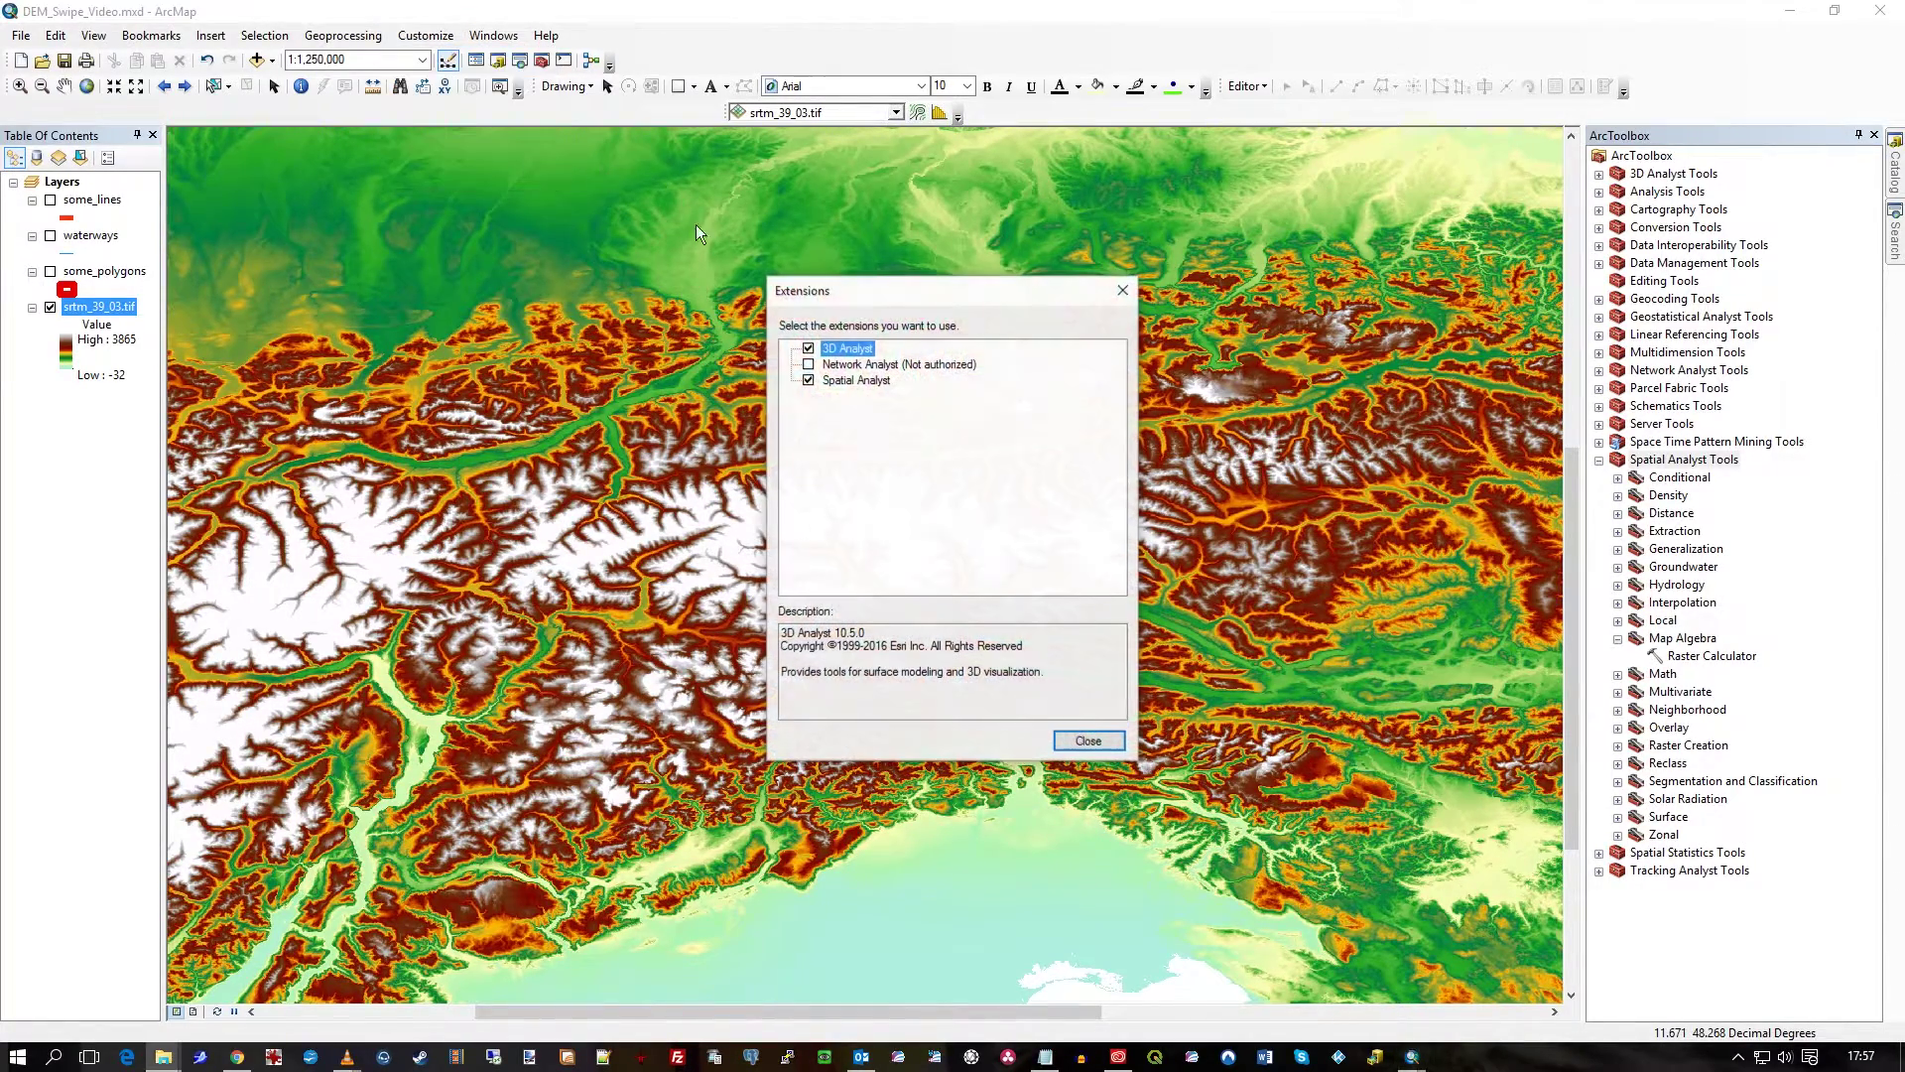
left_click(860, 383)
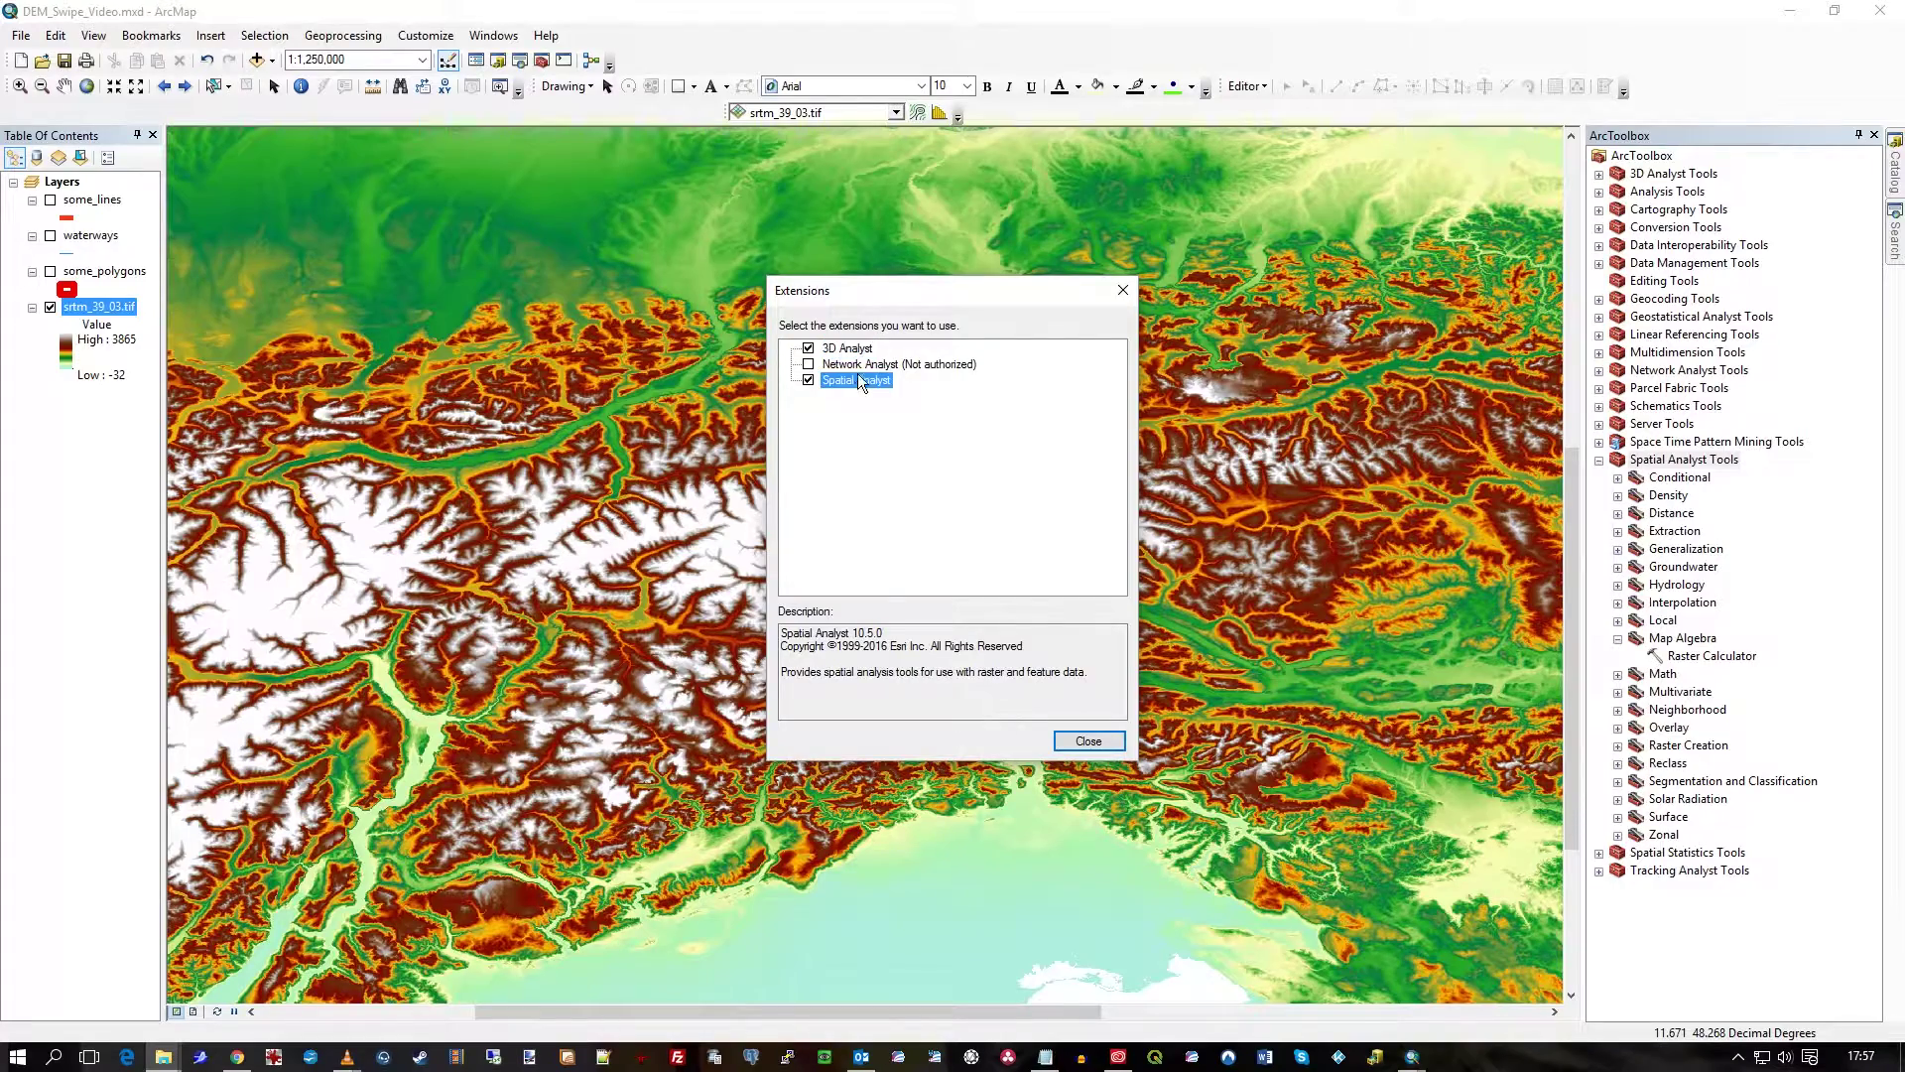
left_click(1089, 741)
Step: Select Raster Calculator under Map Algebra and nudge the elevation map view slightly
left_click(426, 36)
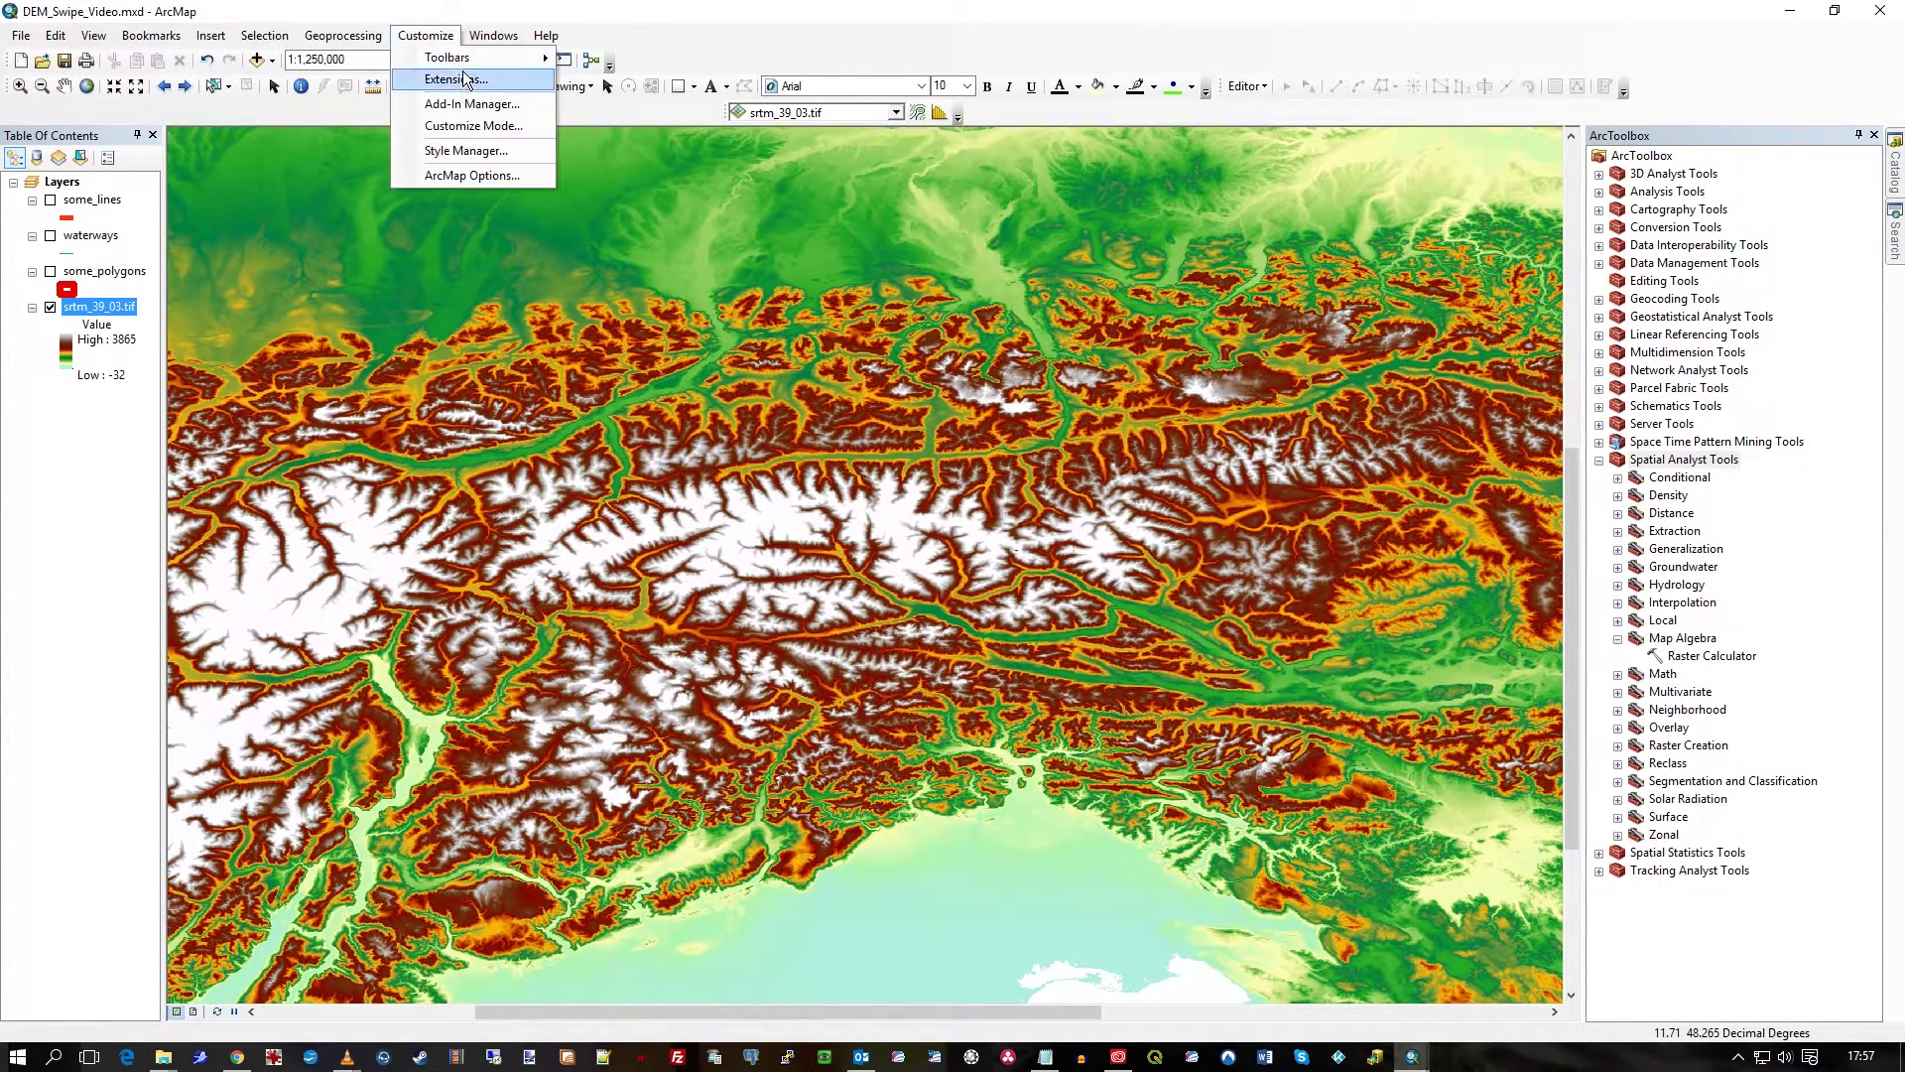
mouse_move(470, 61)
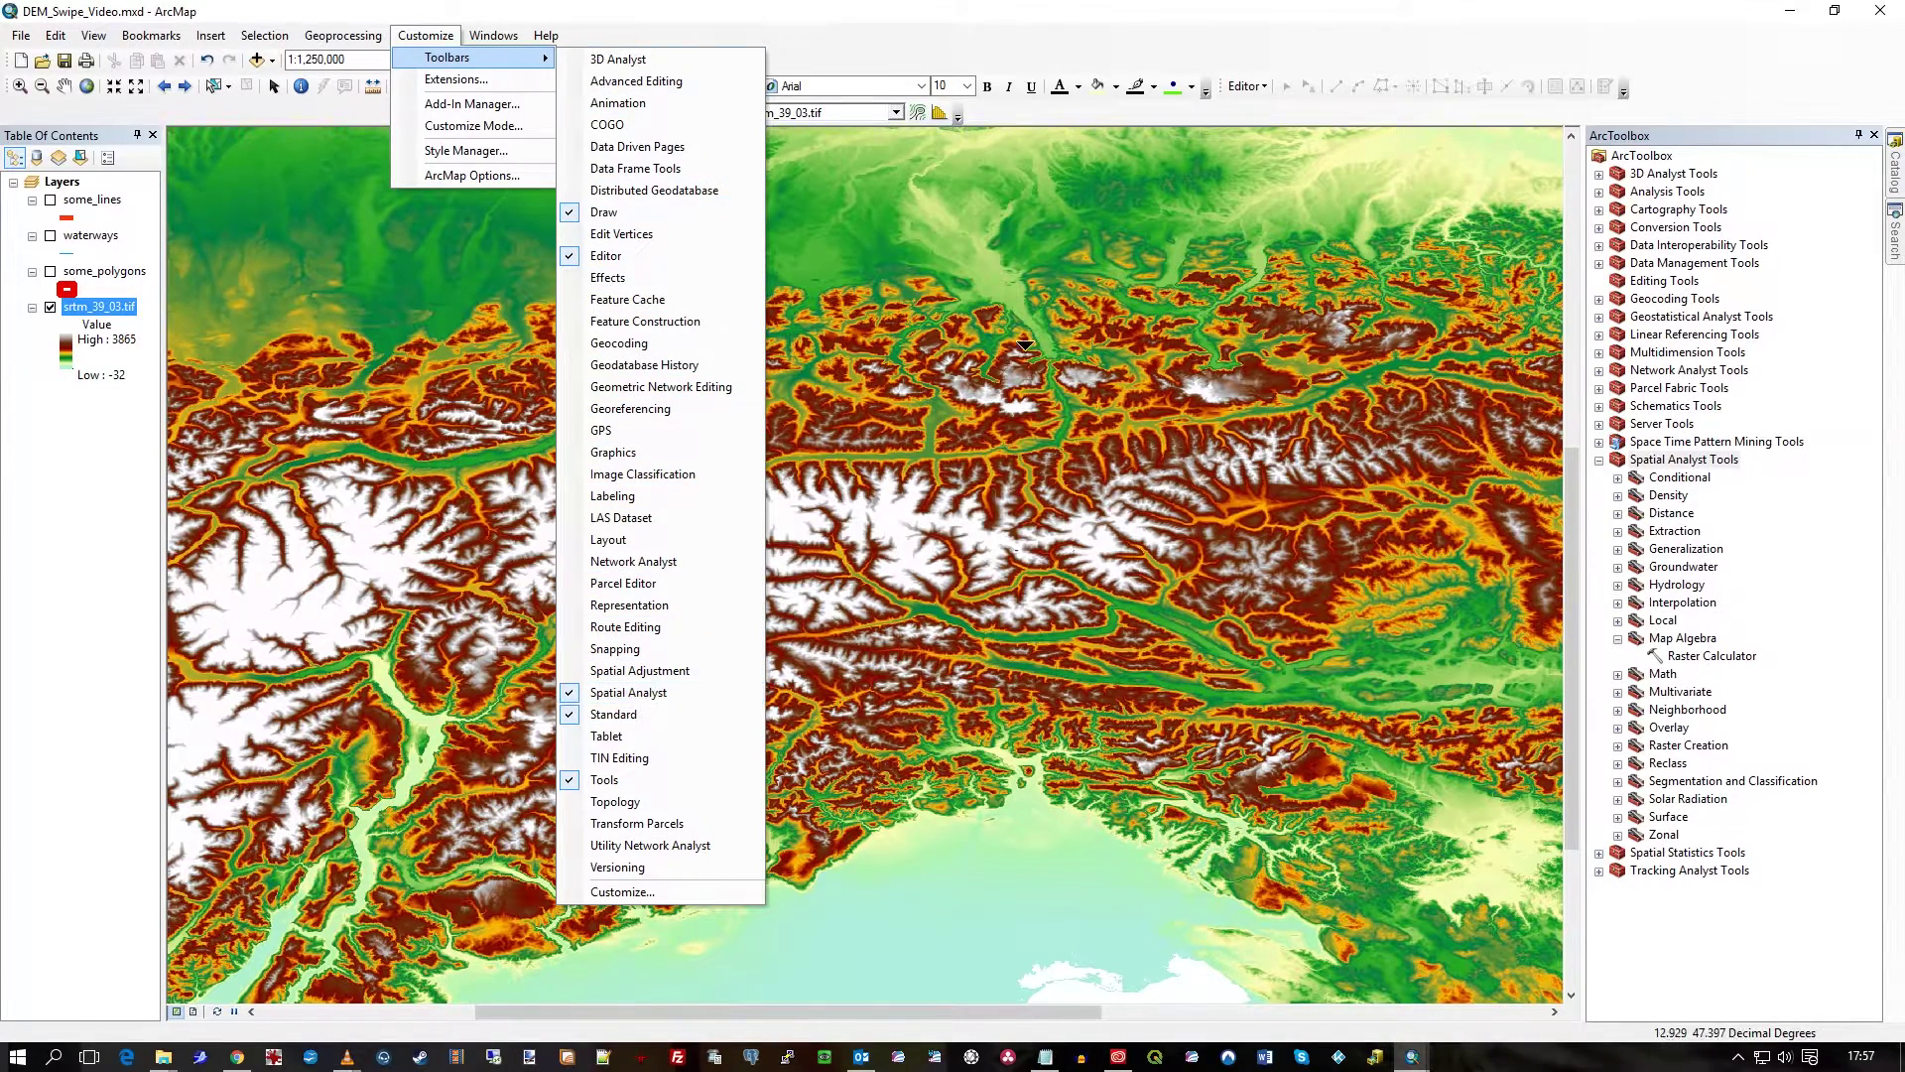
left_click(1141, 397)
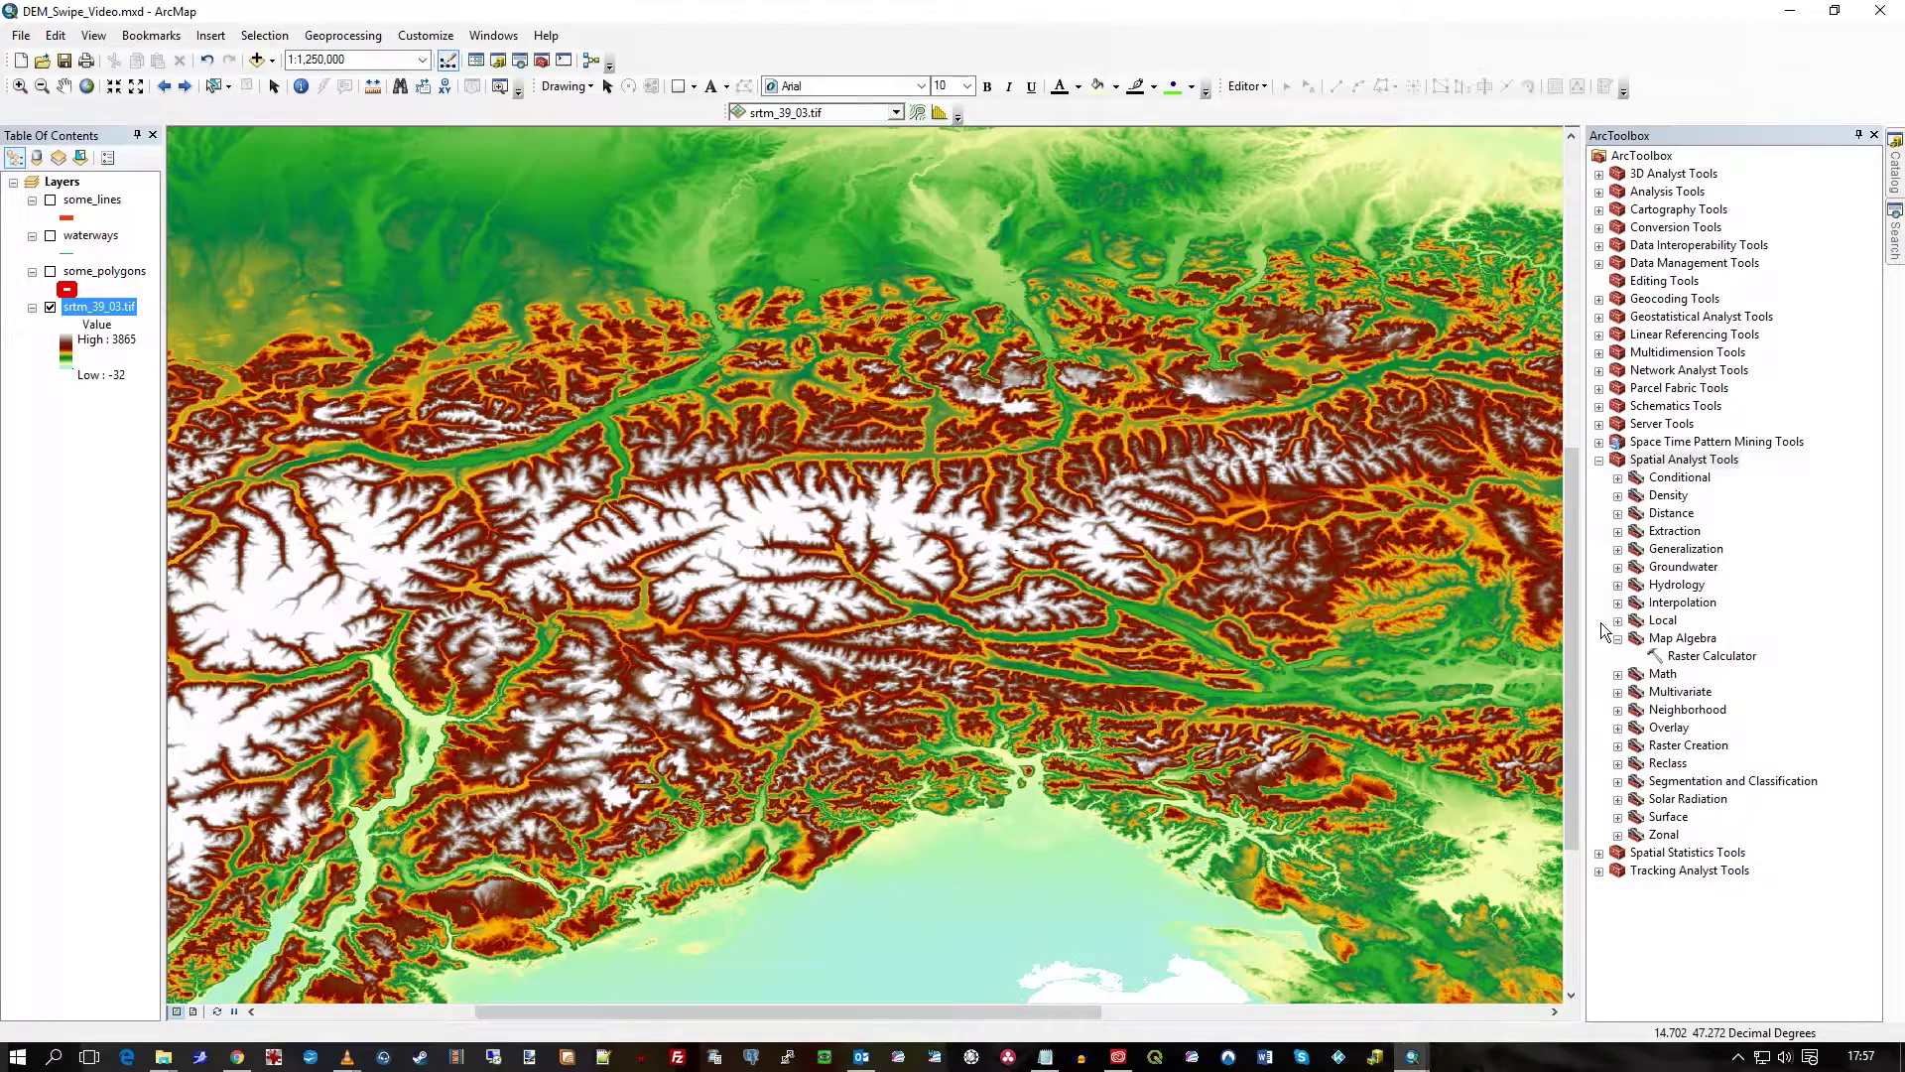
left_click(1683, 656)
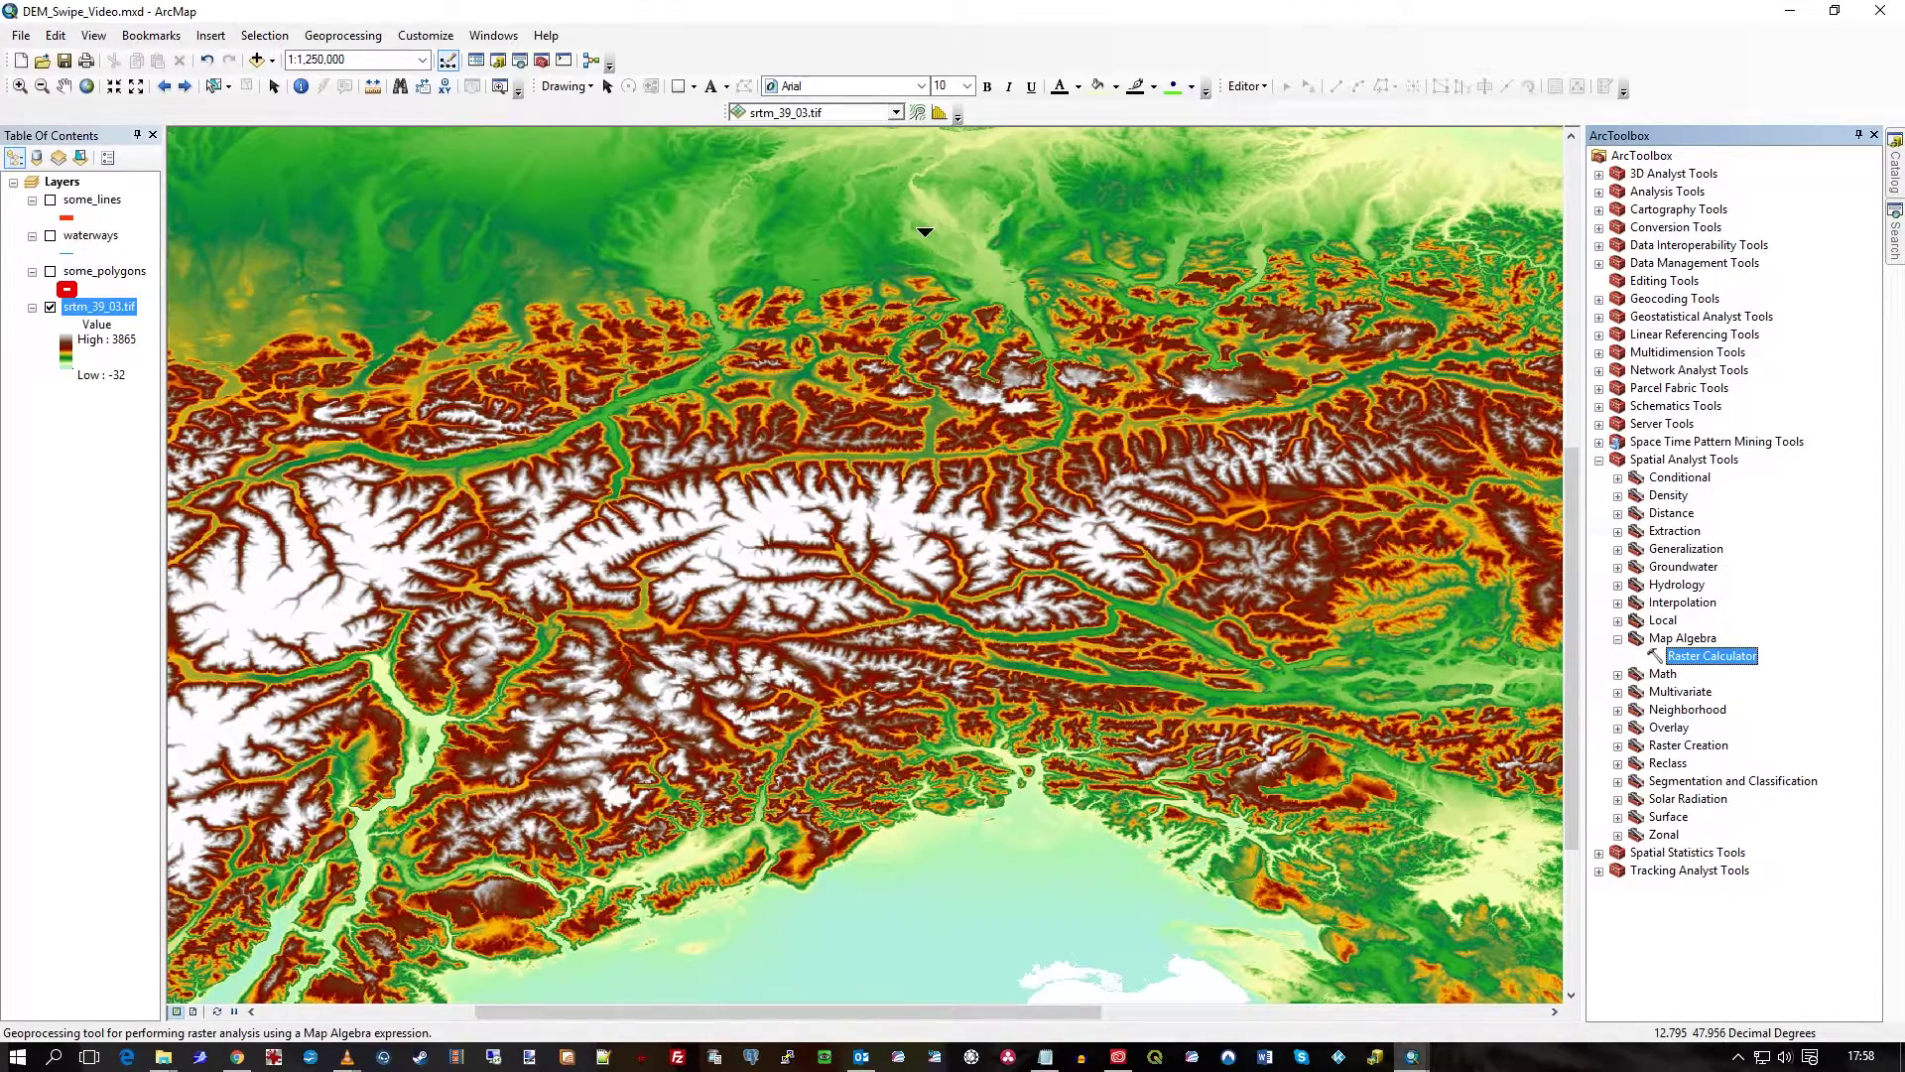
left_click(1555, 616)
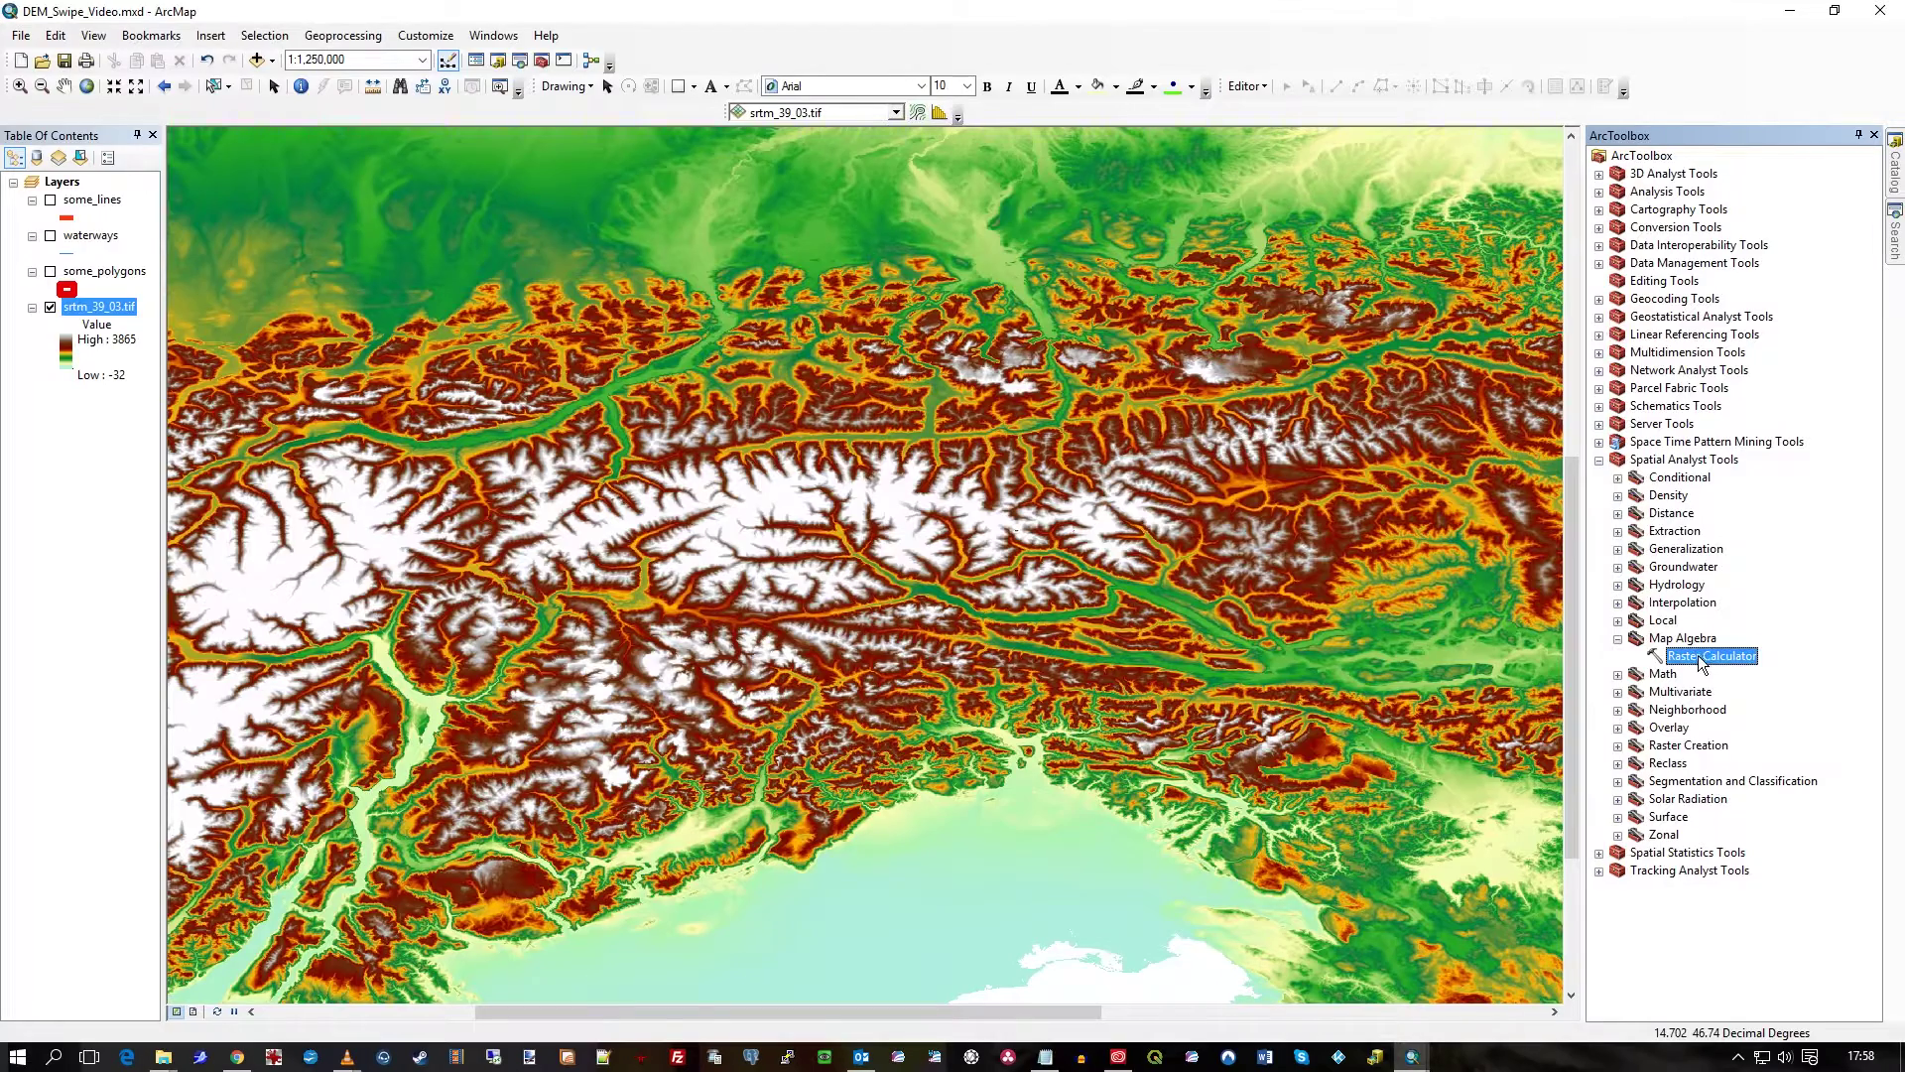
Step: Open Raster Calculator and position its dialog fully visible over the map
double_click(1702, 663)
left_click_drag(1063, 202, 811, 567)
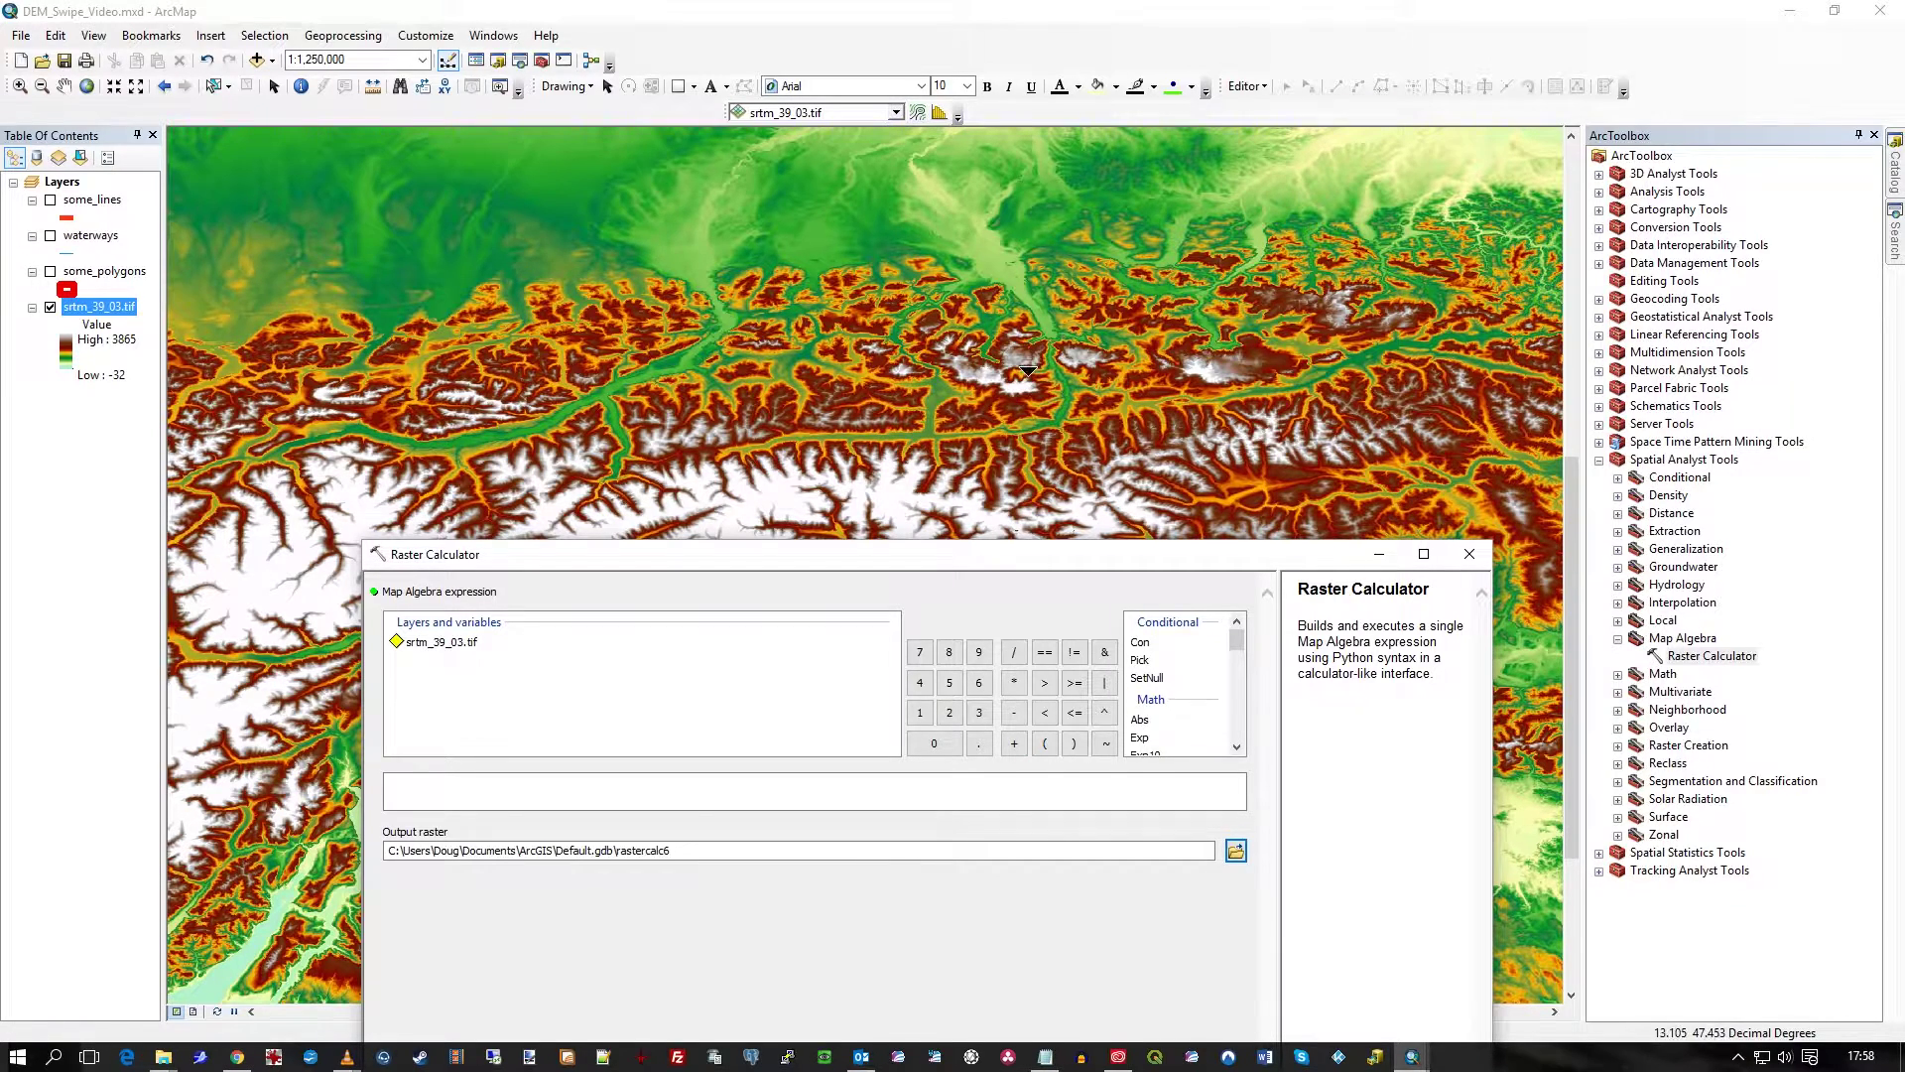
left_click_drag(874, 557, 1417, 337)
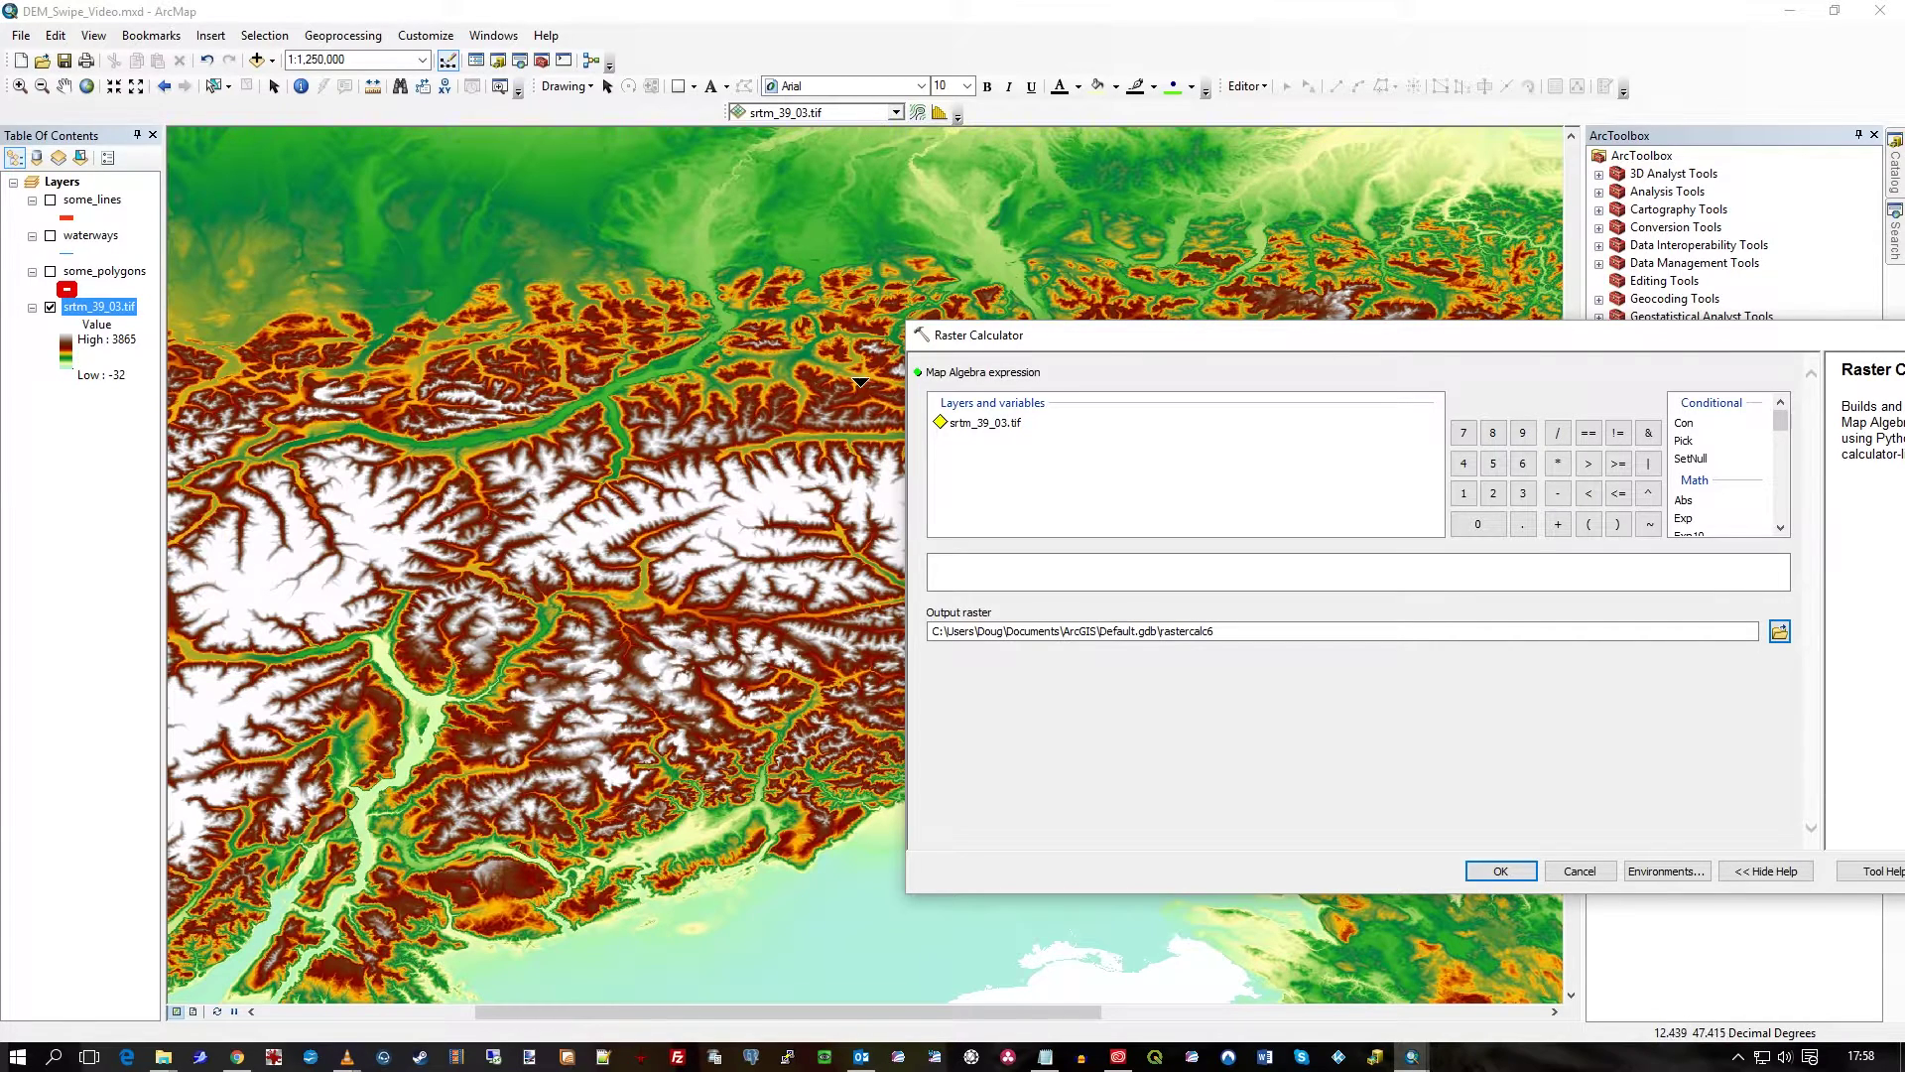
left_click_drag(1017, 355, 491, 377)
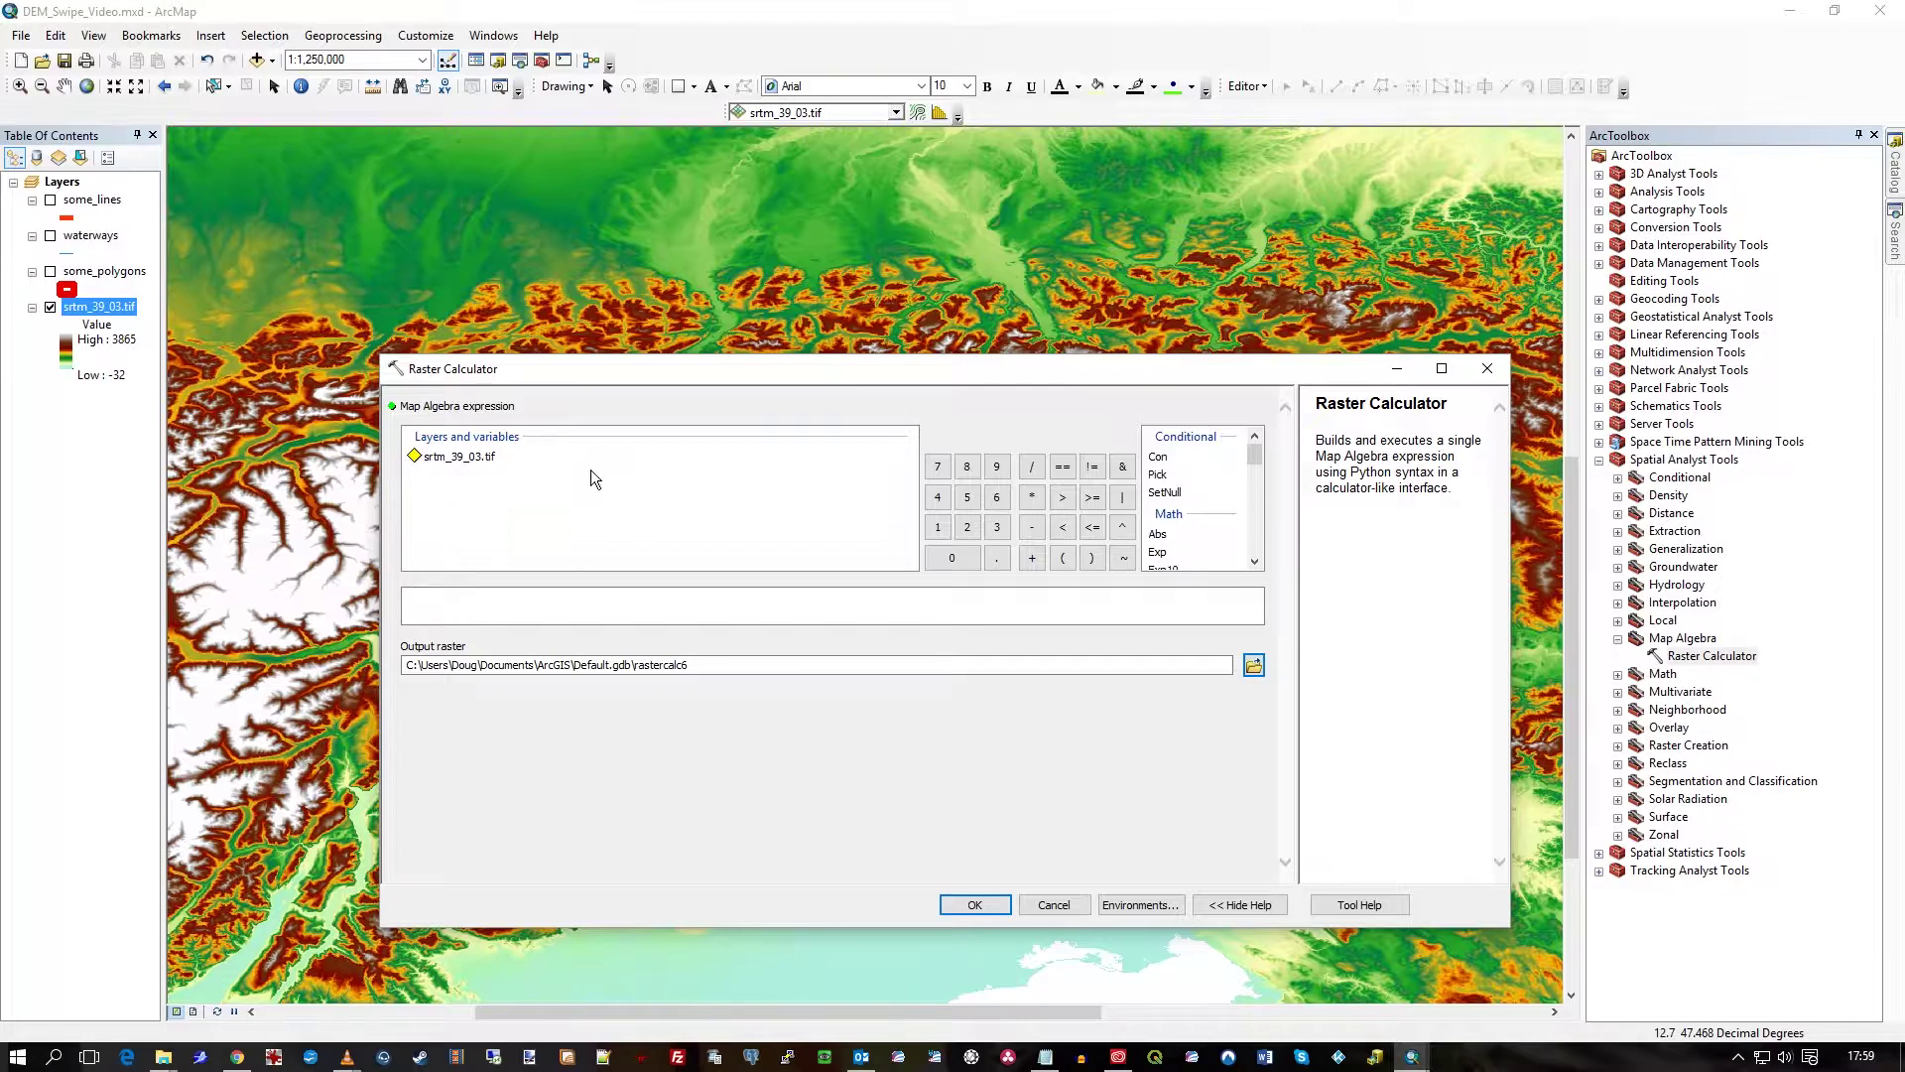
mouse_move(795, 377)
left_mouse_down()
mouse_move(800, 593)
mouse_move(786, 335)
mouse_move(790, 358)
left_mouse_up()
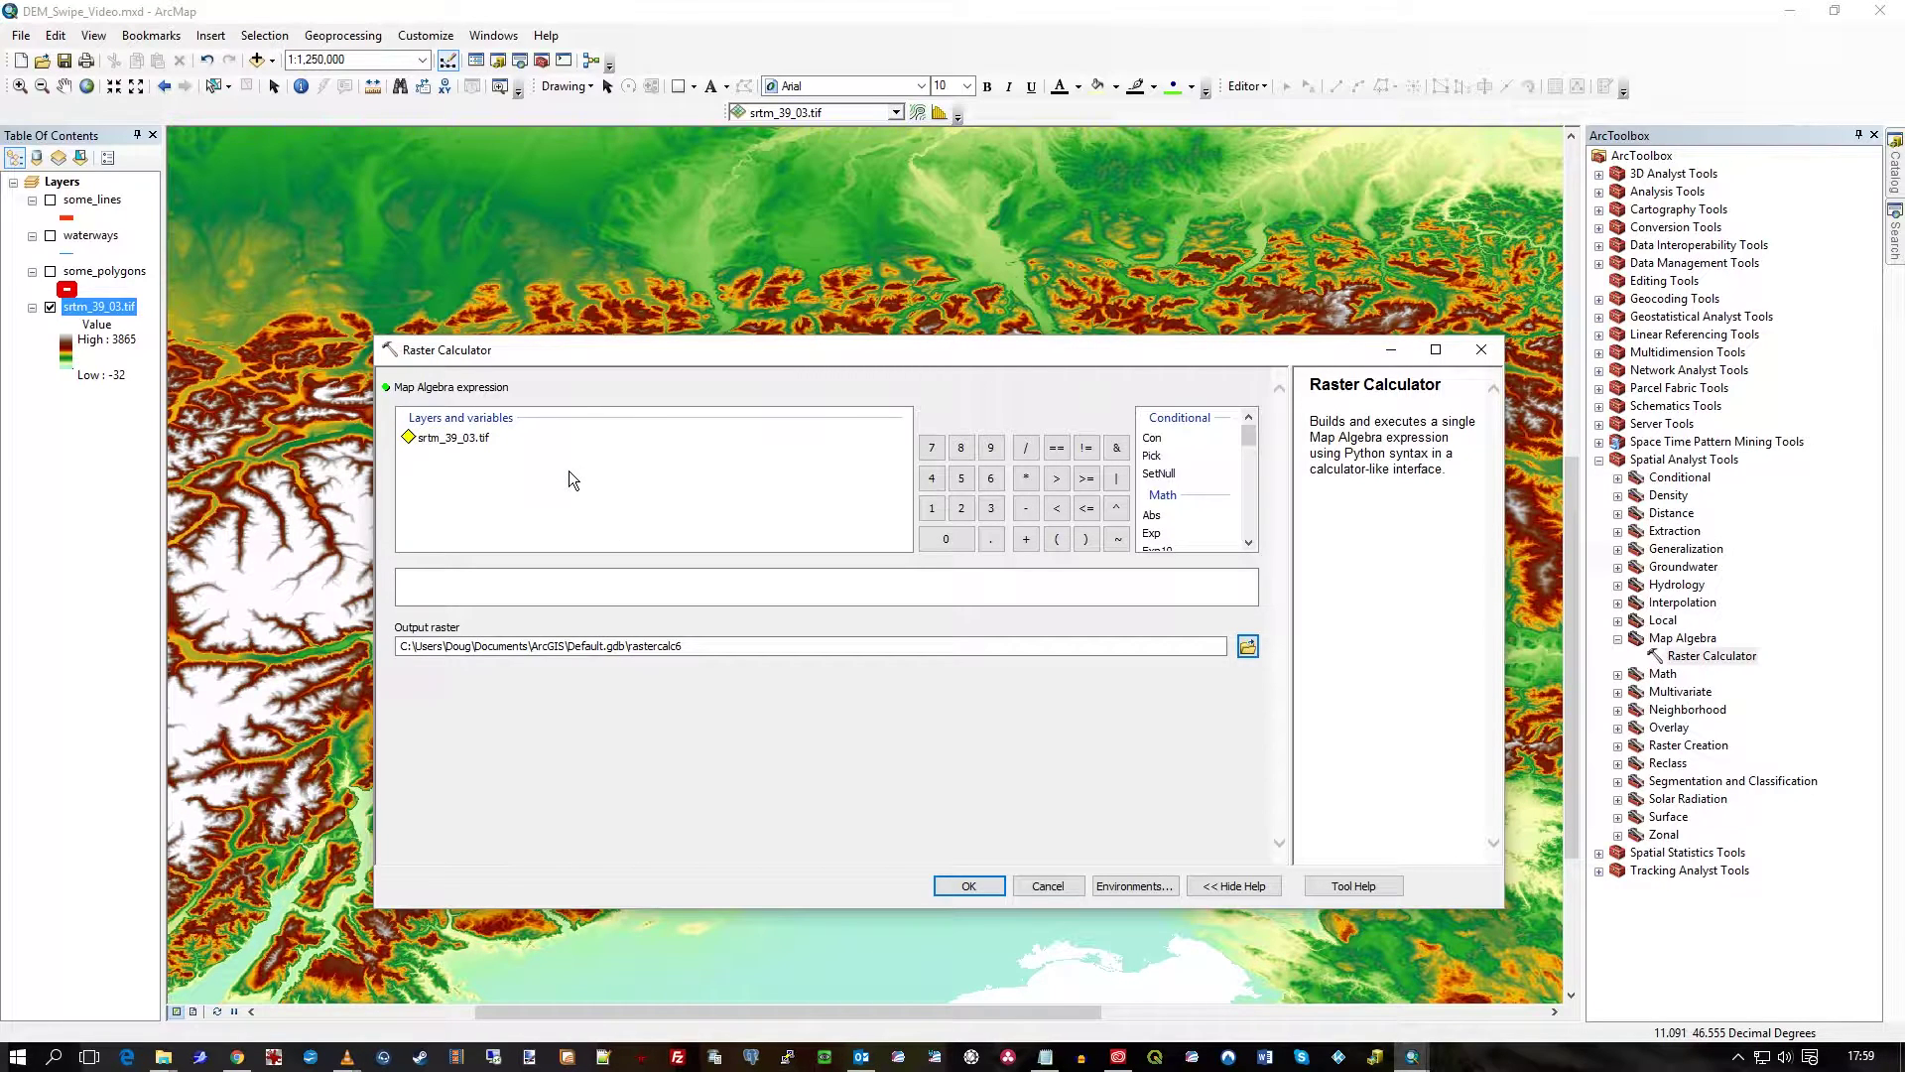
left_click_drag(591, 355, 719, 477)
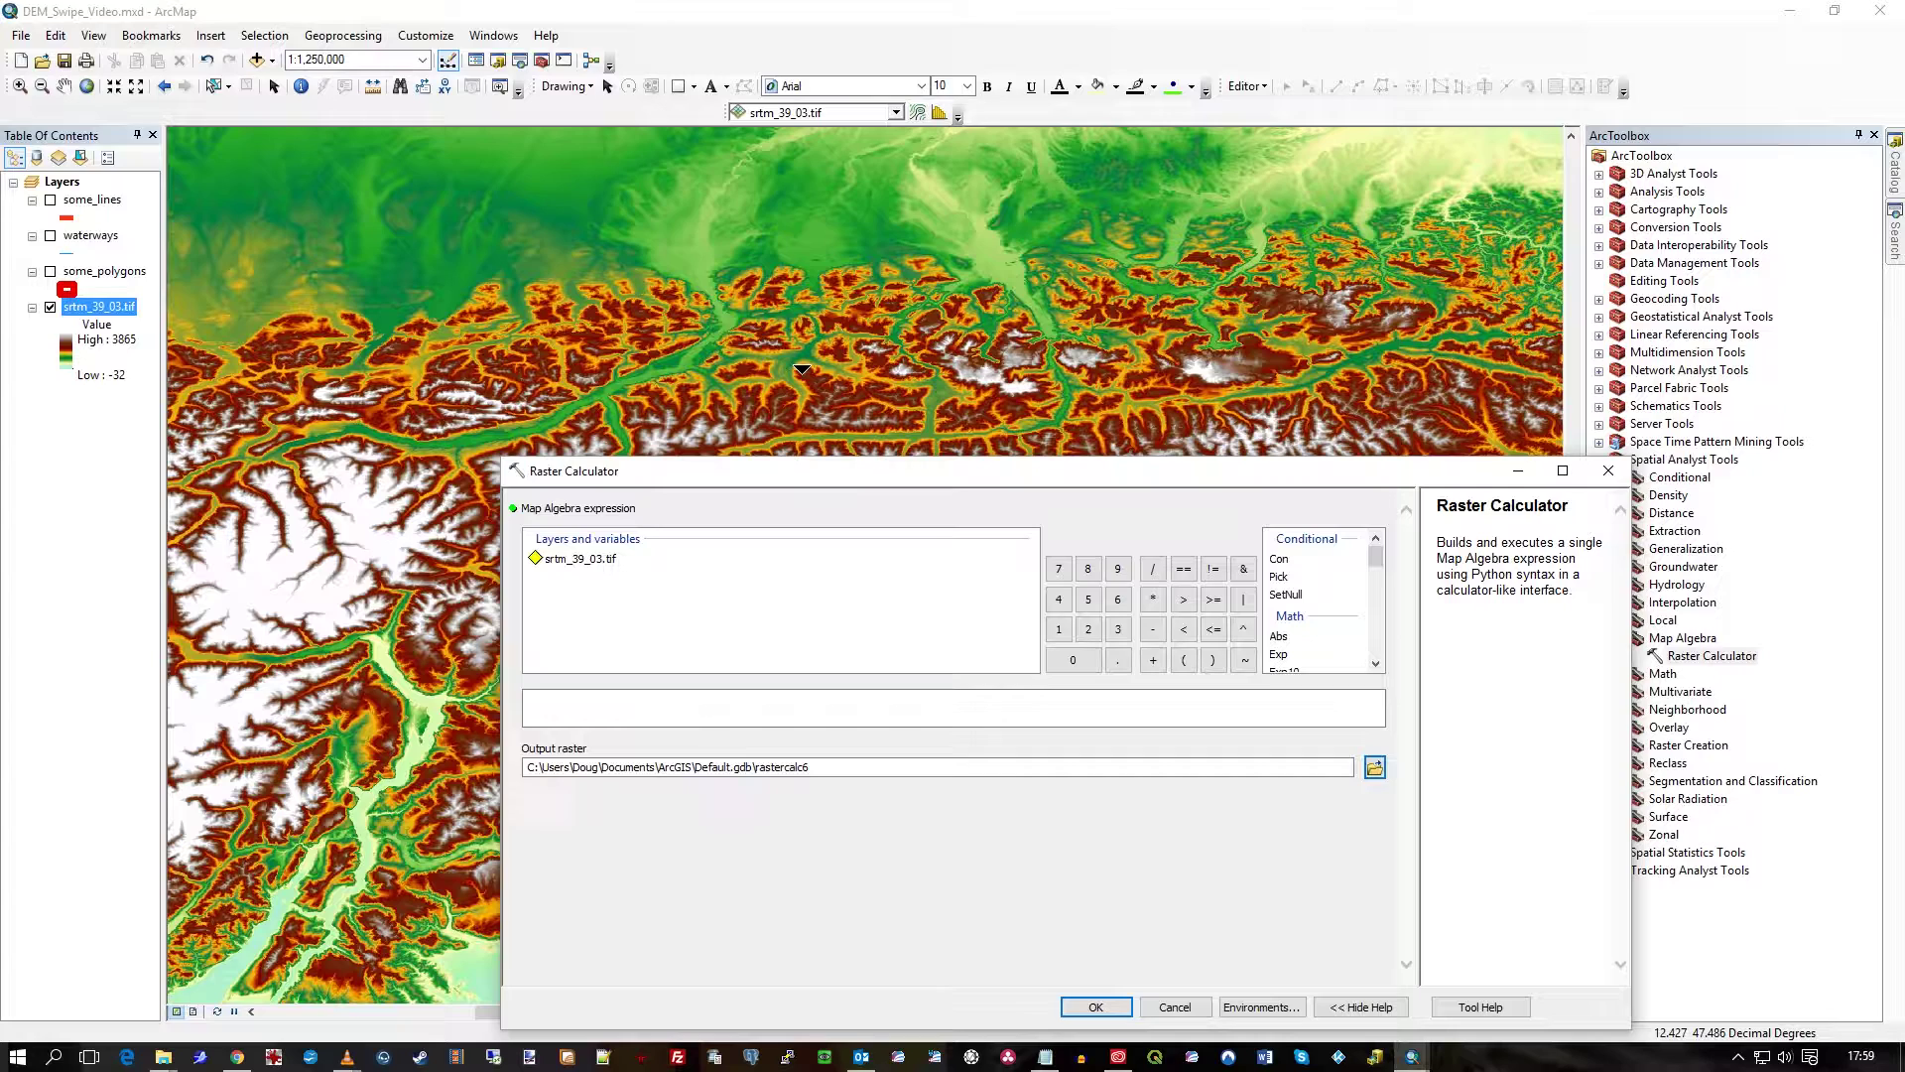
left_click_drag(861, 476, 741, 723)
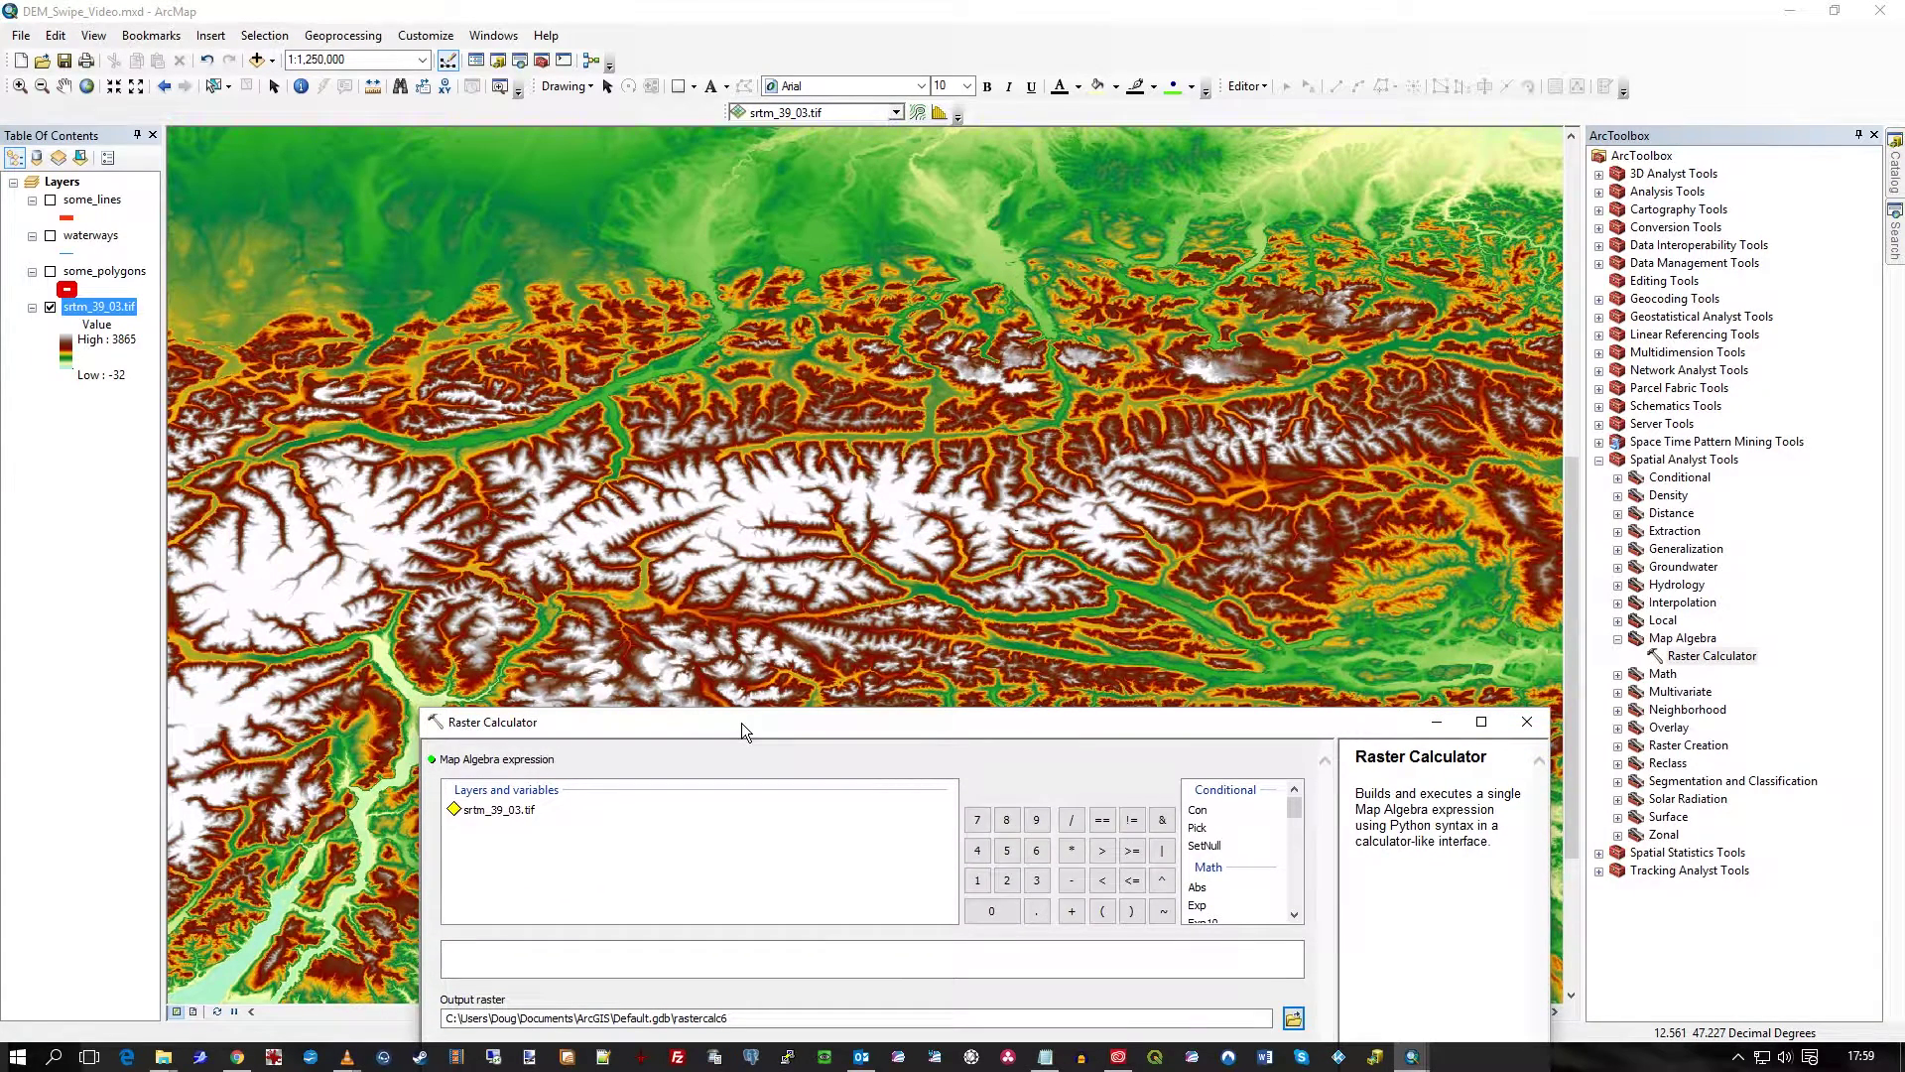
left_click_drag(742, 724, 699, 335)
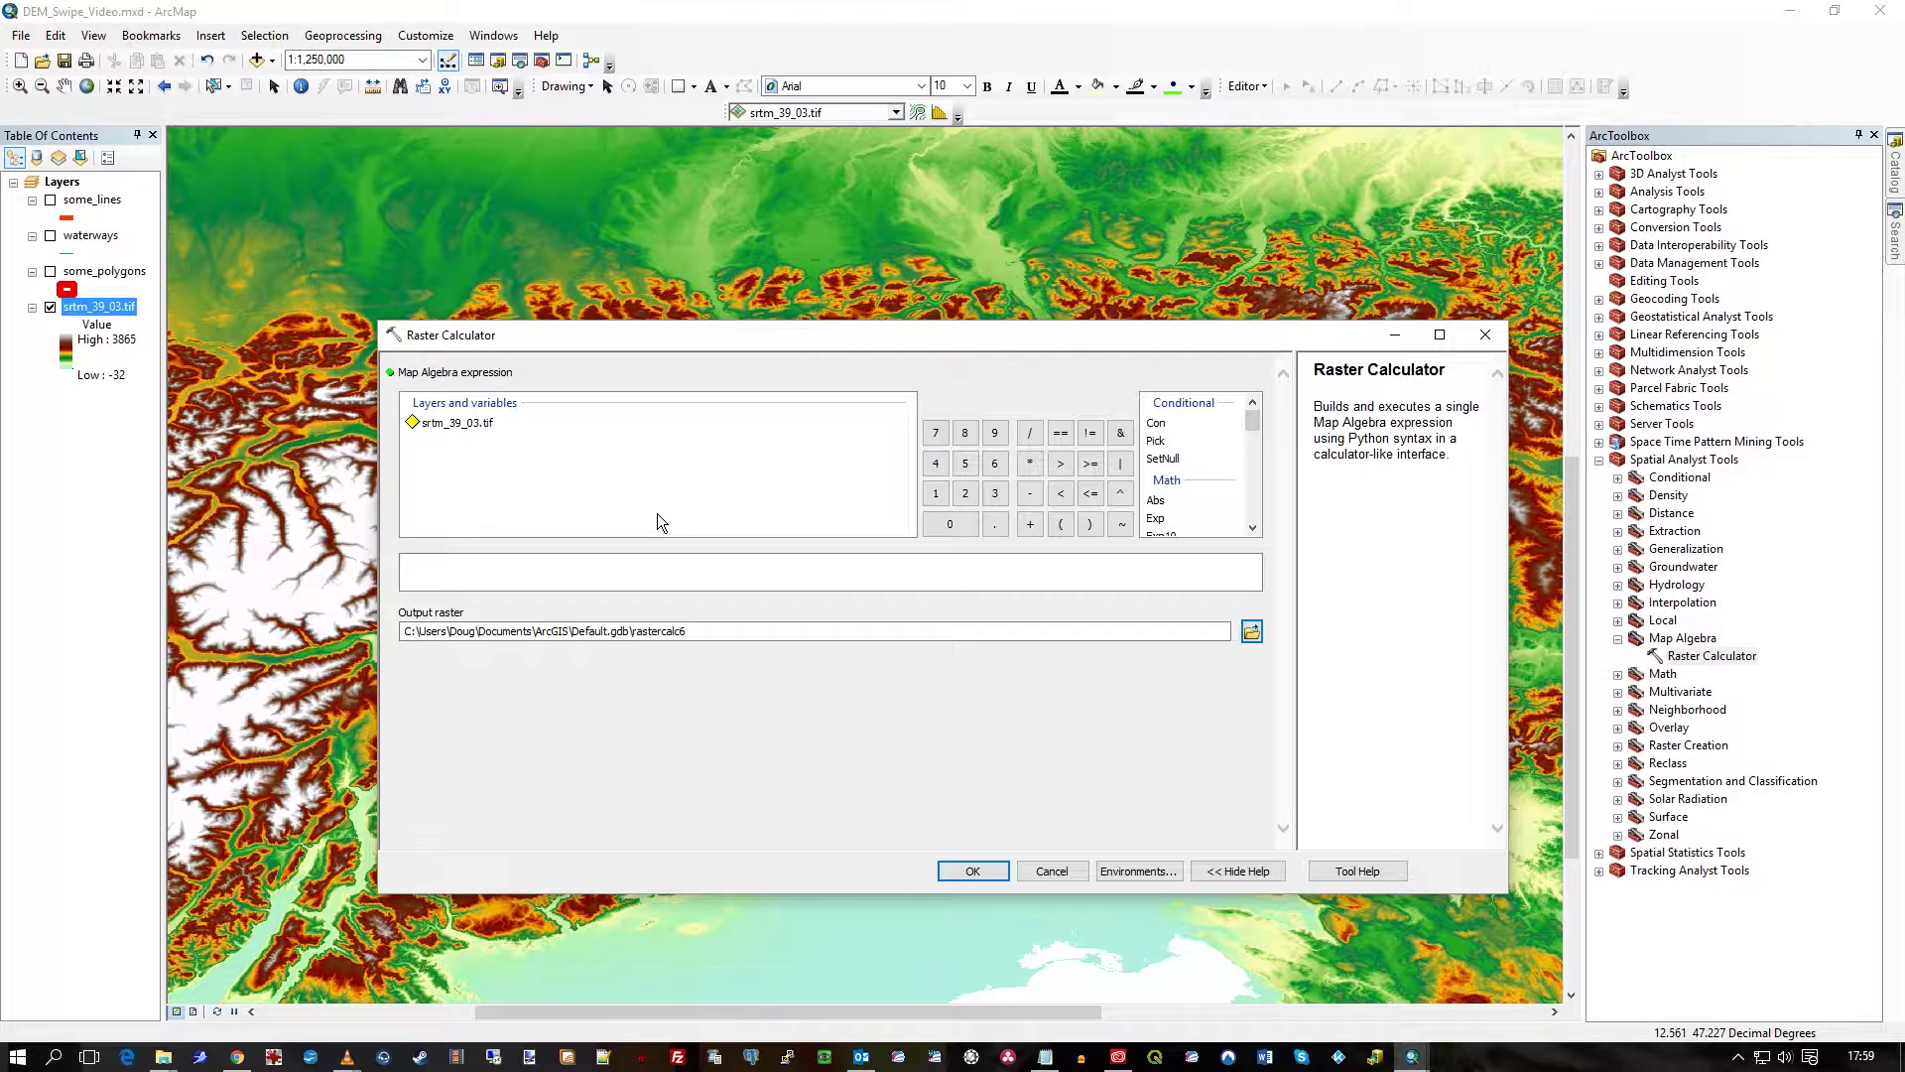
left_click_drag(620, 343, 649, 405)
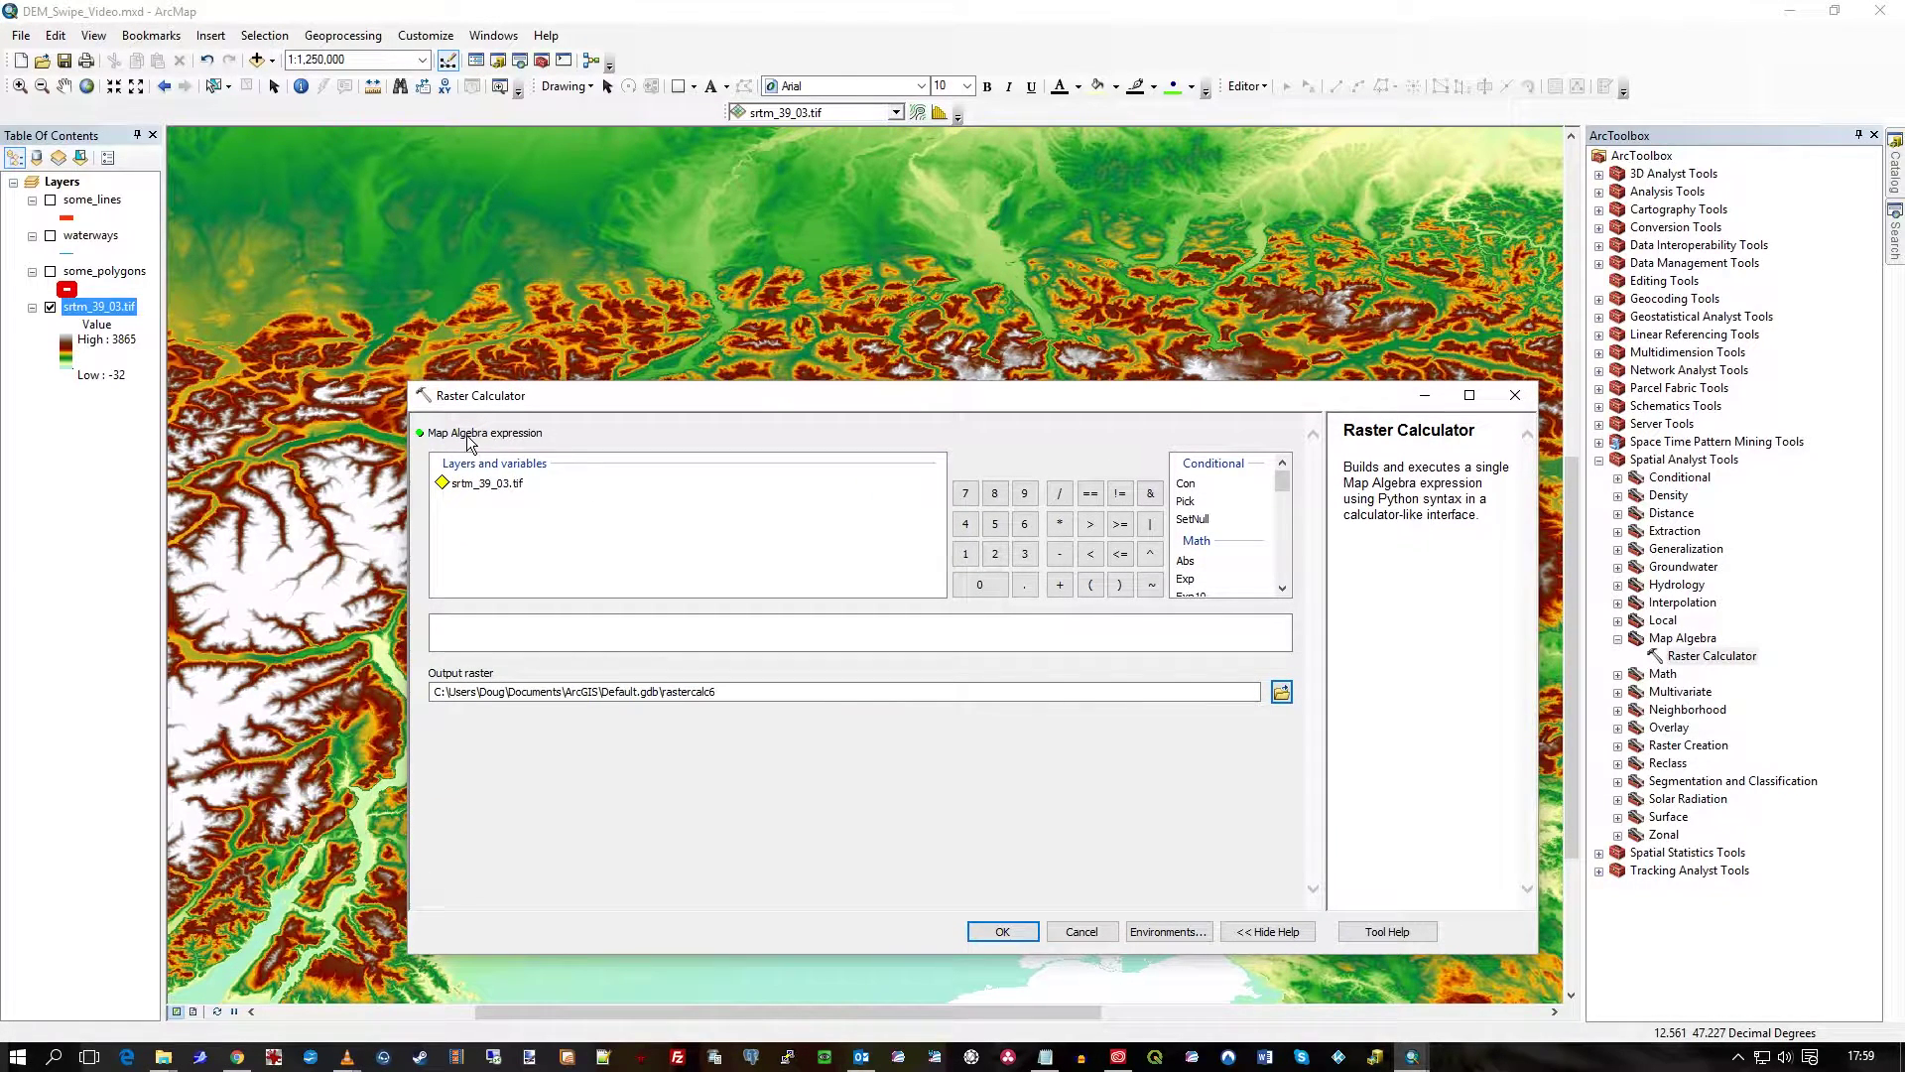
Step: Build the expression ("srtm_39_03.tif" > 770) & ("srtm_39_03.tif" < 1500)
double_click(498, 486)
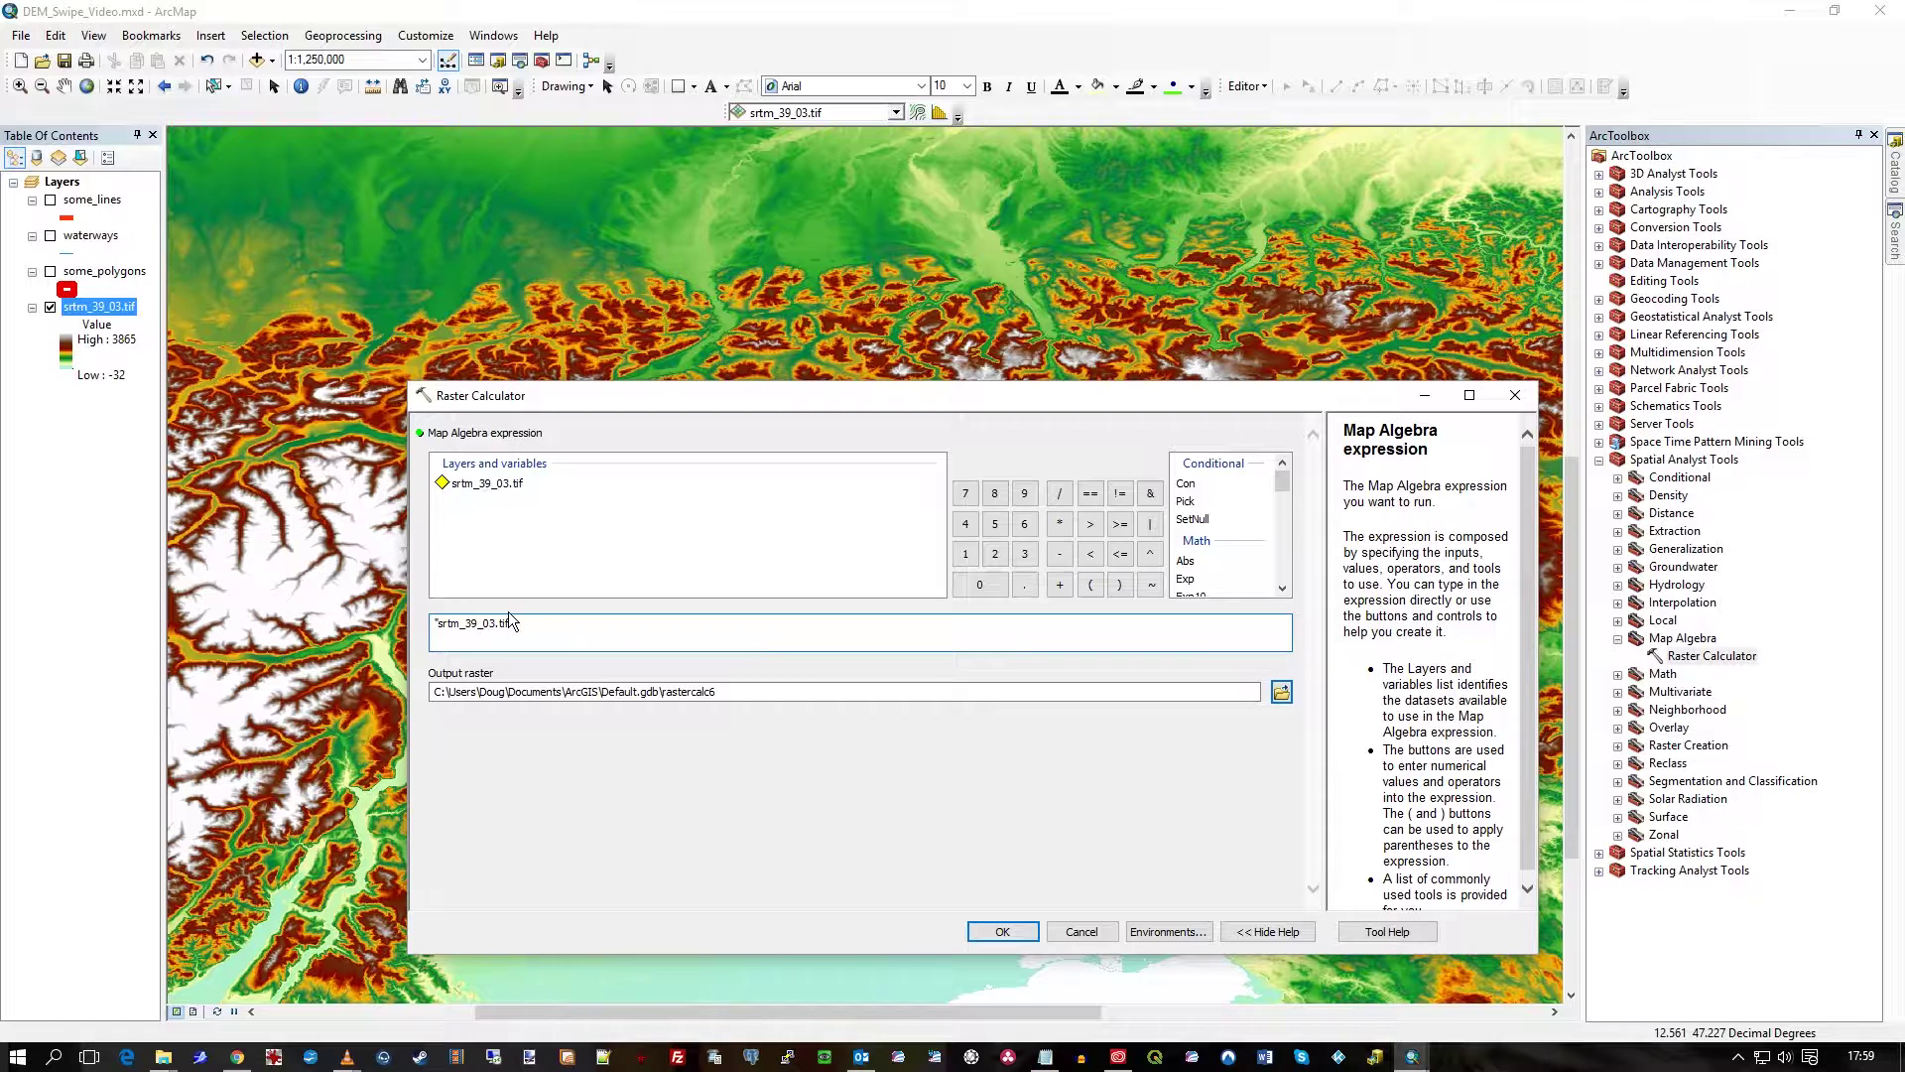
left_click(1089, 523)
type("770")
left_click(1150, 493)
double_click(487, 482)
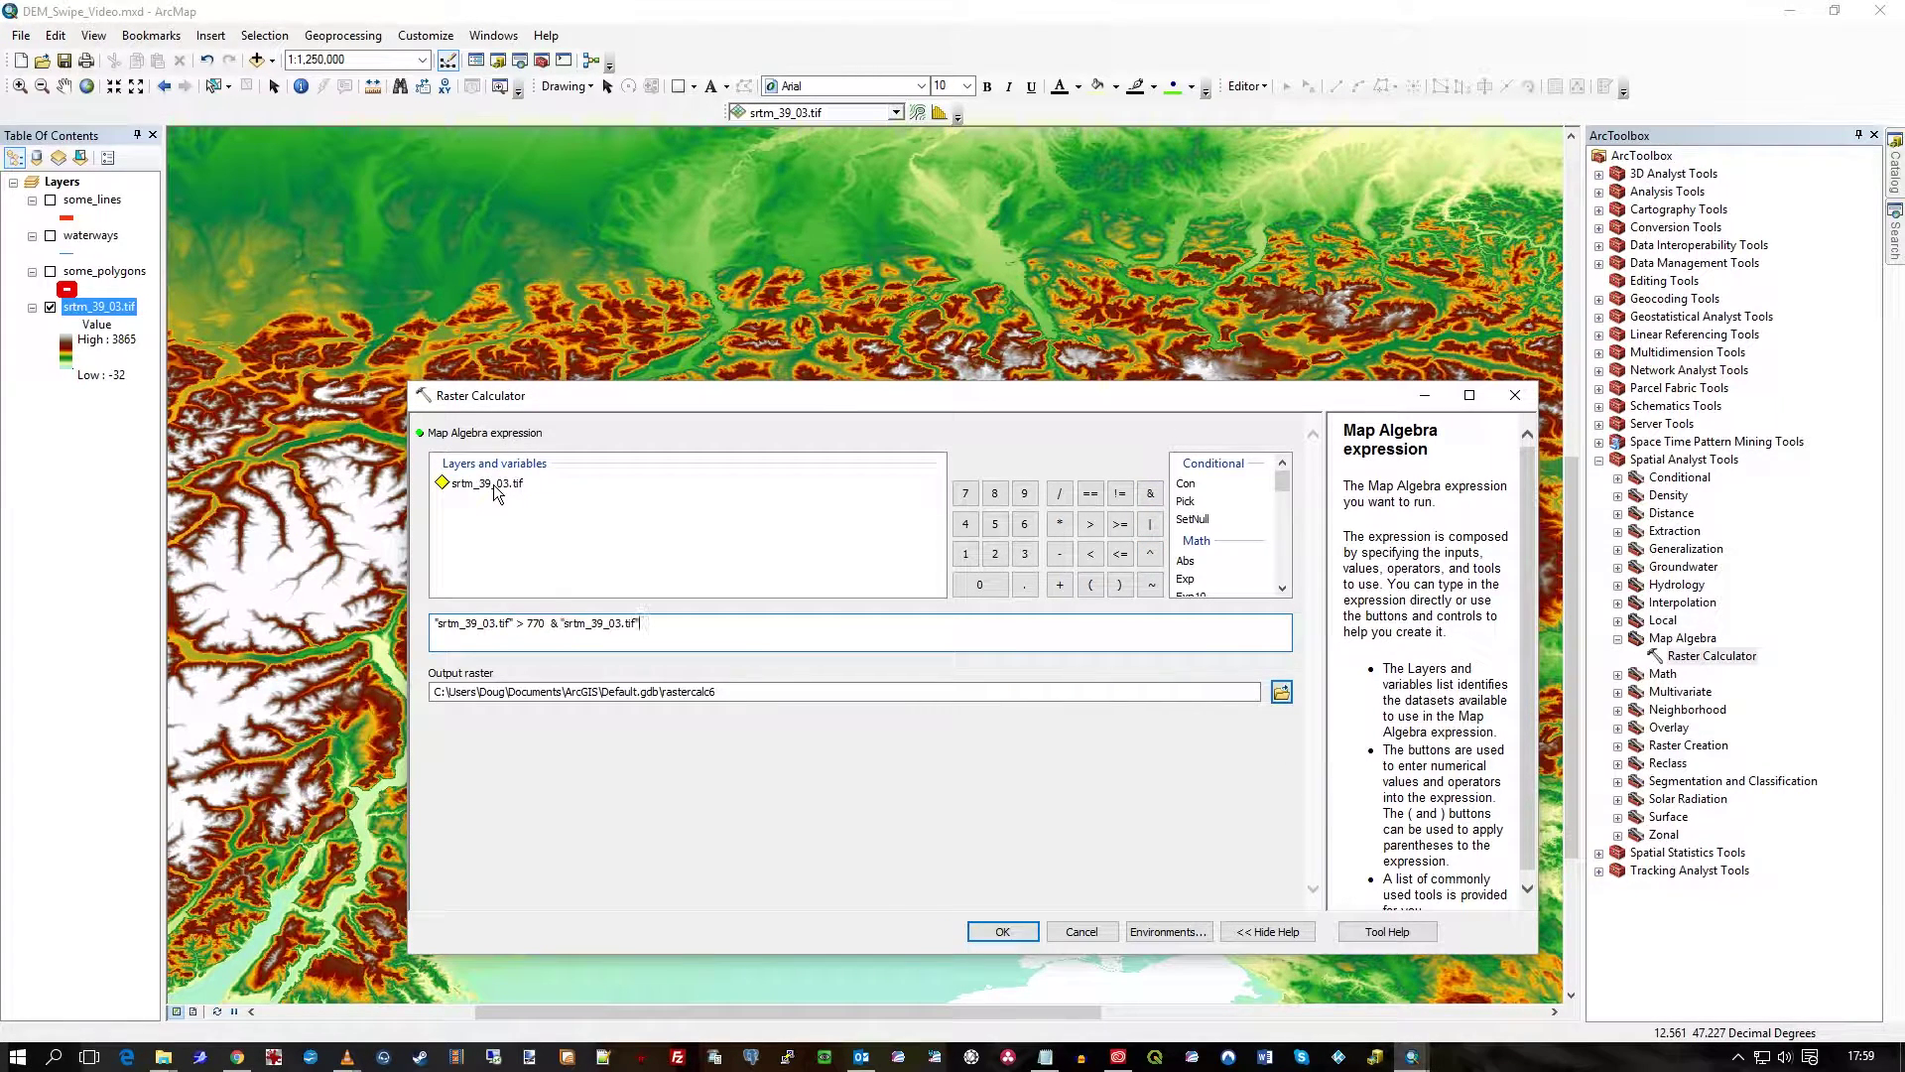
left_click(1091, 554)
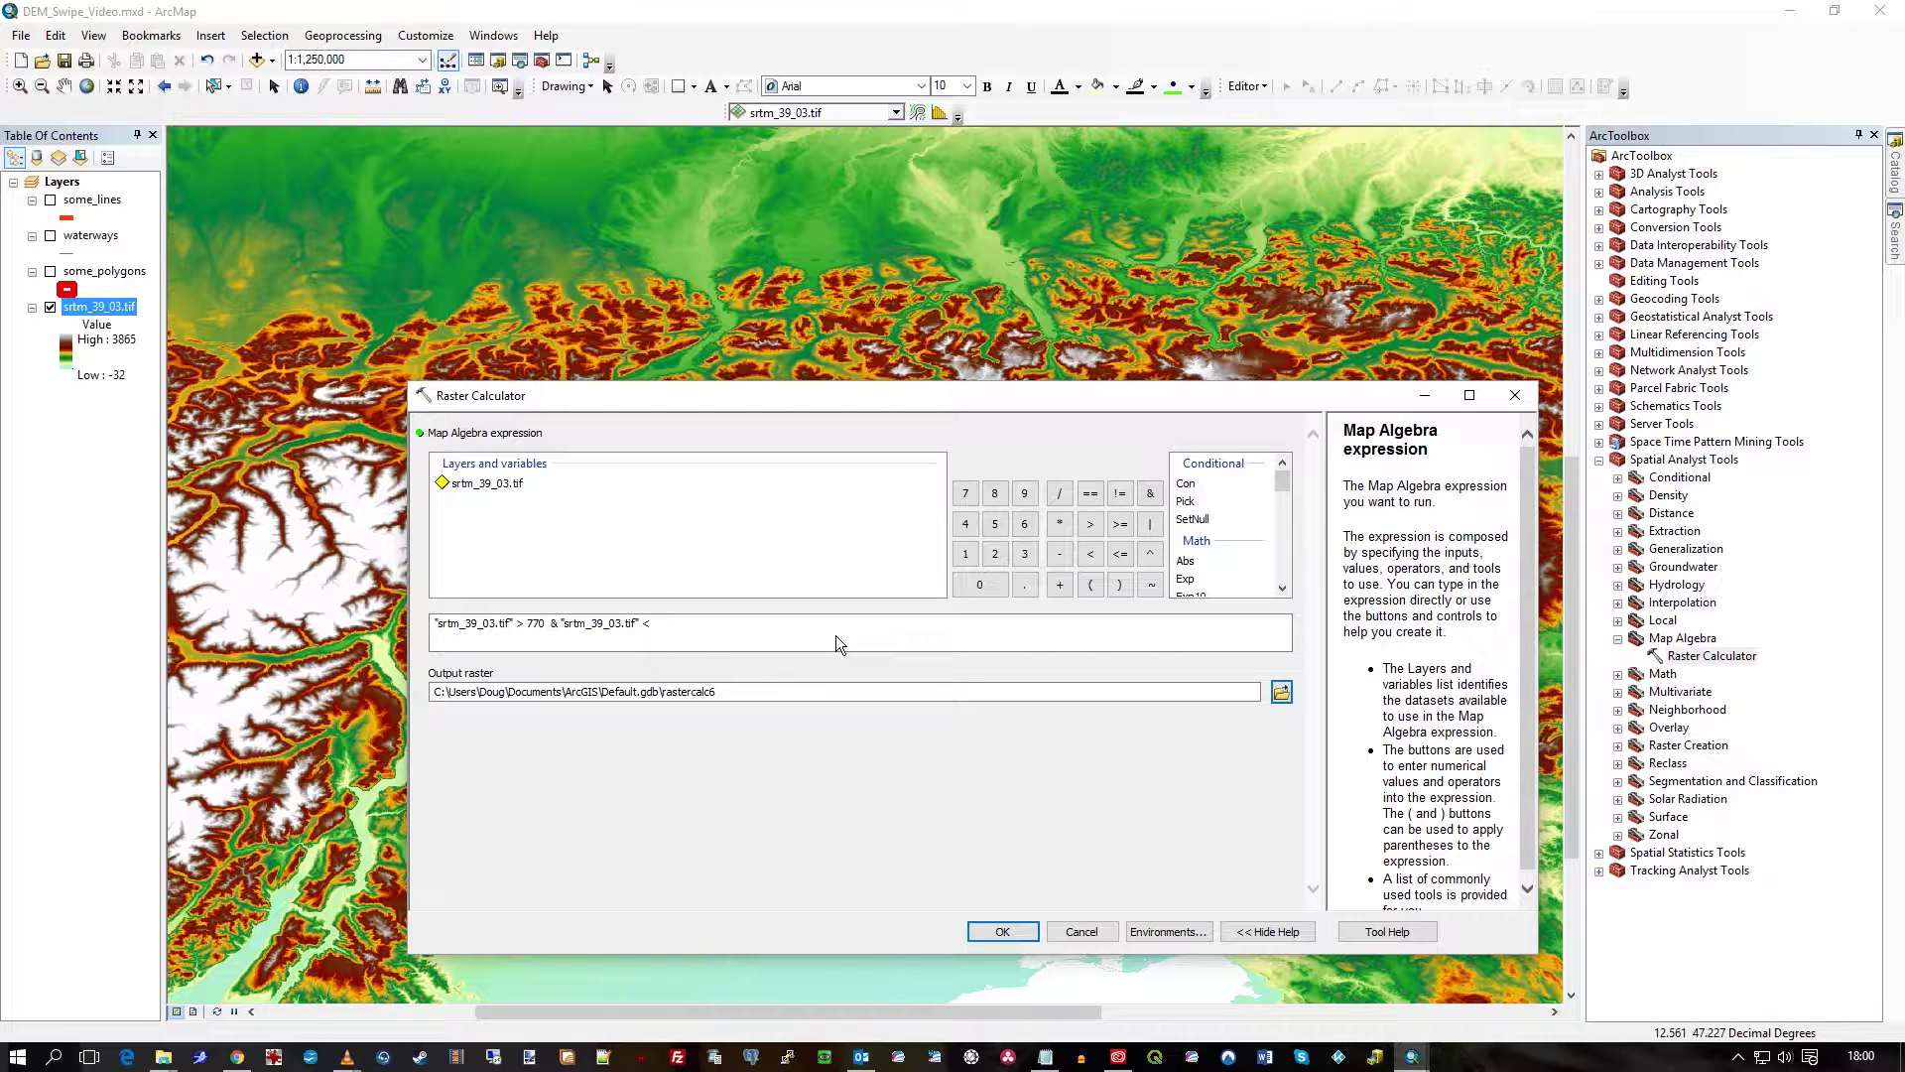
type("1500")
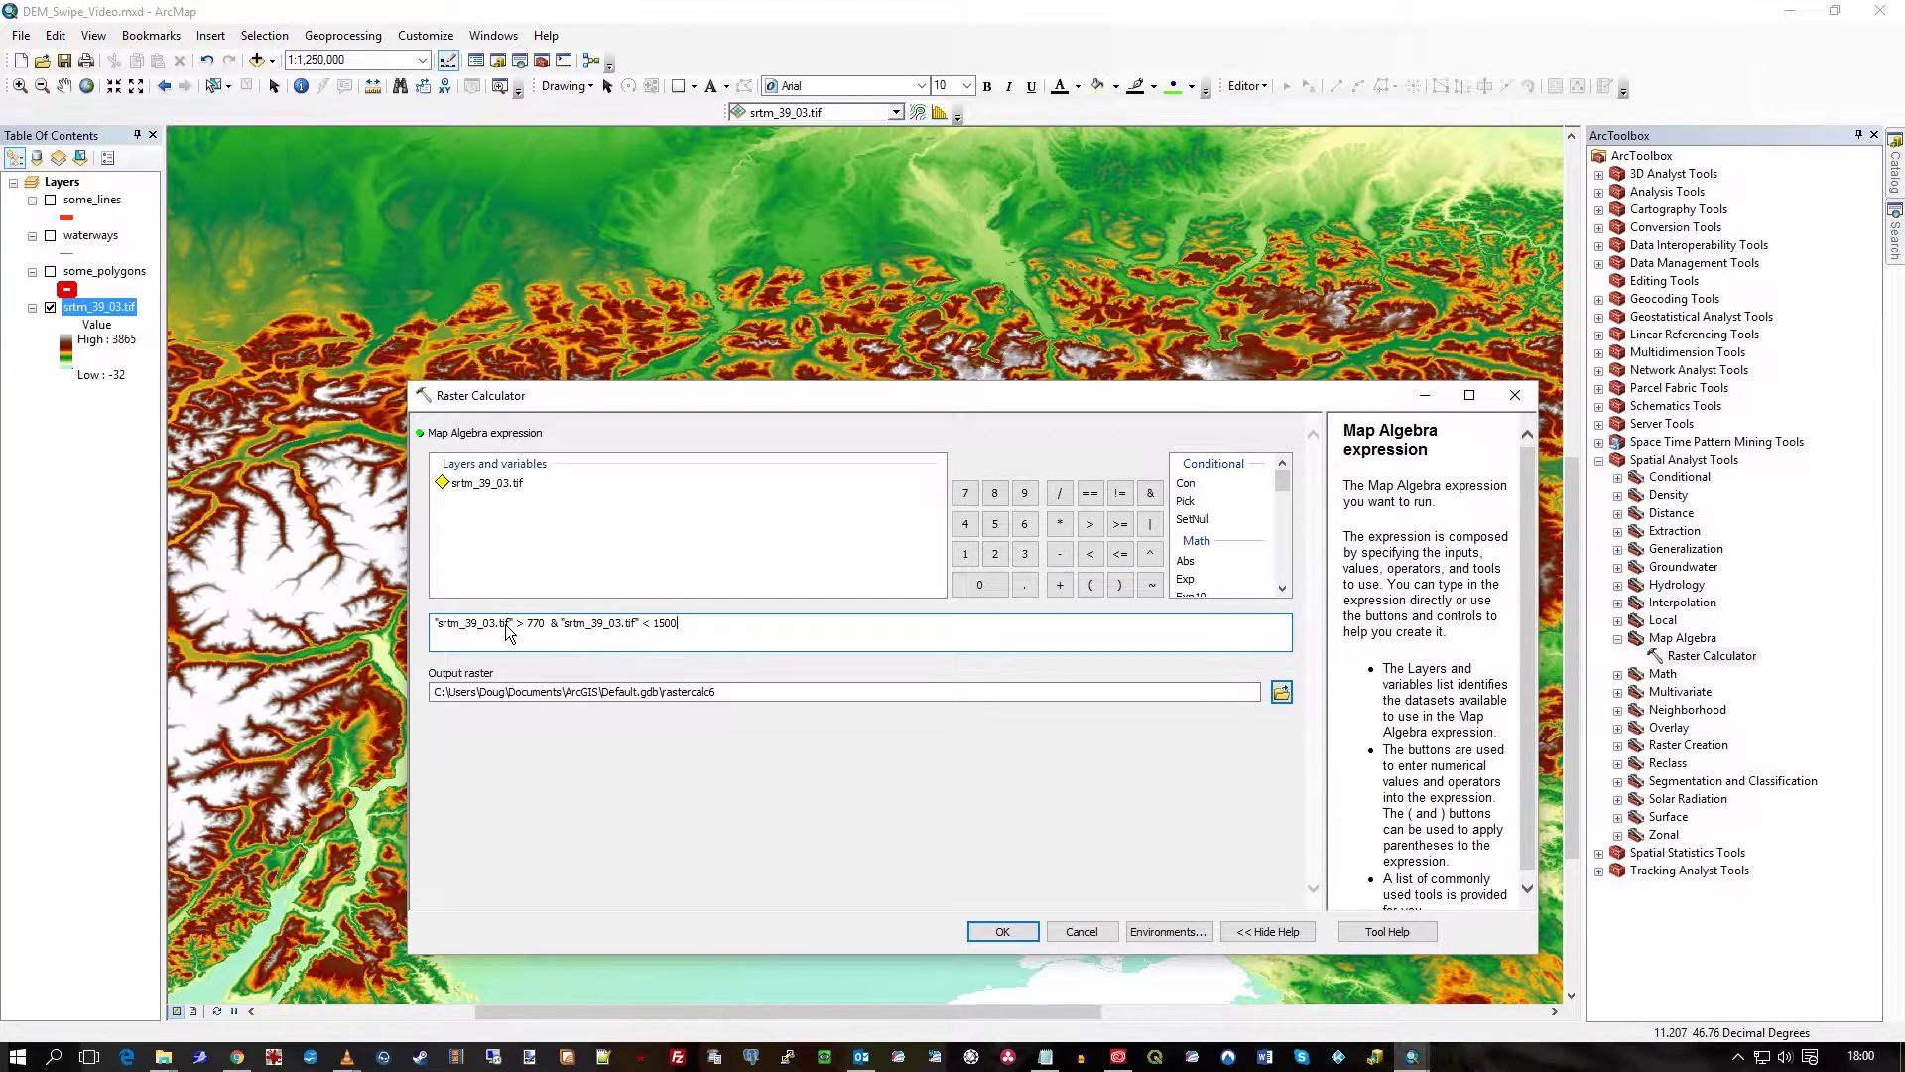
type("(")
type(")")
type("(")
left_click(725, 690)
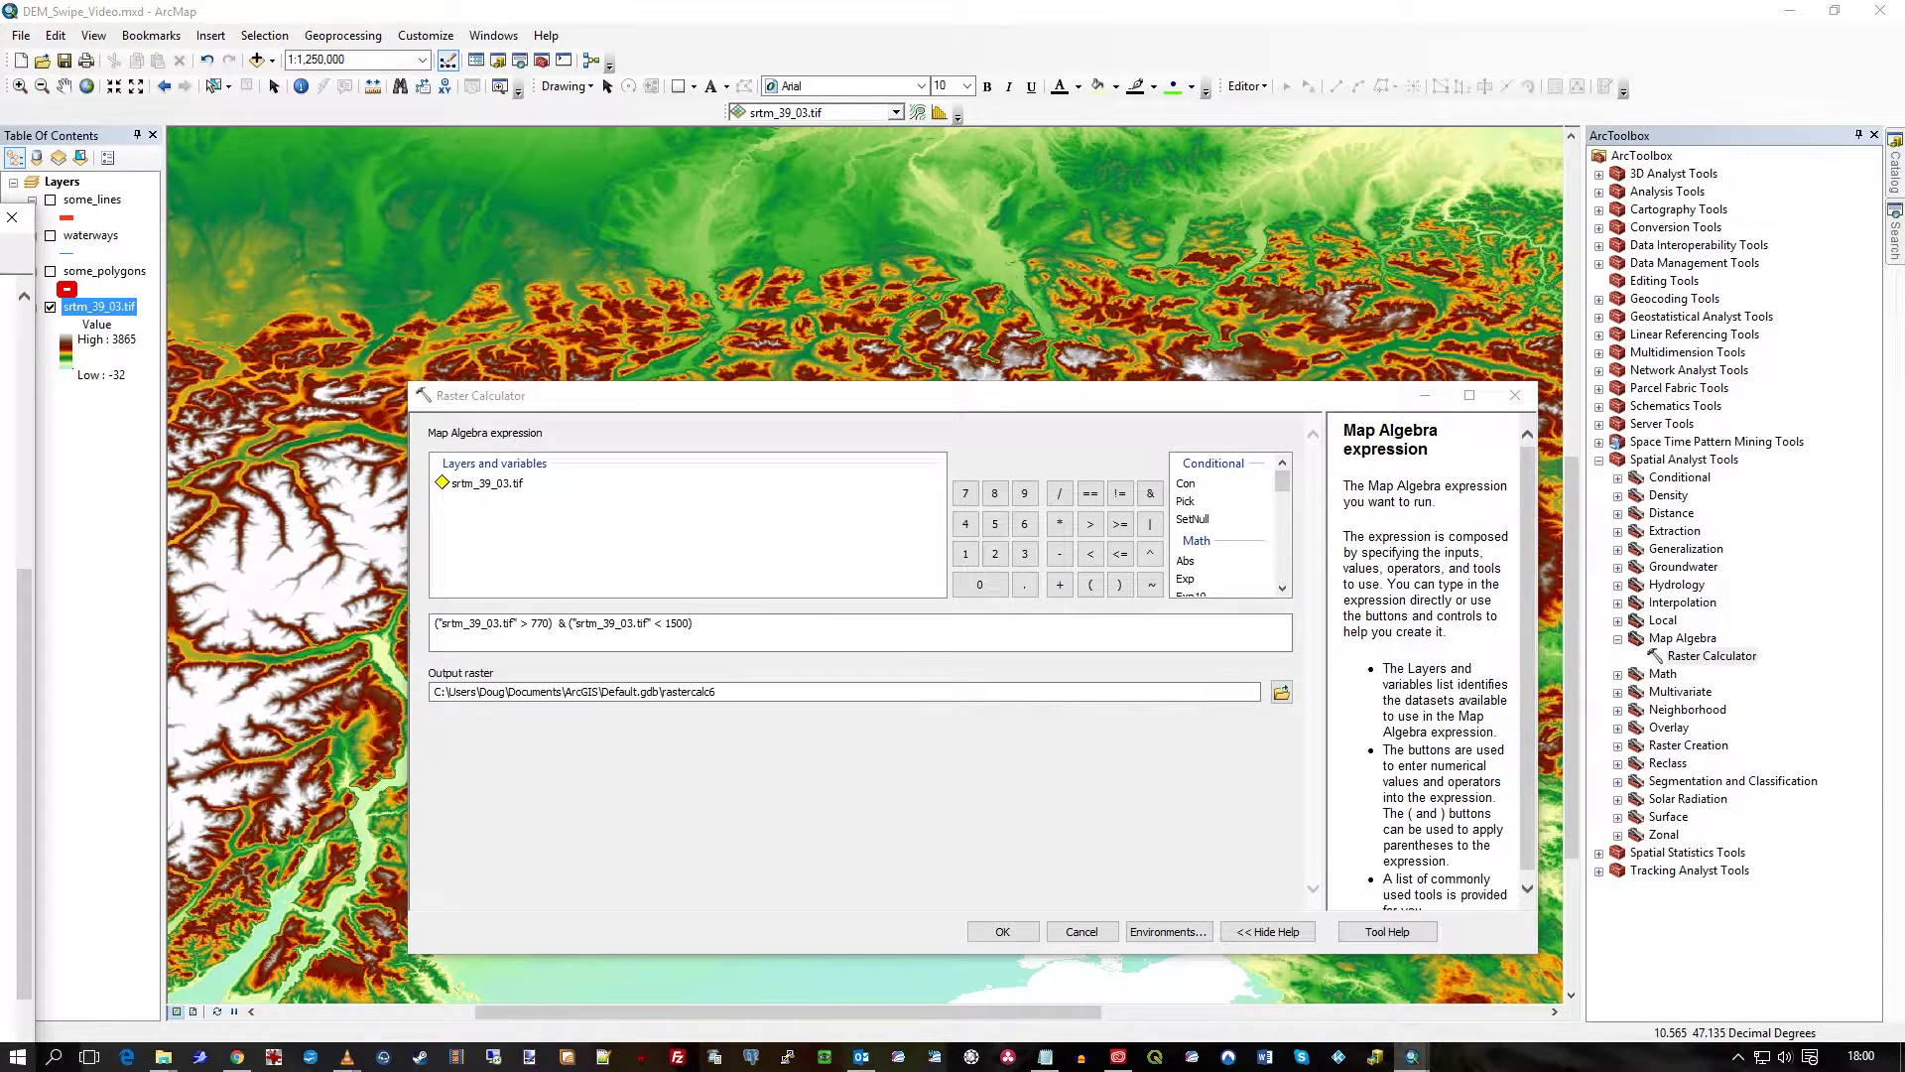
Step: Open the Raster Calculator tool help and scroll through the Building complex statements topic
left_click(1407, 936)
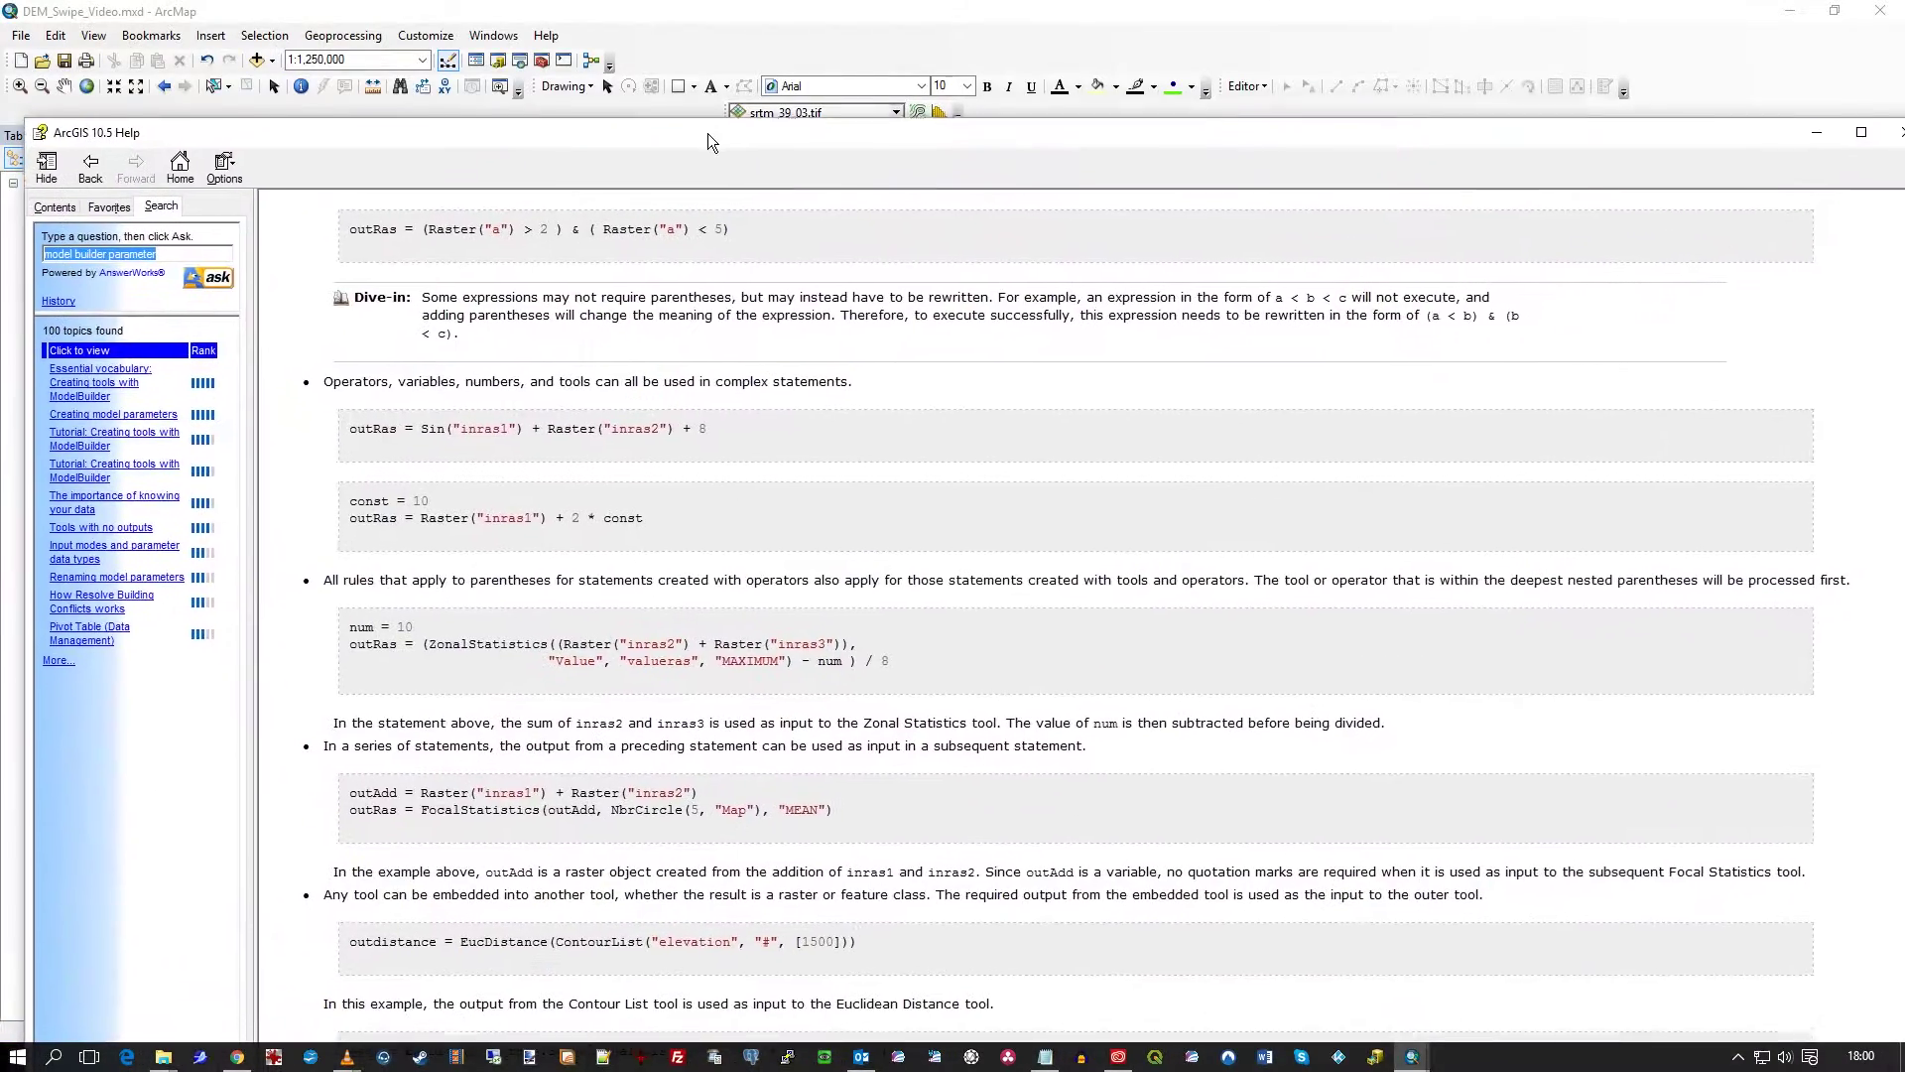
left_click_drag(707, 133, 695, 78)
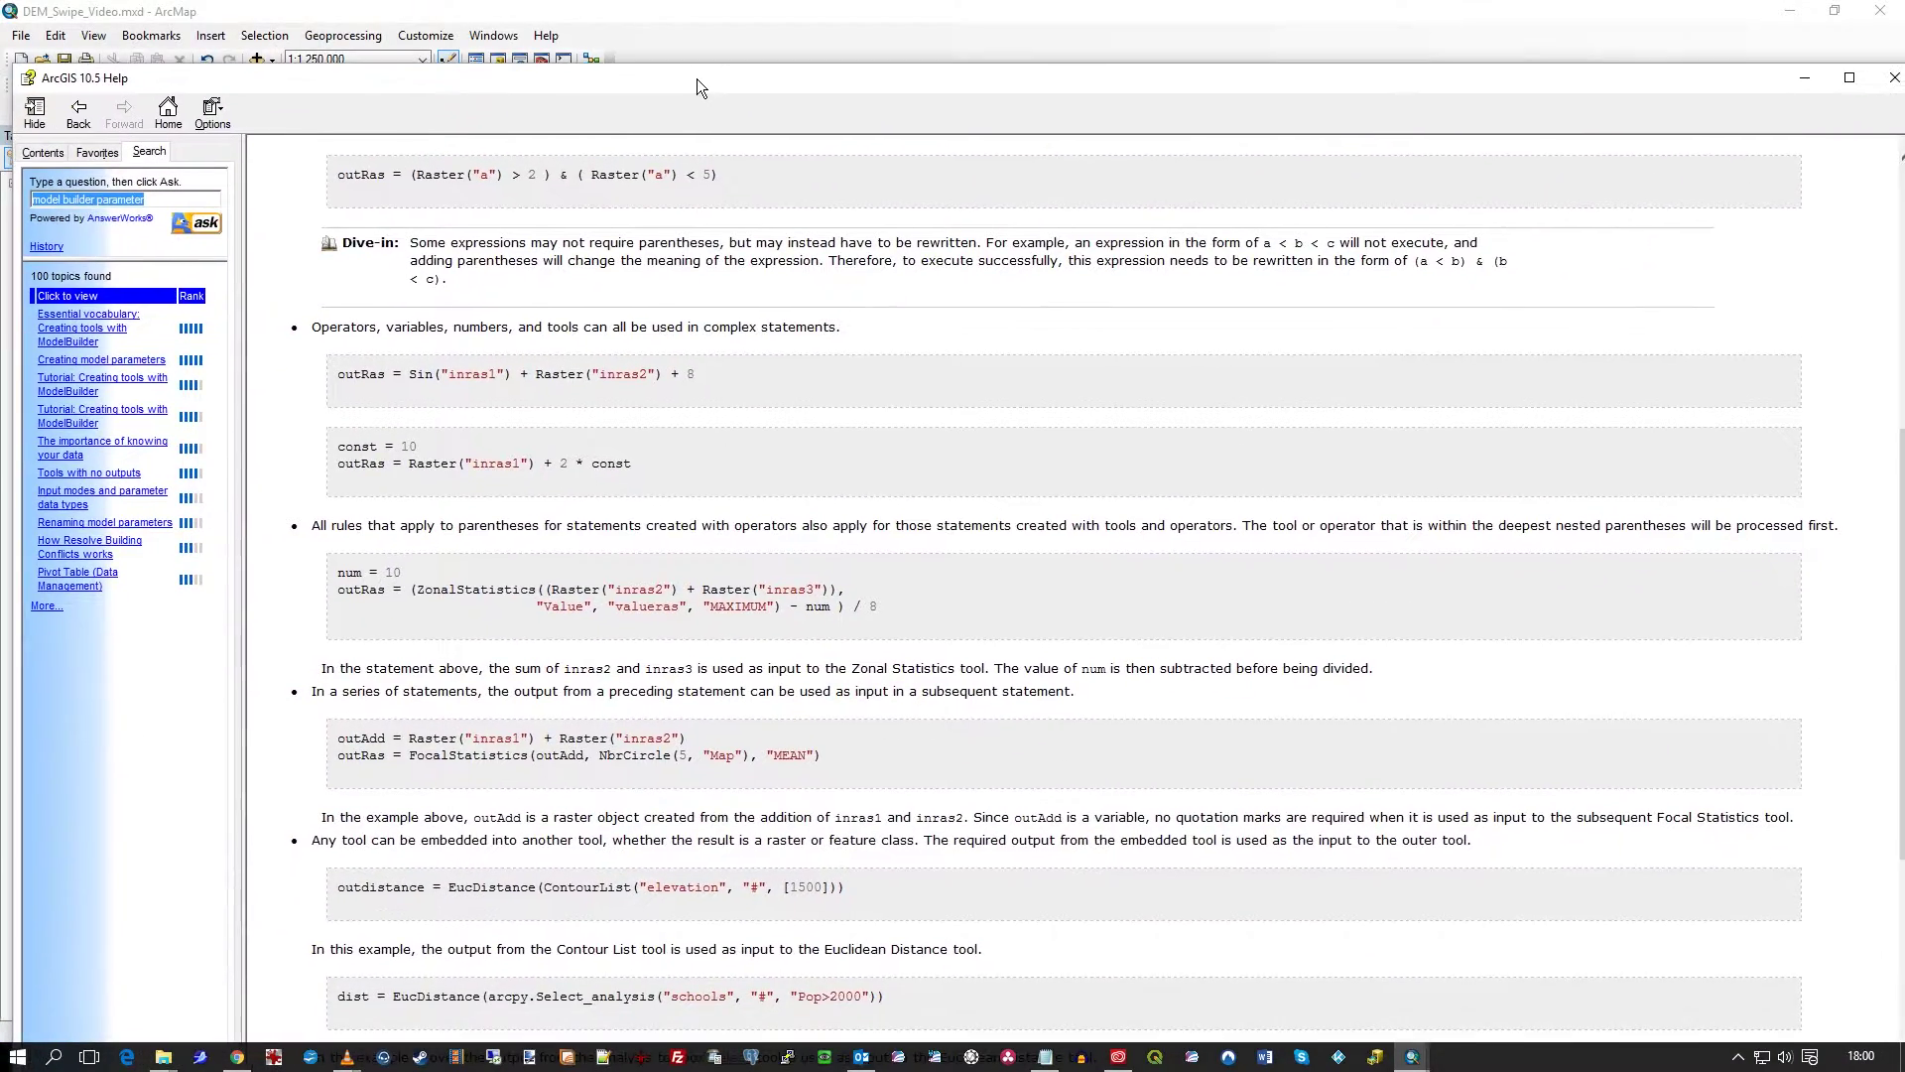
scroll(763, 520, "up", 10)
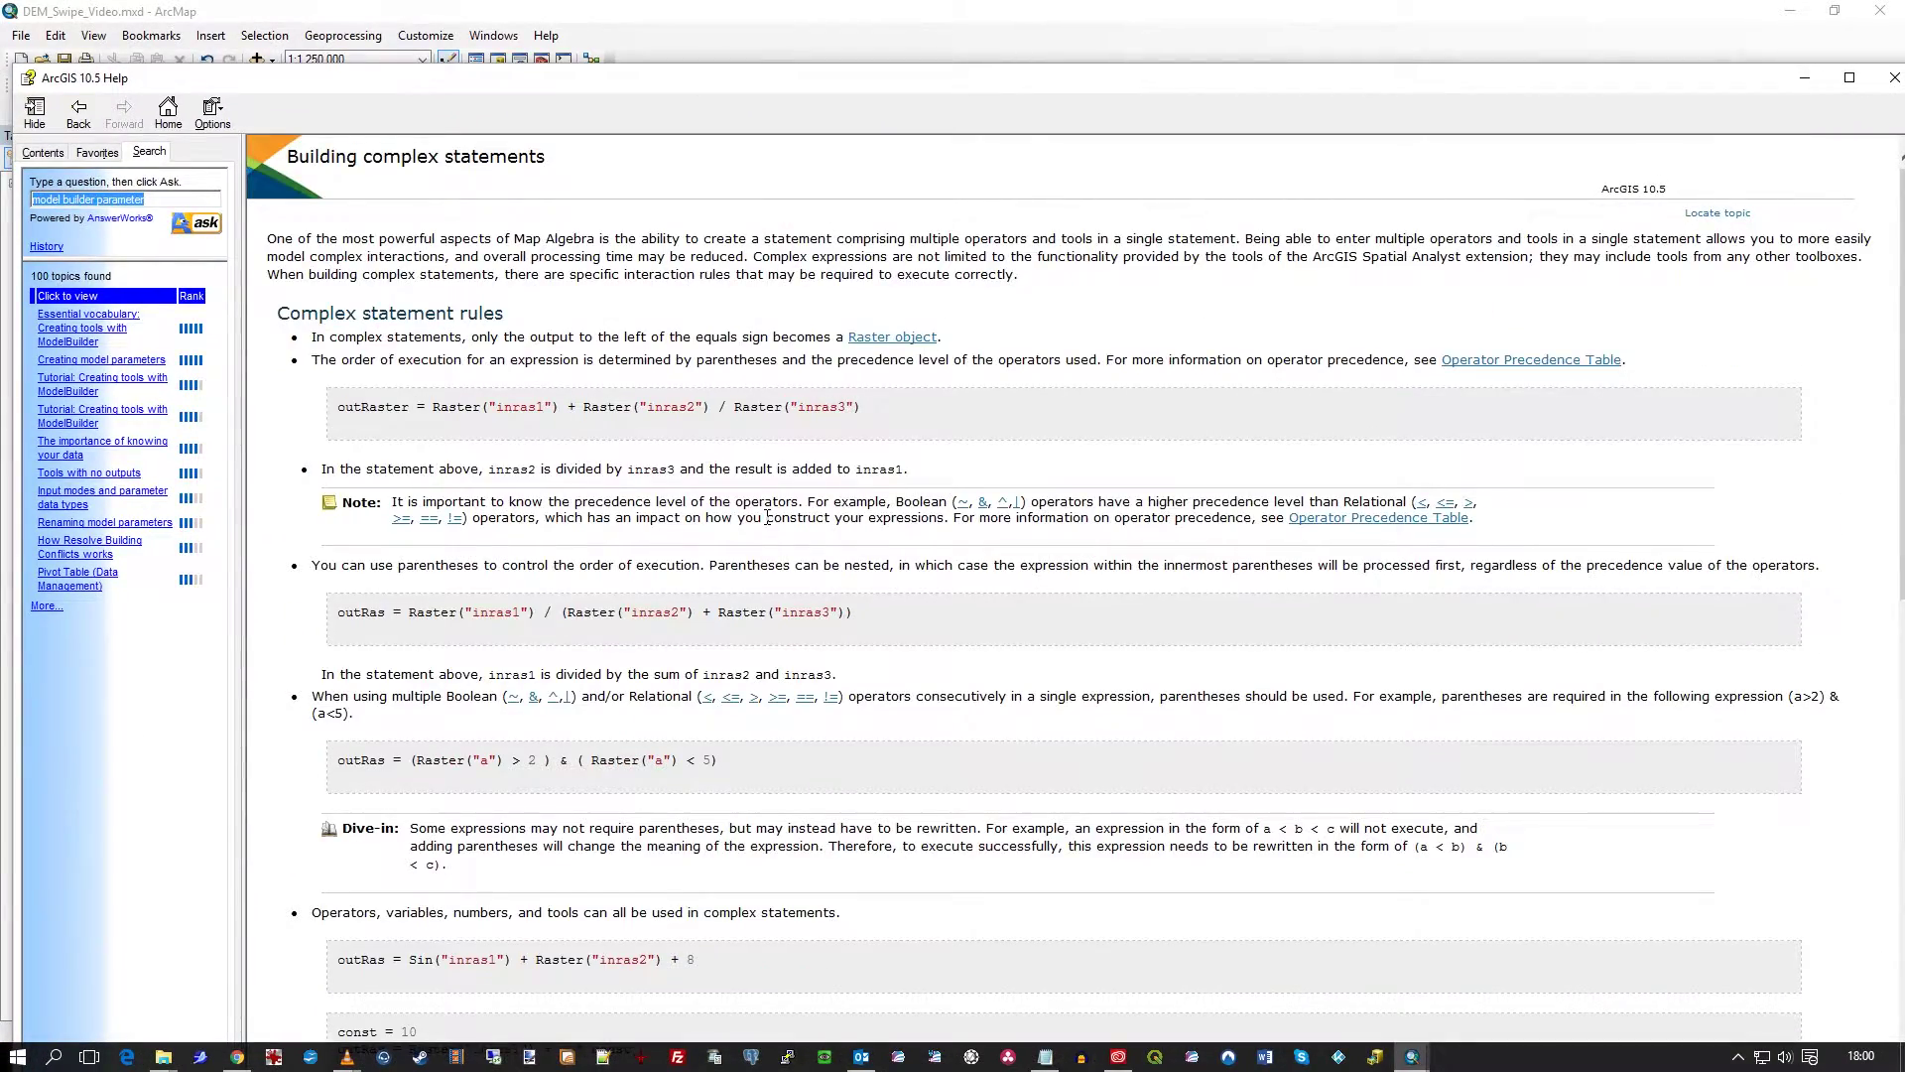
scroll(767, 517, "down", 15)
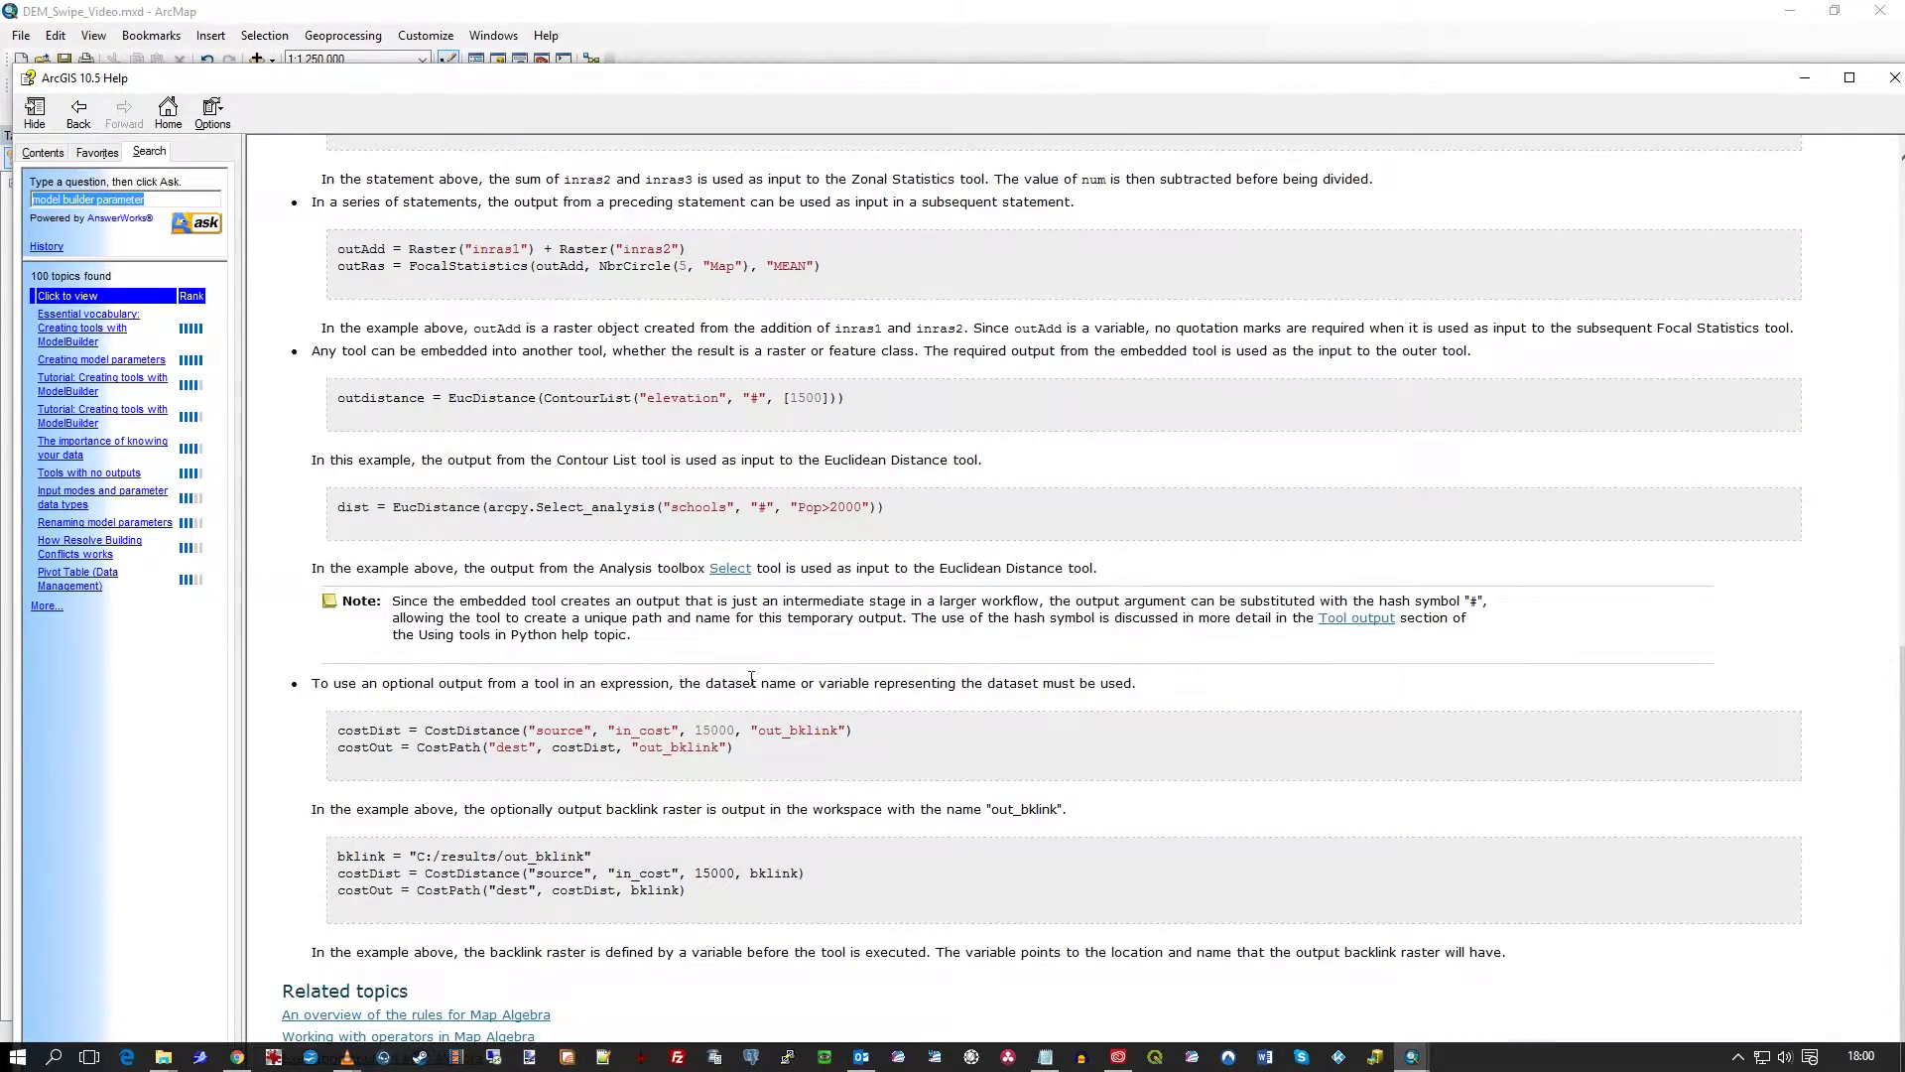
scroll(752, 678, "up", 12)
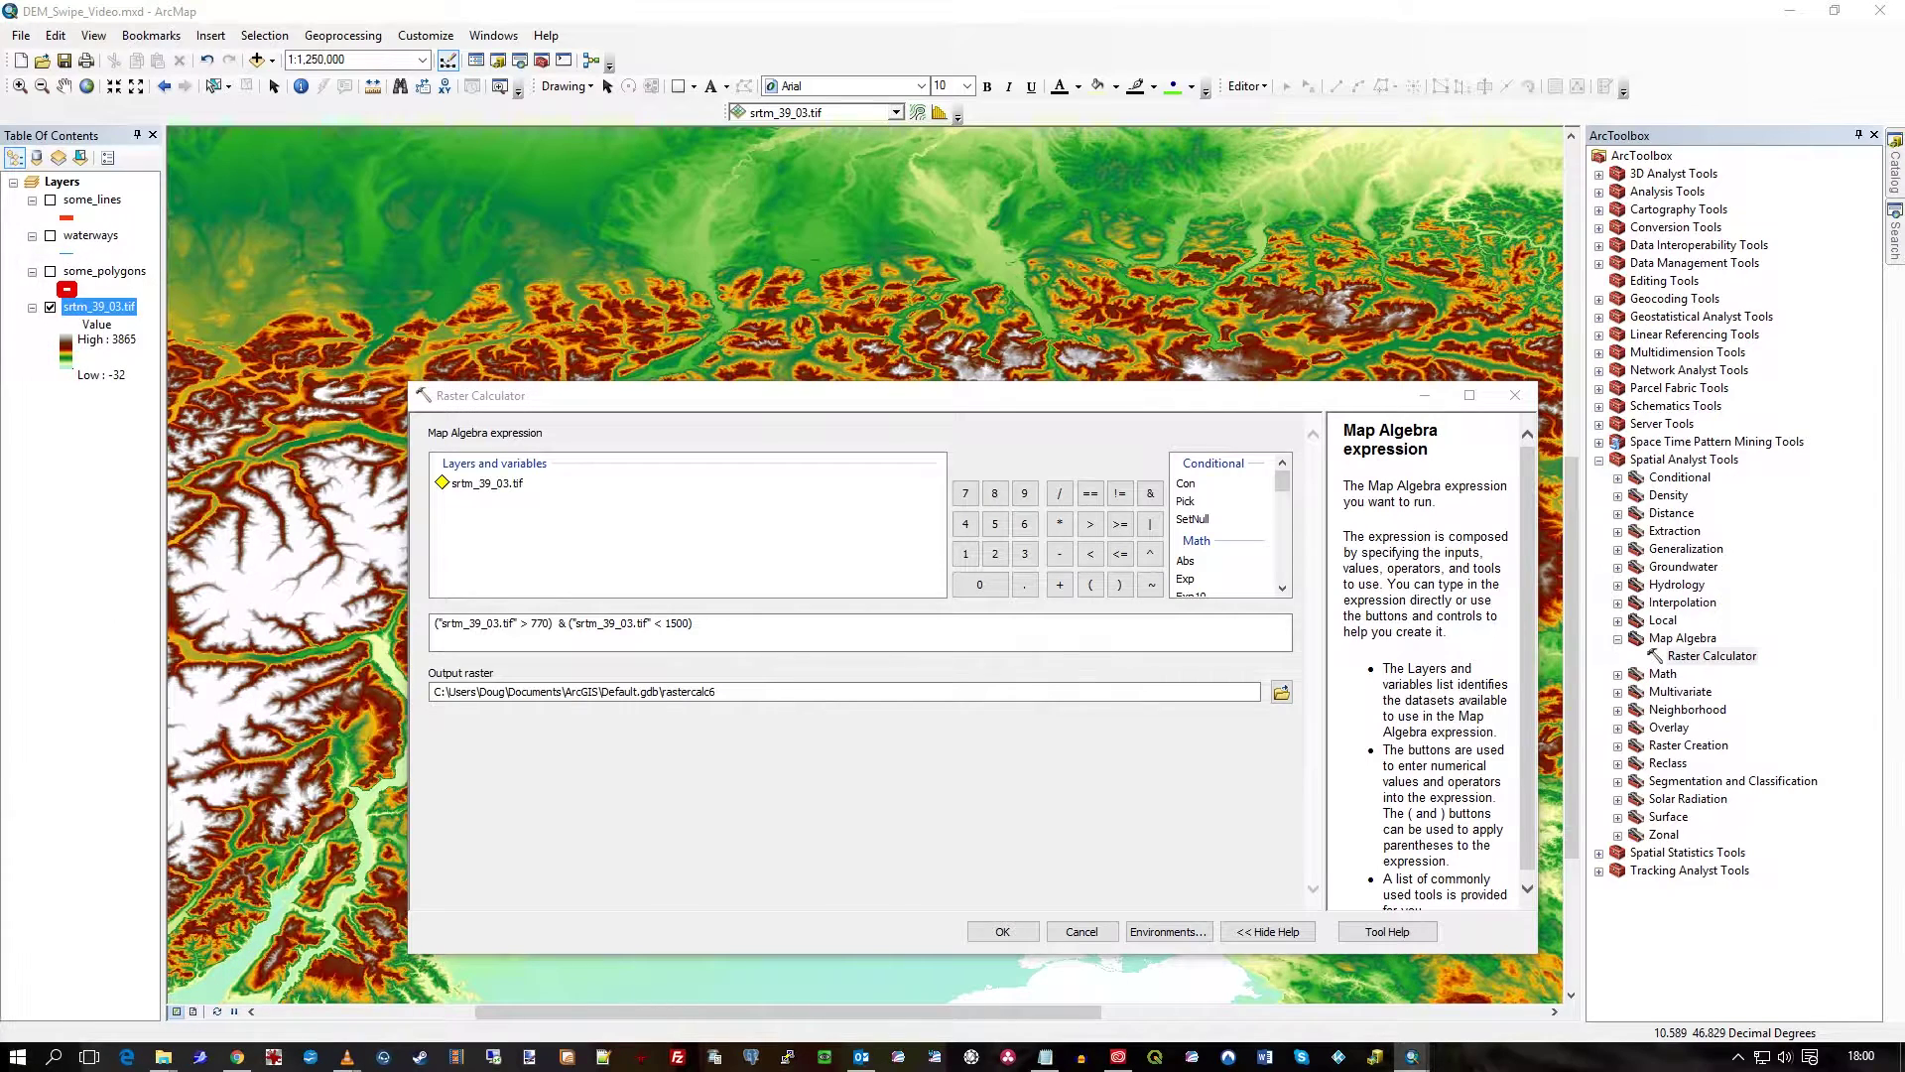
Step: Run the Raster Calculator, writing the 770–1500 m band to rastercalc6
left_click(728, 694)
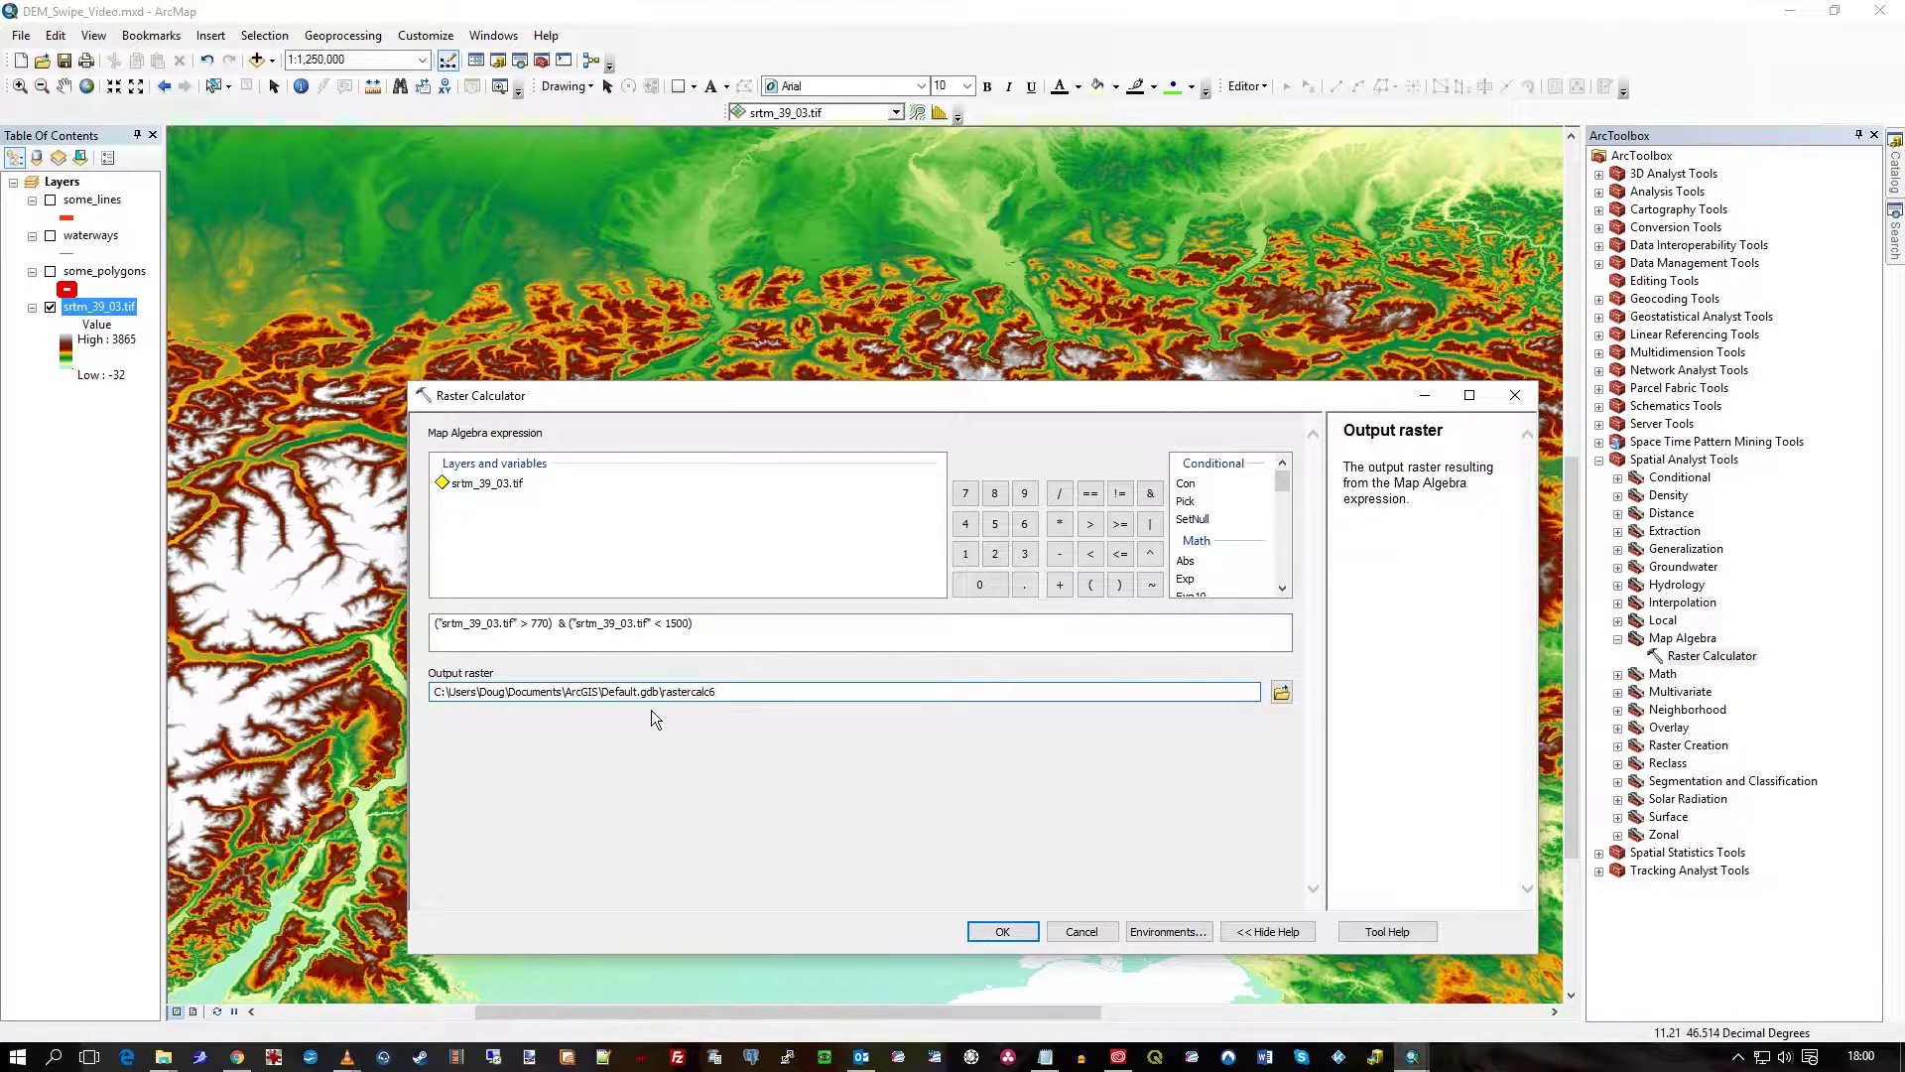
left_click(1017, 934)
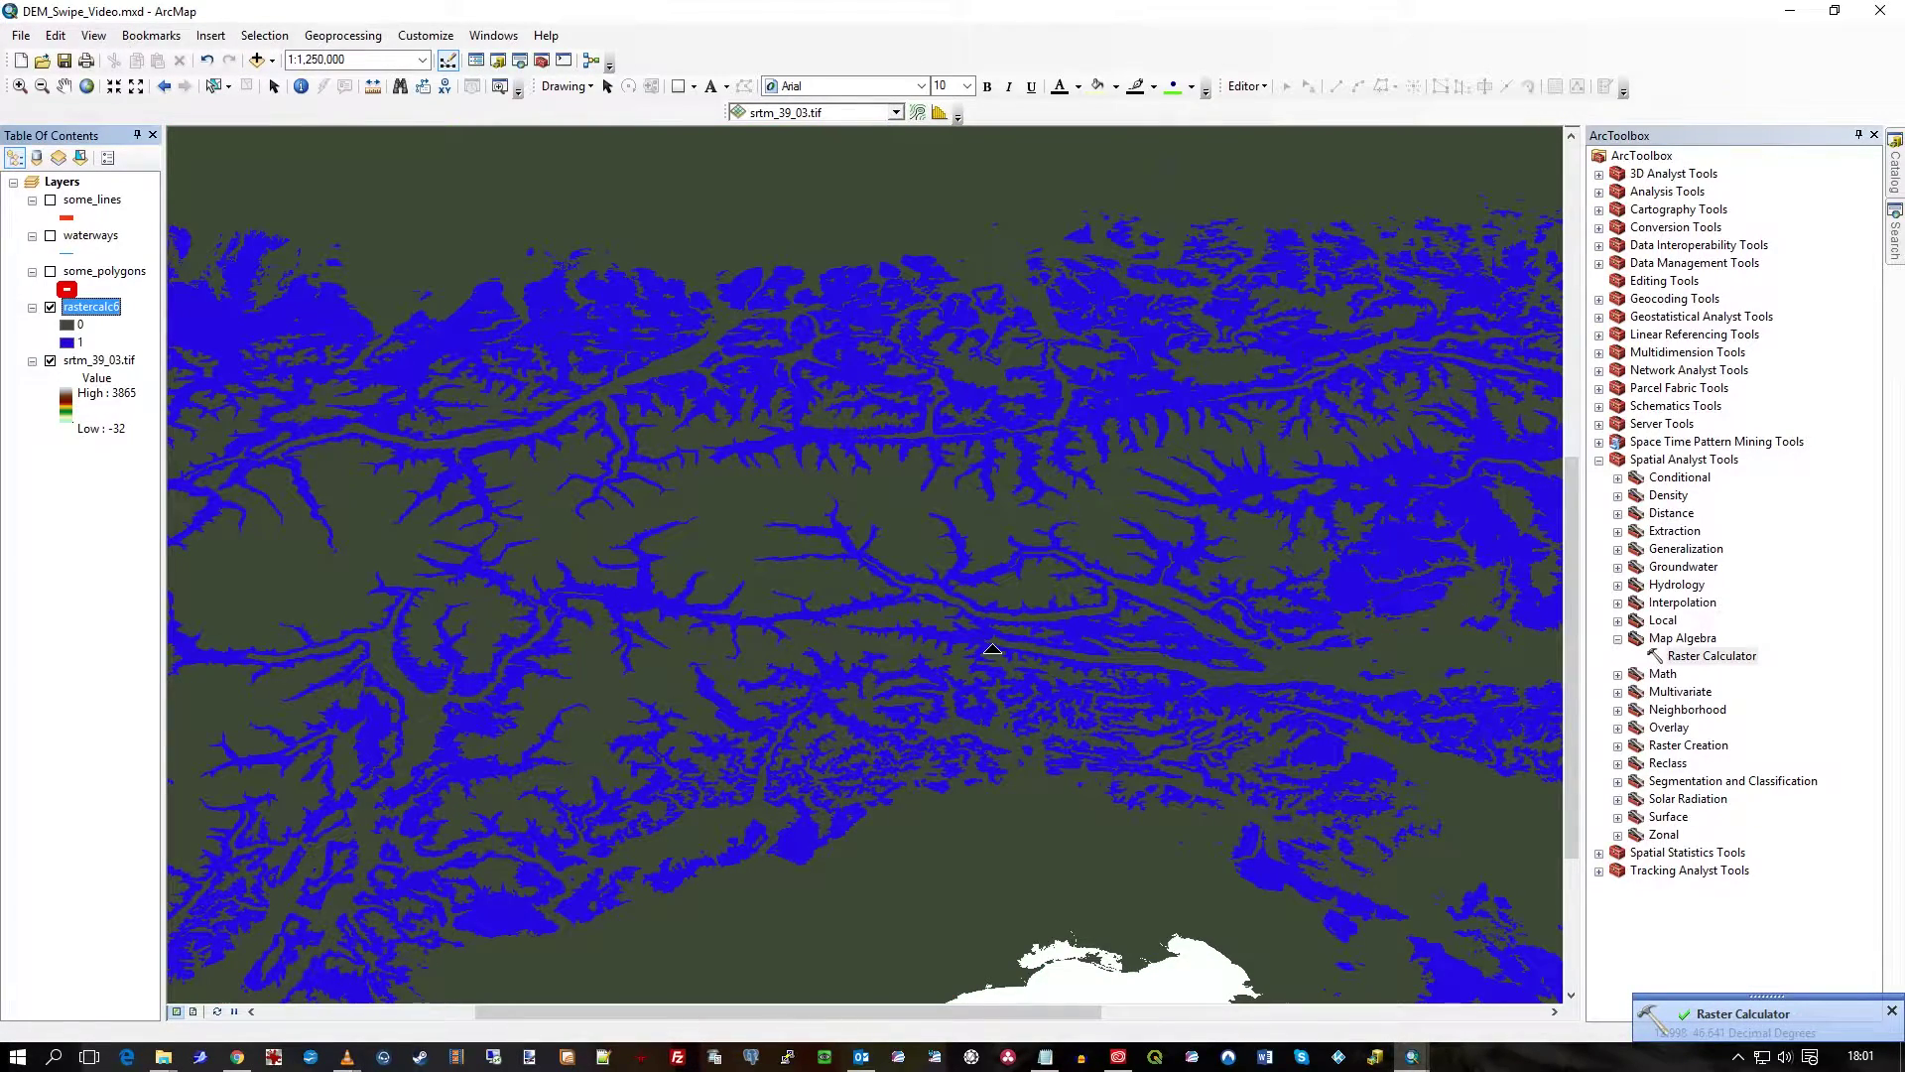
Step: Close the Raster Calculator completion notice in the bottom-right corner
left_click(1891, 1010)
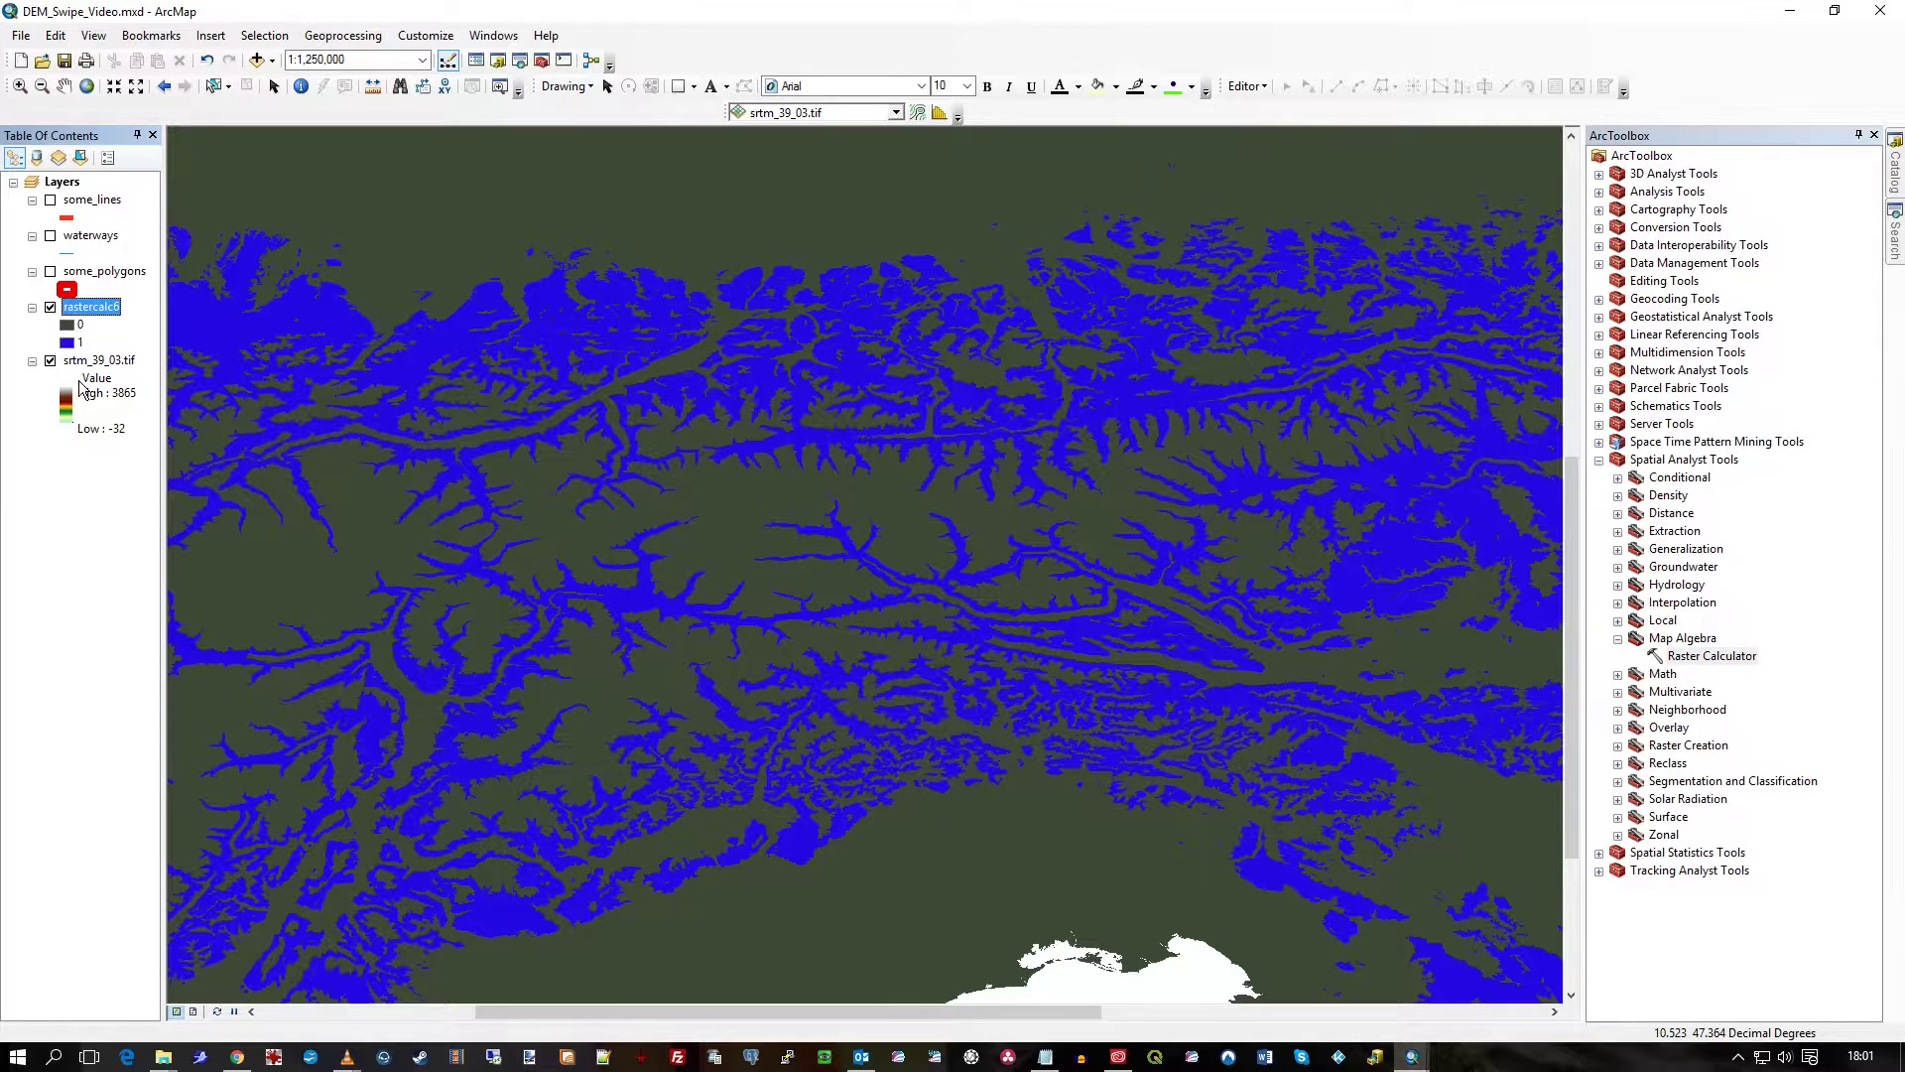
Step: Set rastercalc6's 0 class symbol to Hollow and its 1 class fill to red
double_click(69, 327)
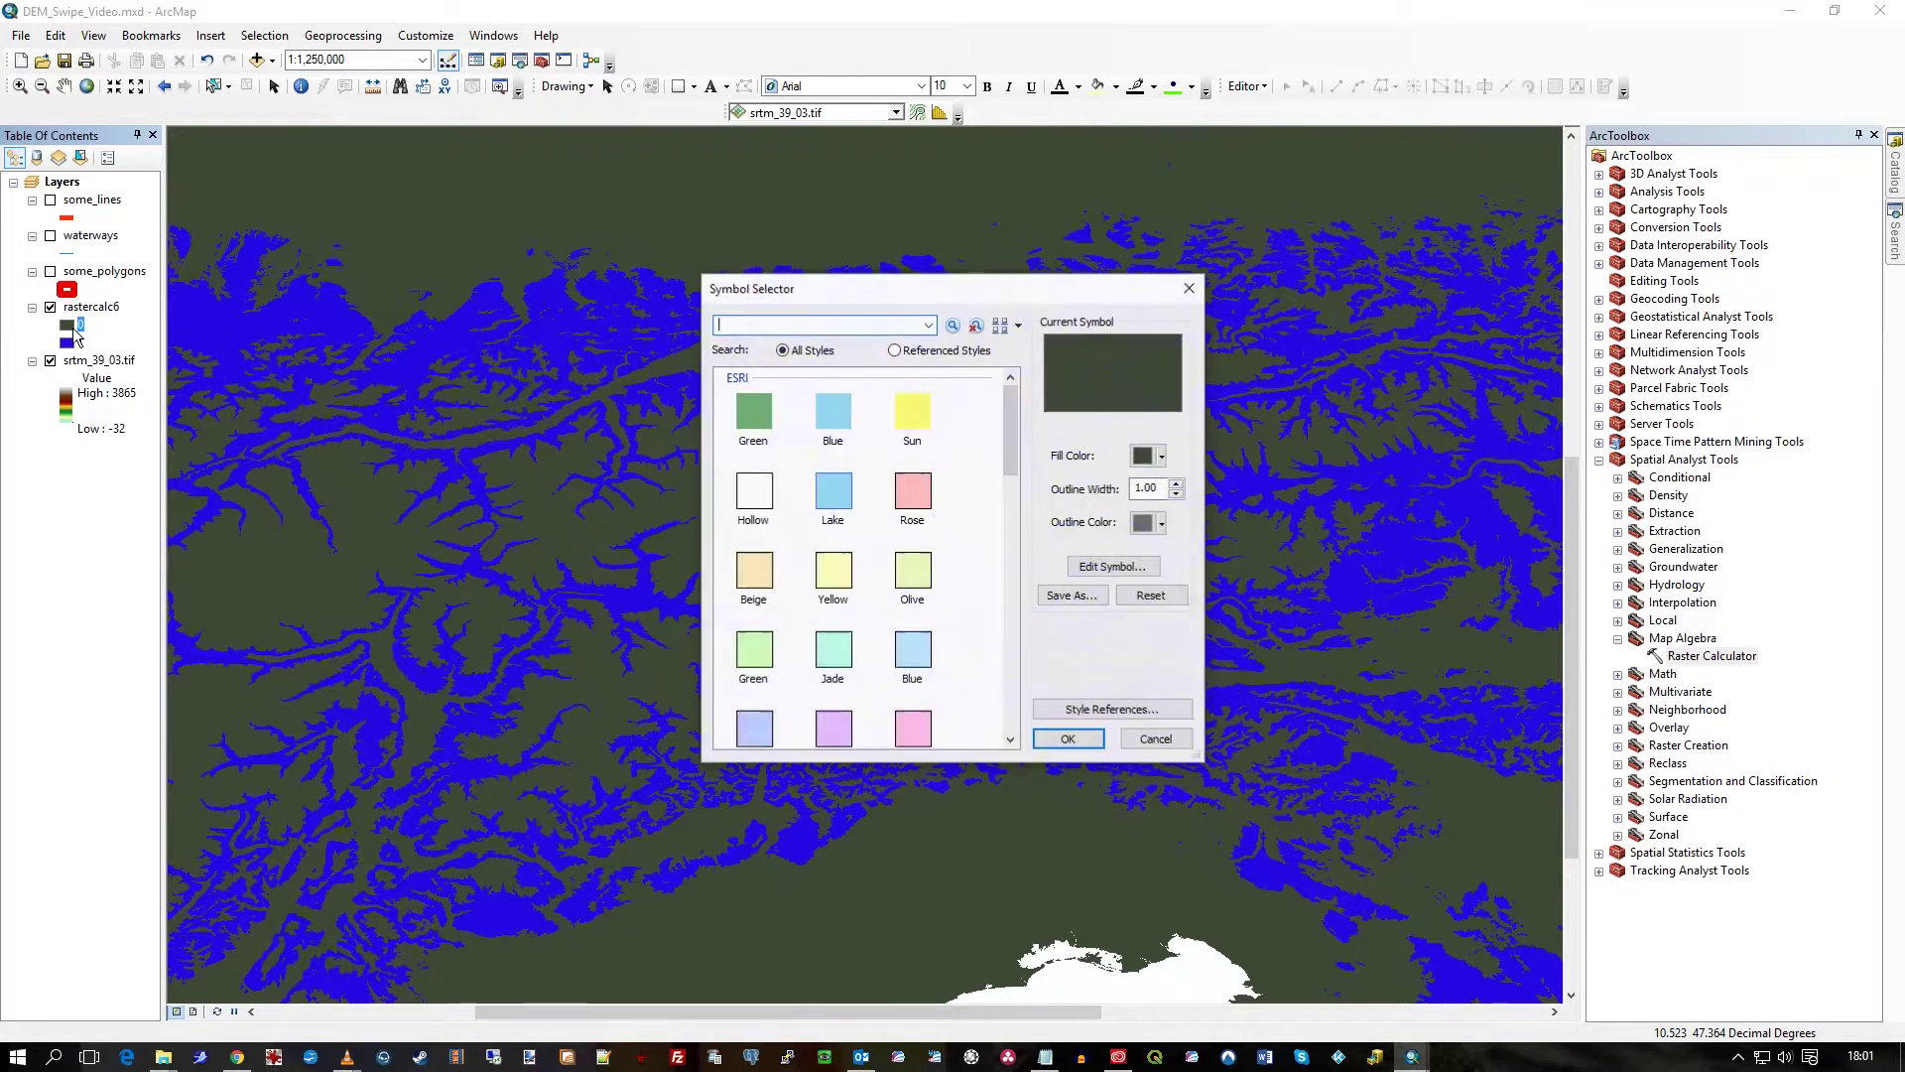
left_click(762, 503)
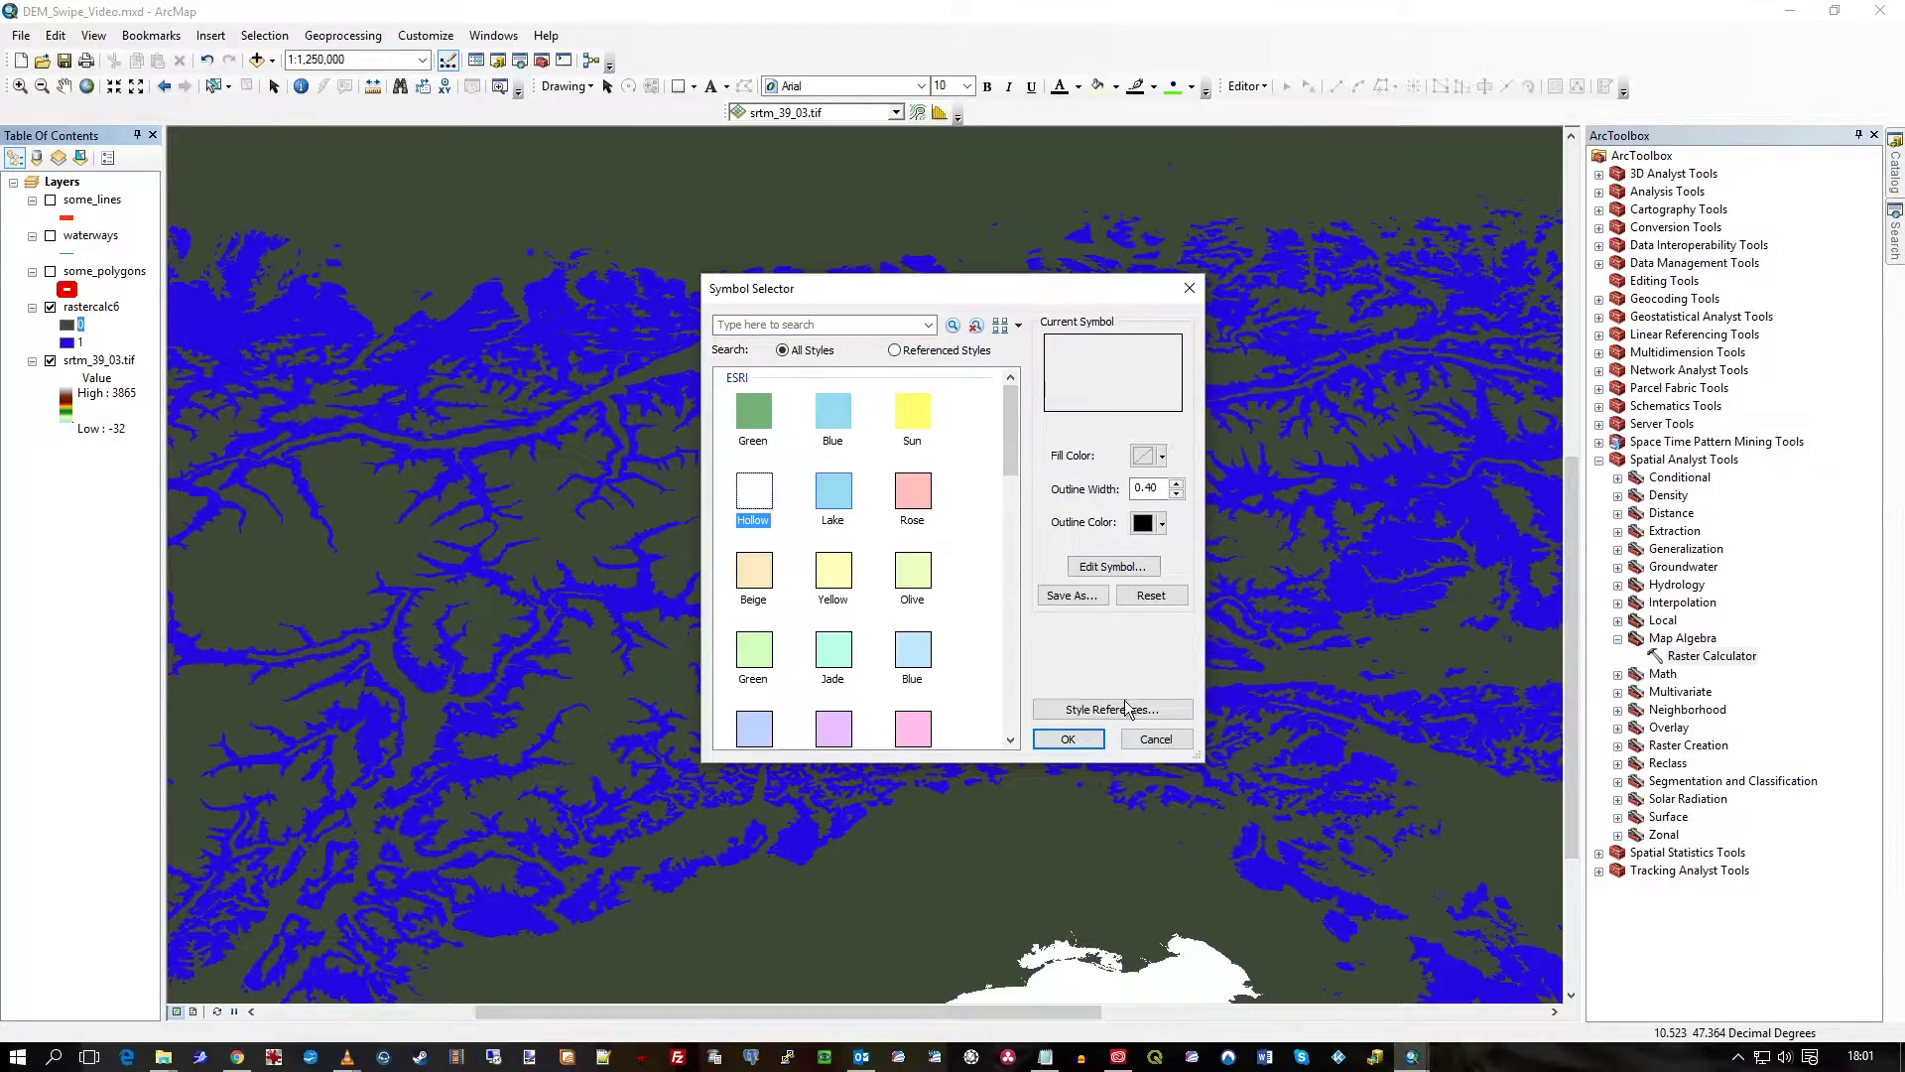
left_click(1068, 738)
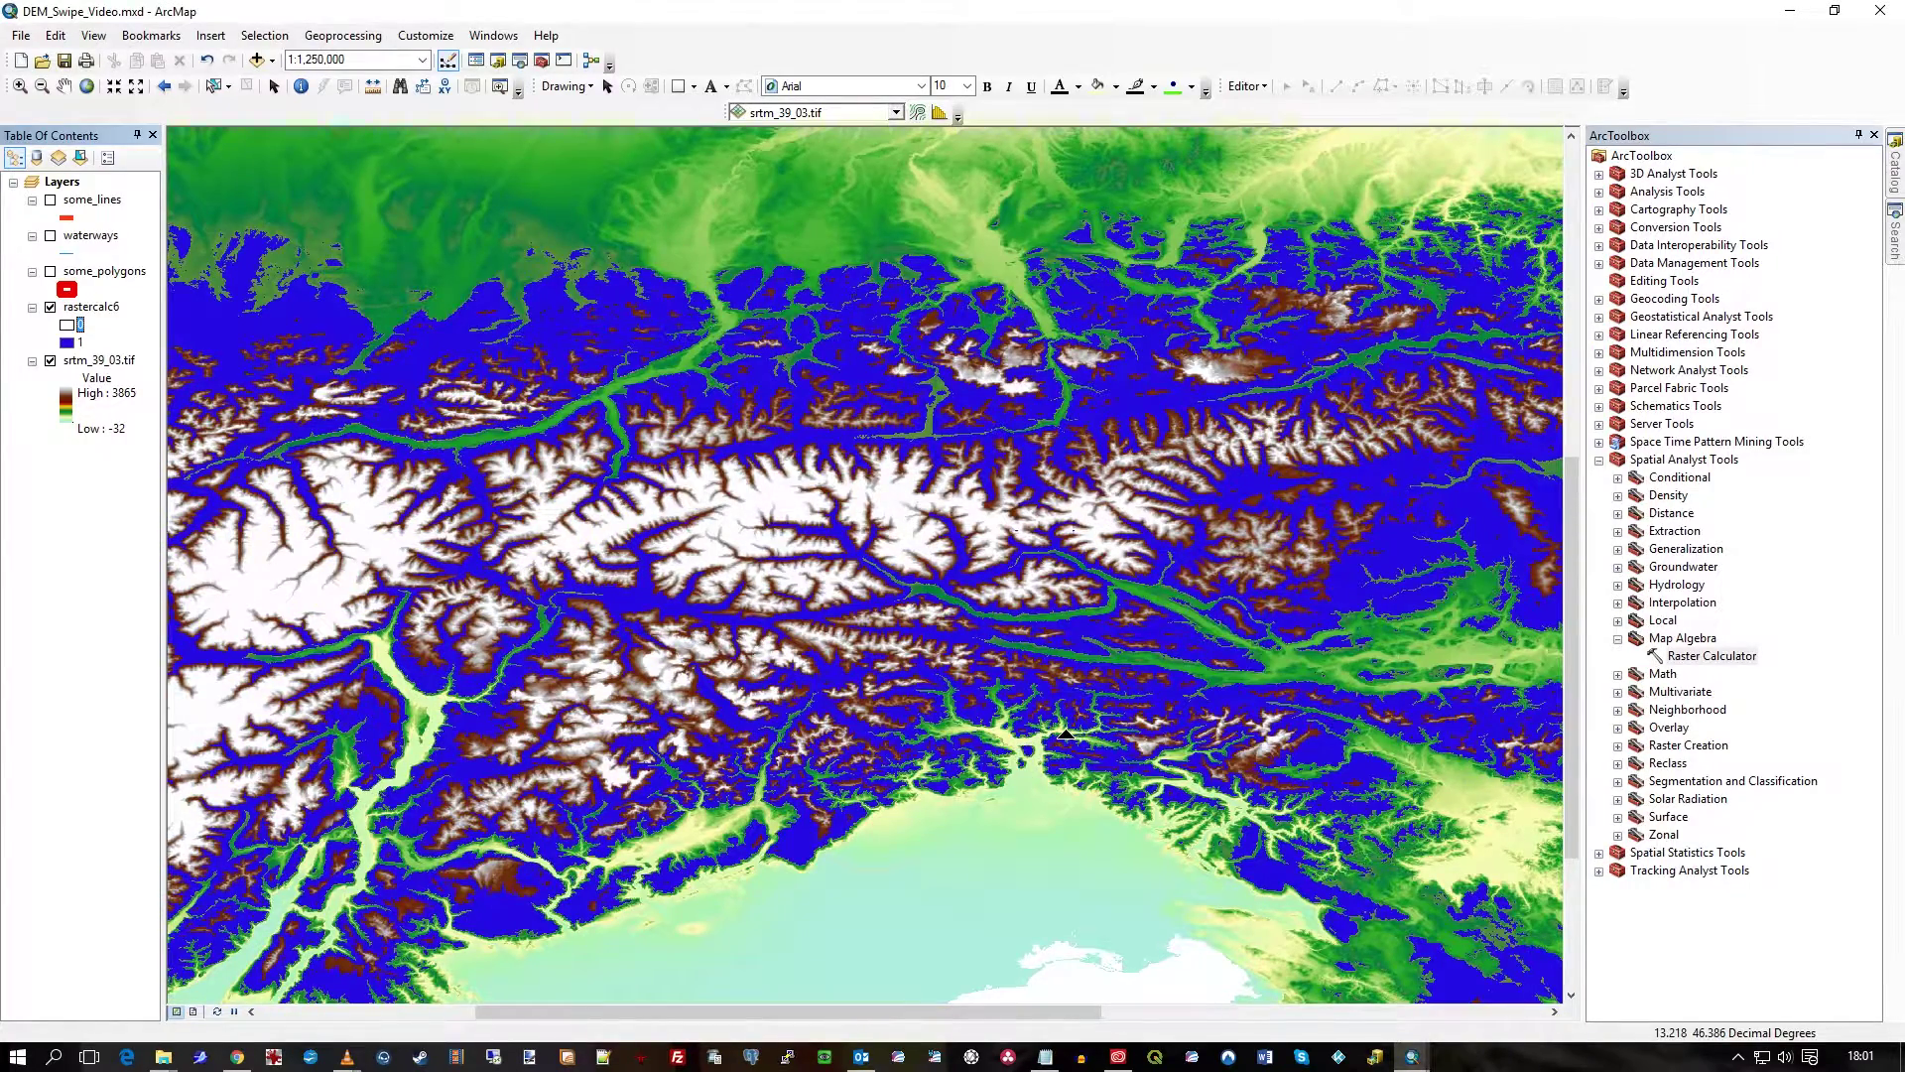
double_click(67, 345)
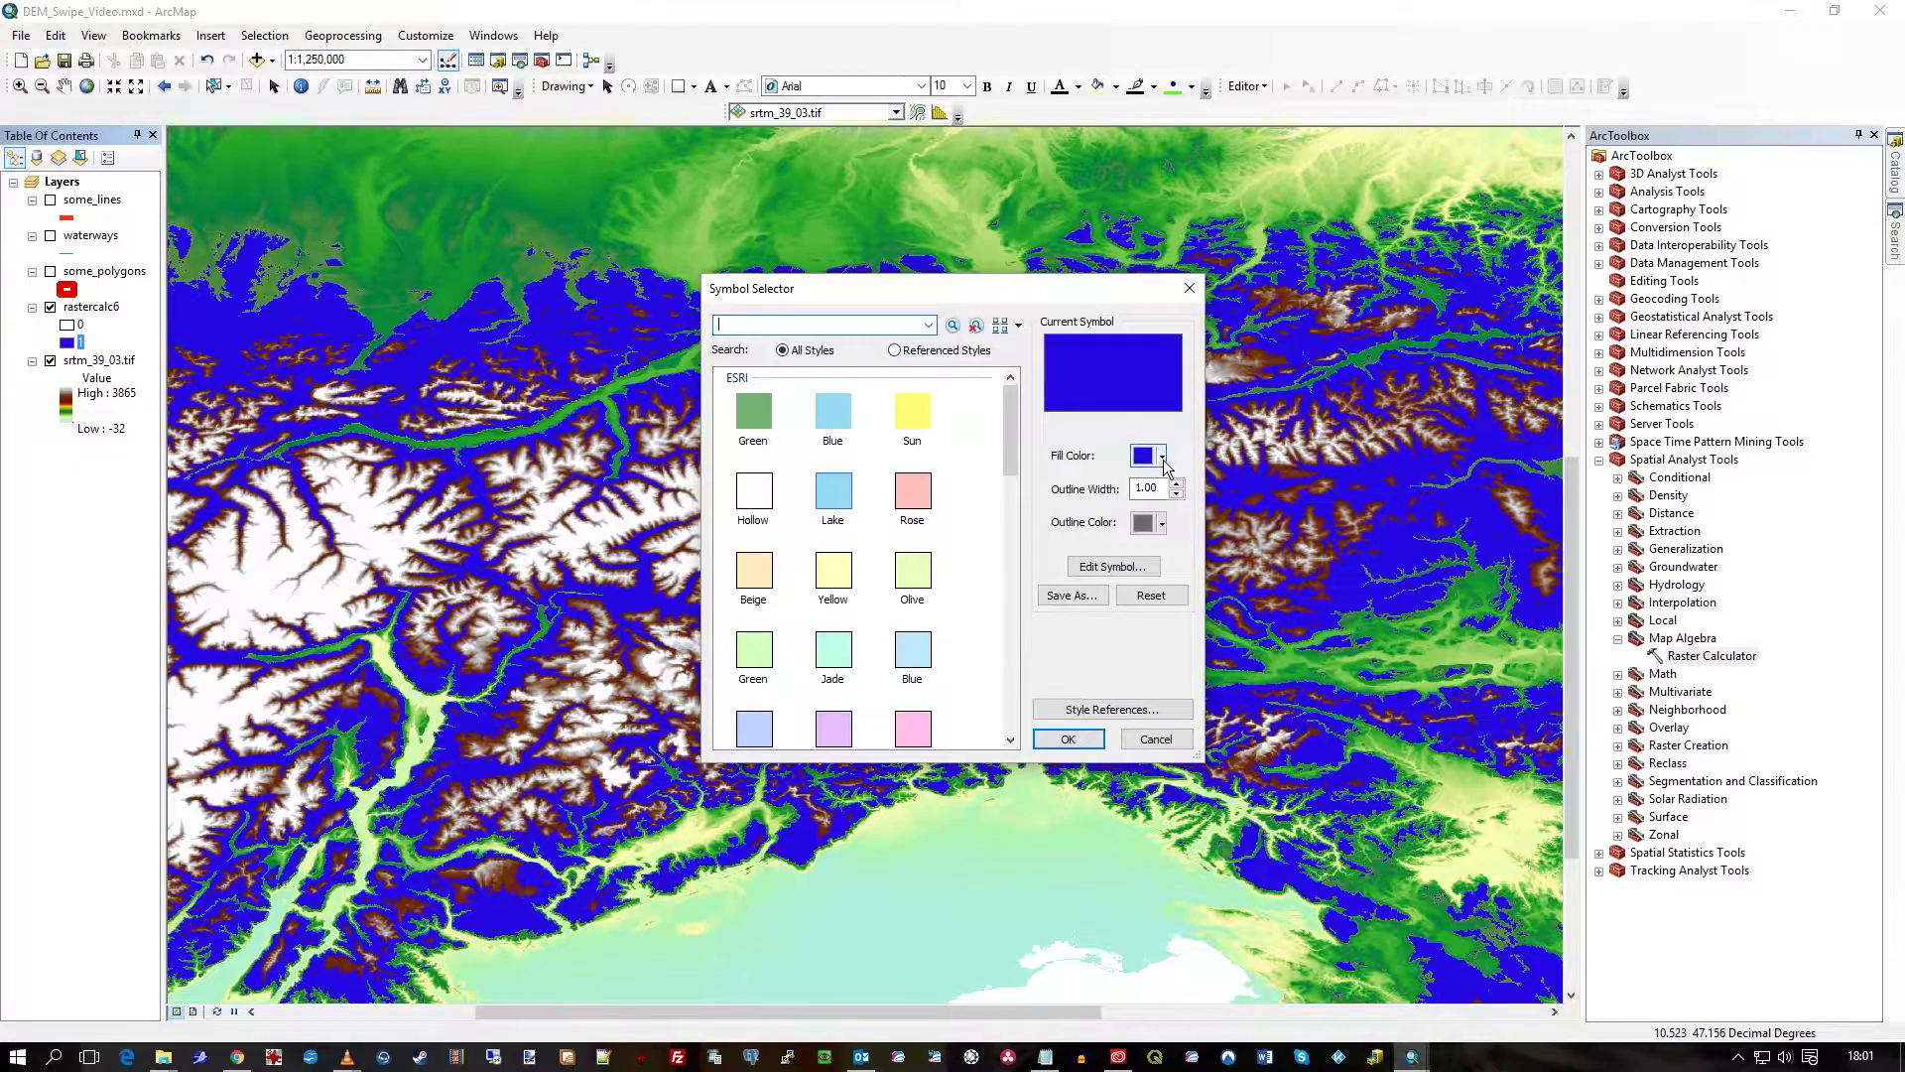
left_click(1162, 456)
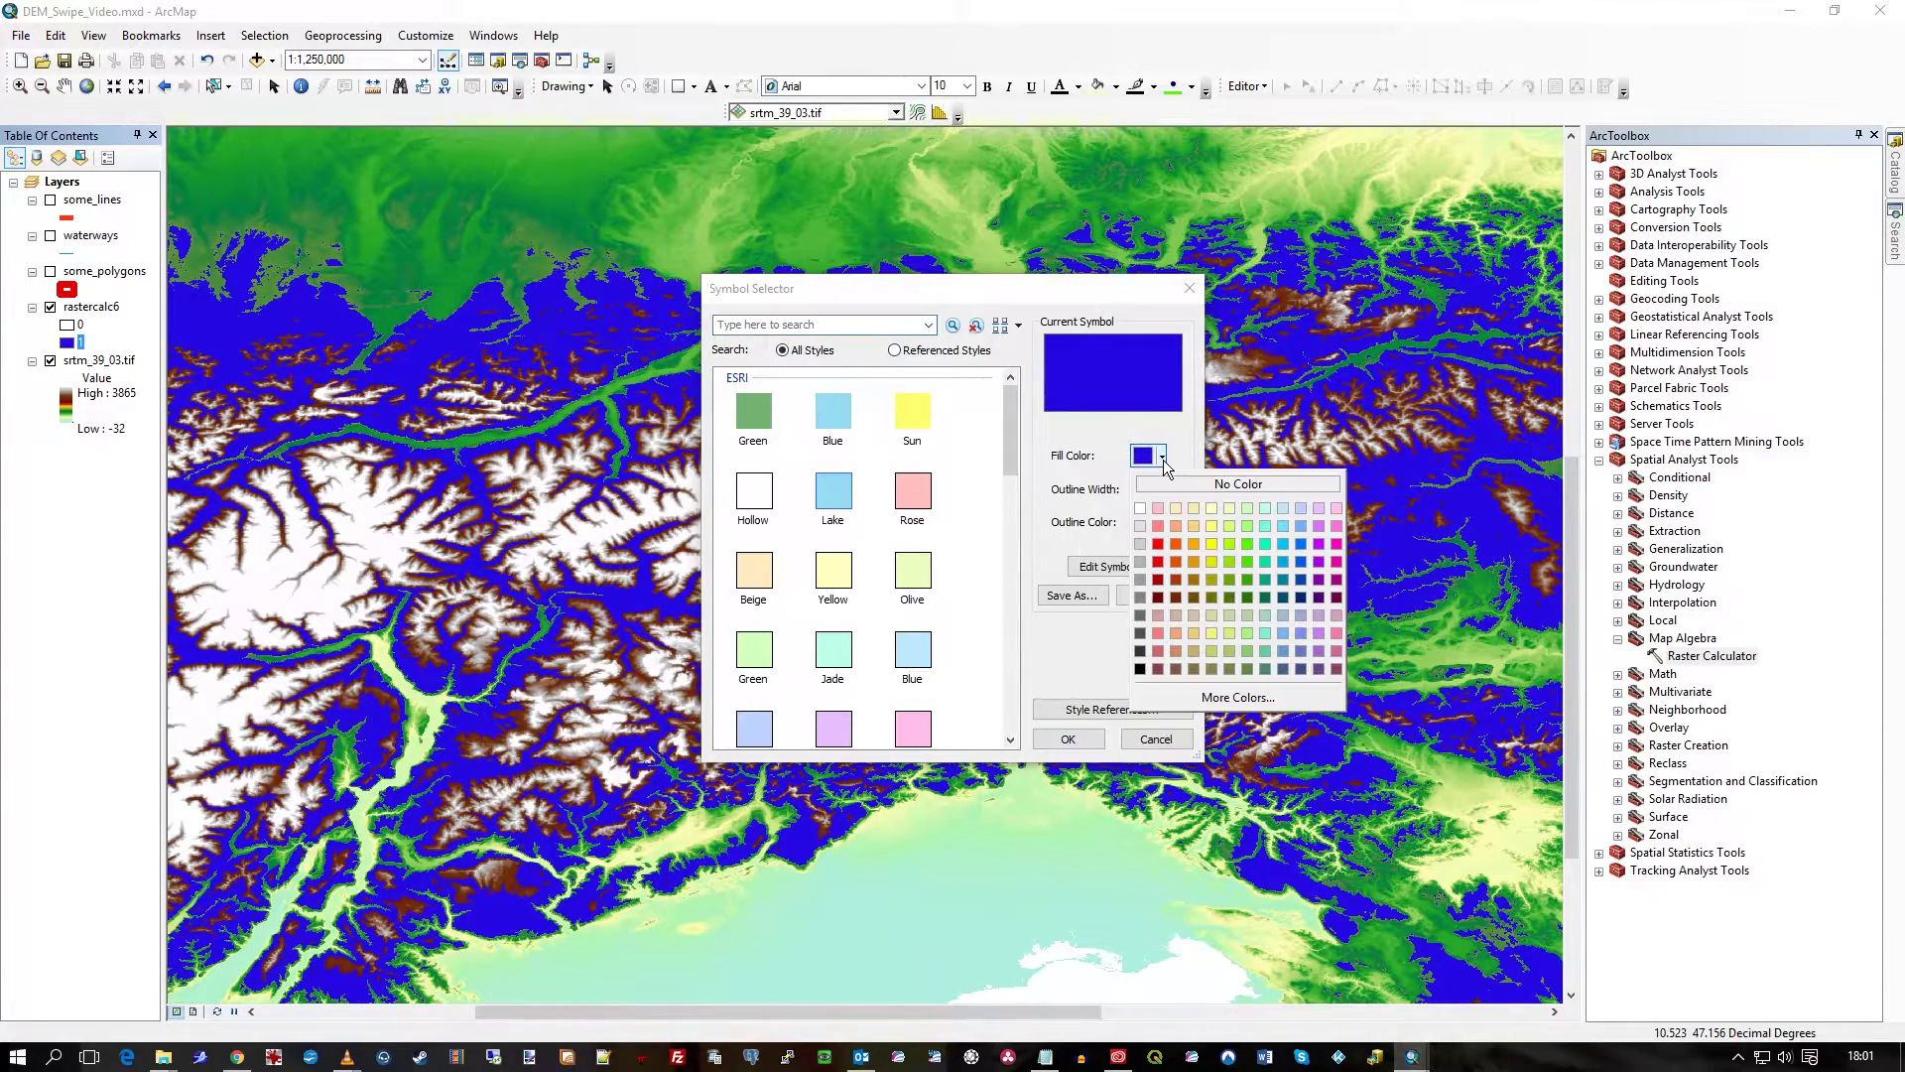
left_click(1159, 563)
left_click(1068, 738)
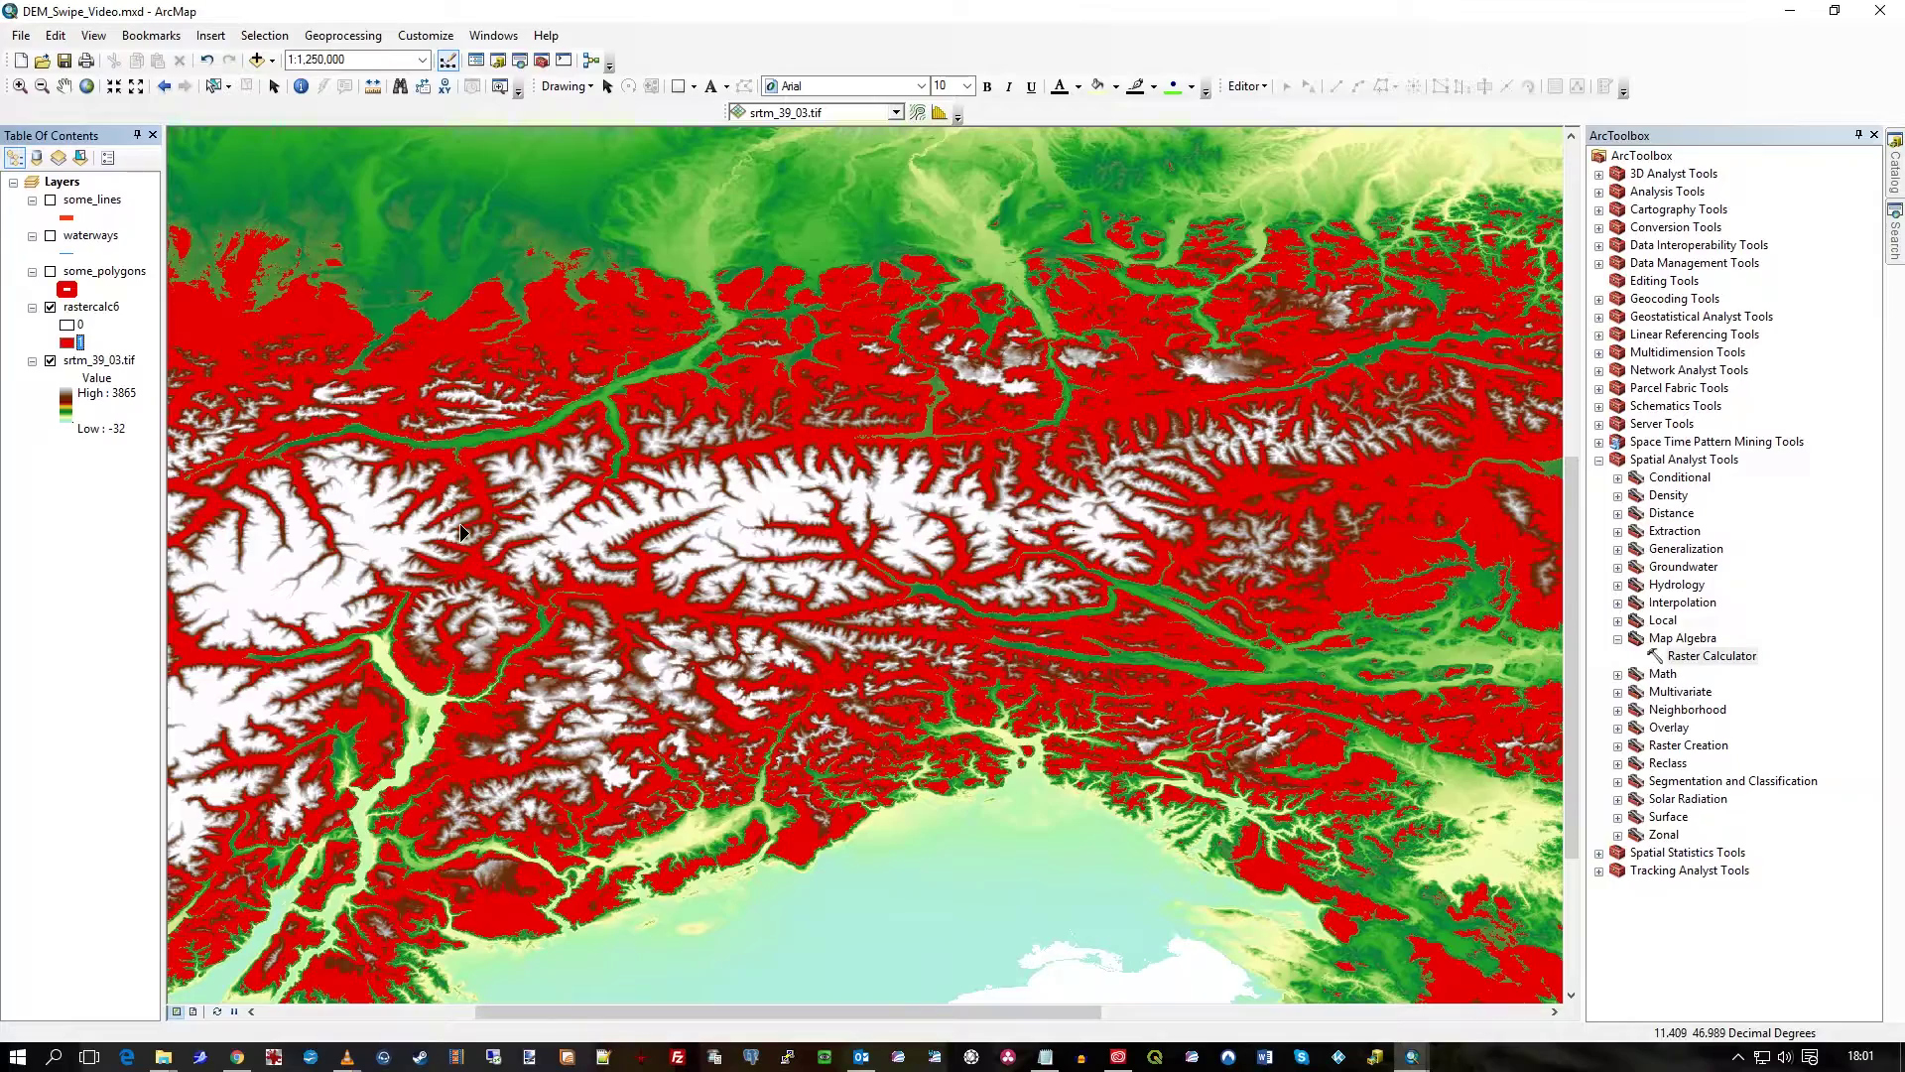
Step: Toggle srtm_39_03.tif off and on twice to compare the red band, then zoom out
left_click(50, 362)
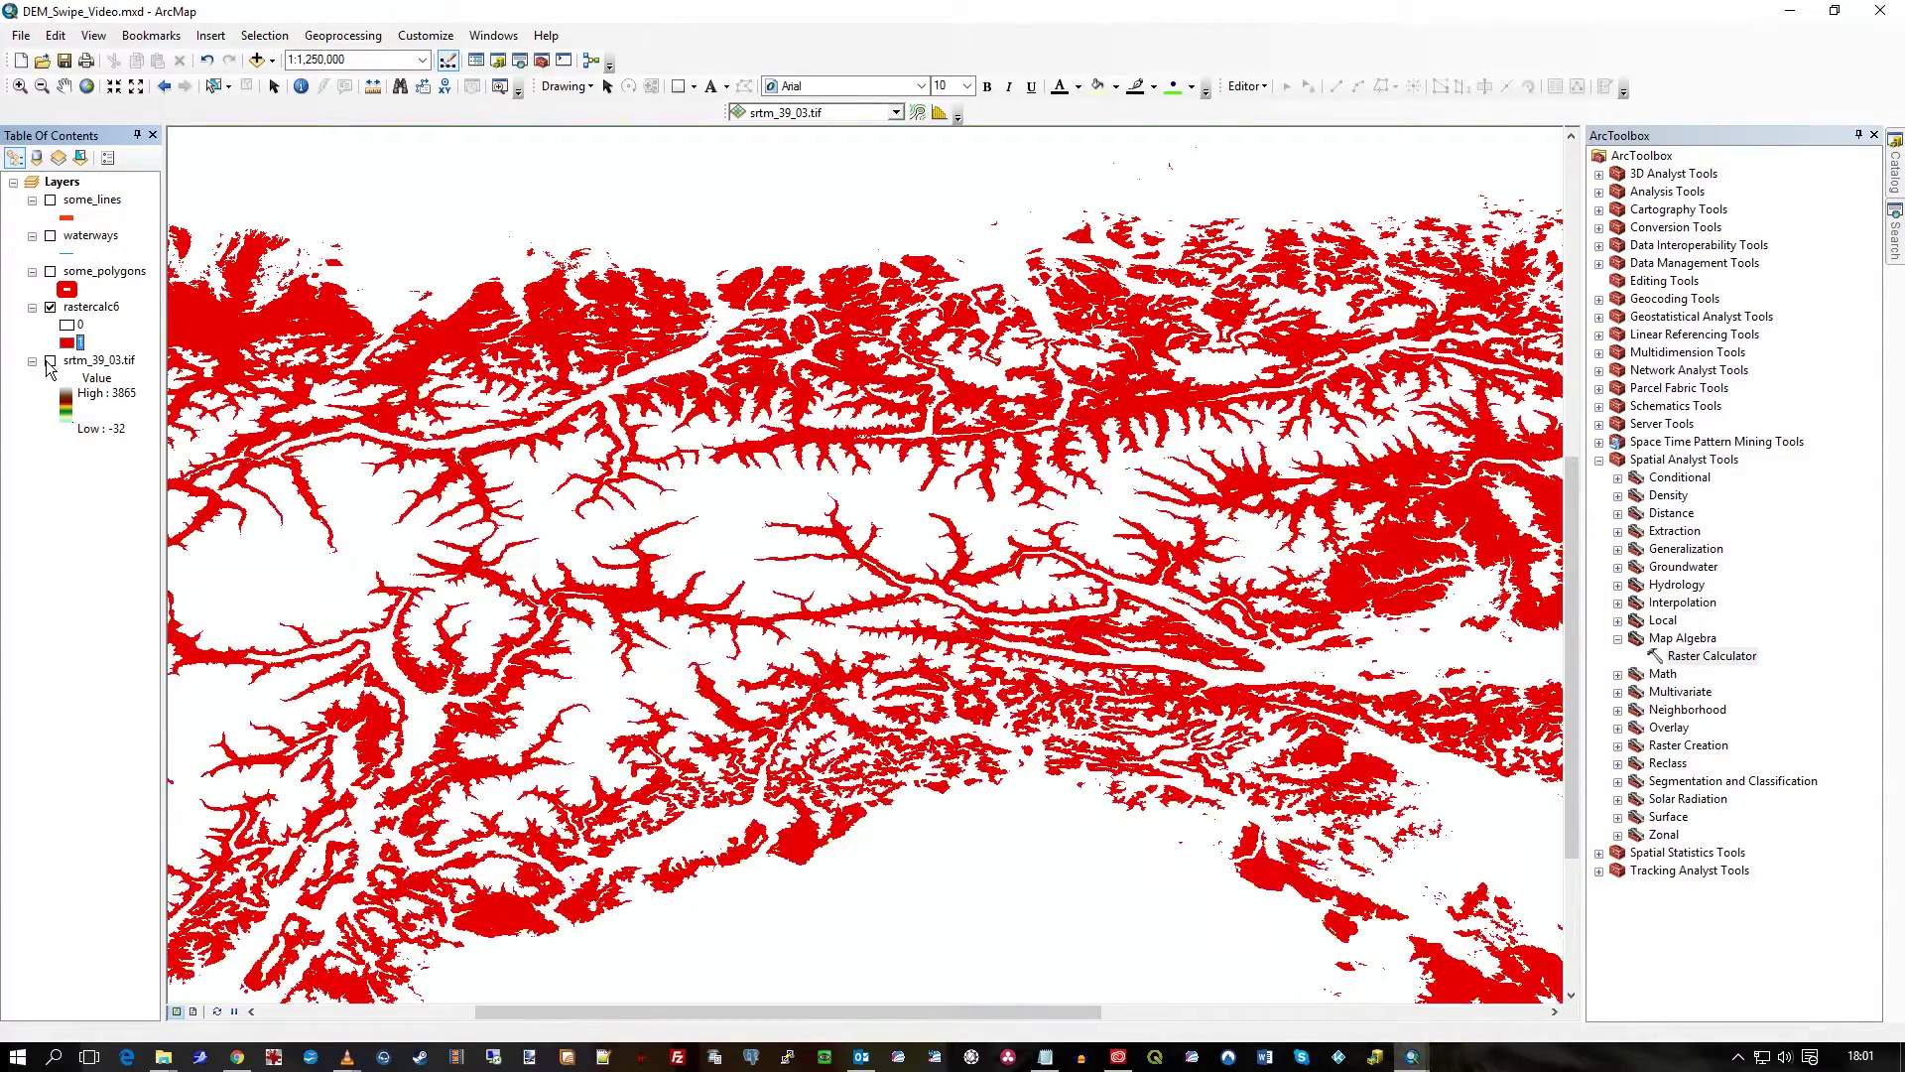
left_click(51, 362)
left_click(51, 362)
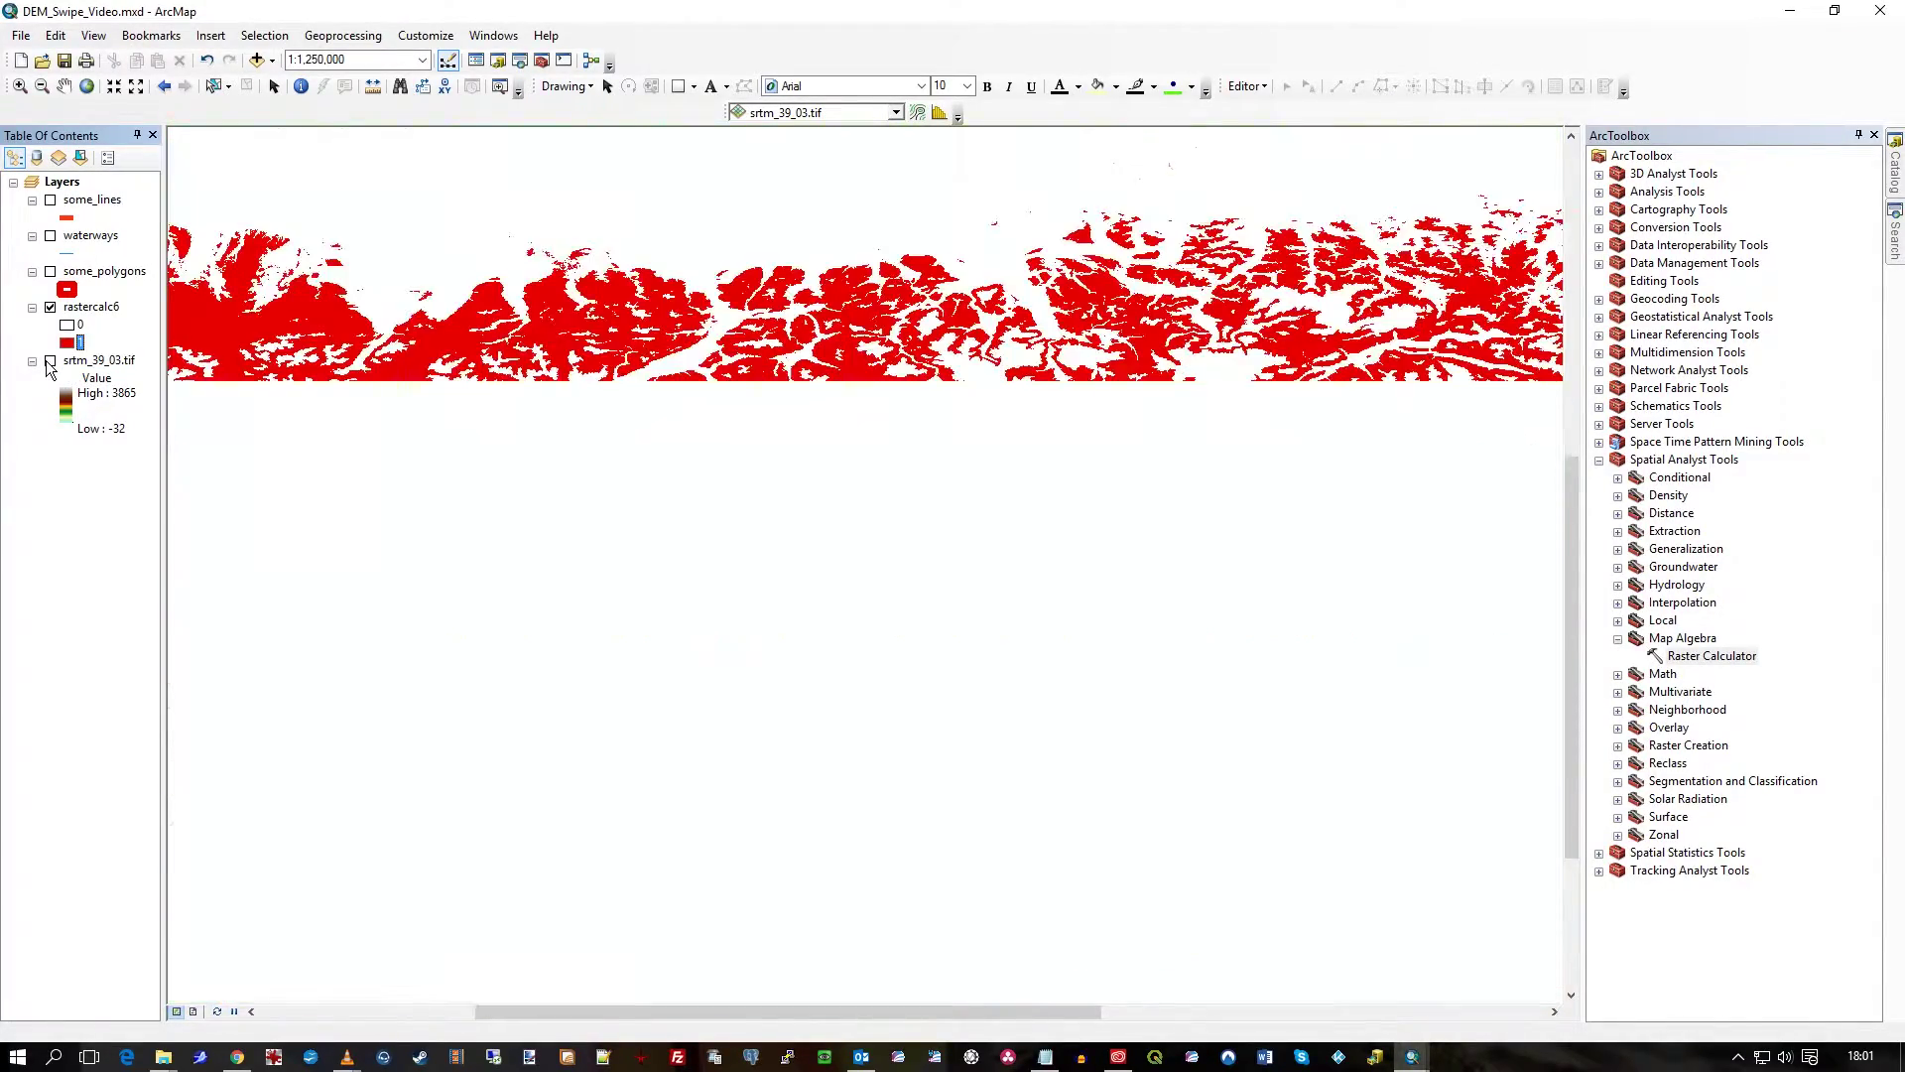
left_click(51, 362)
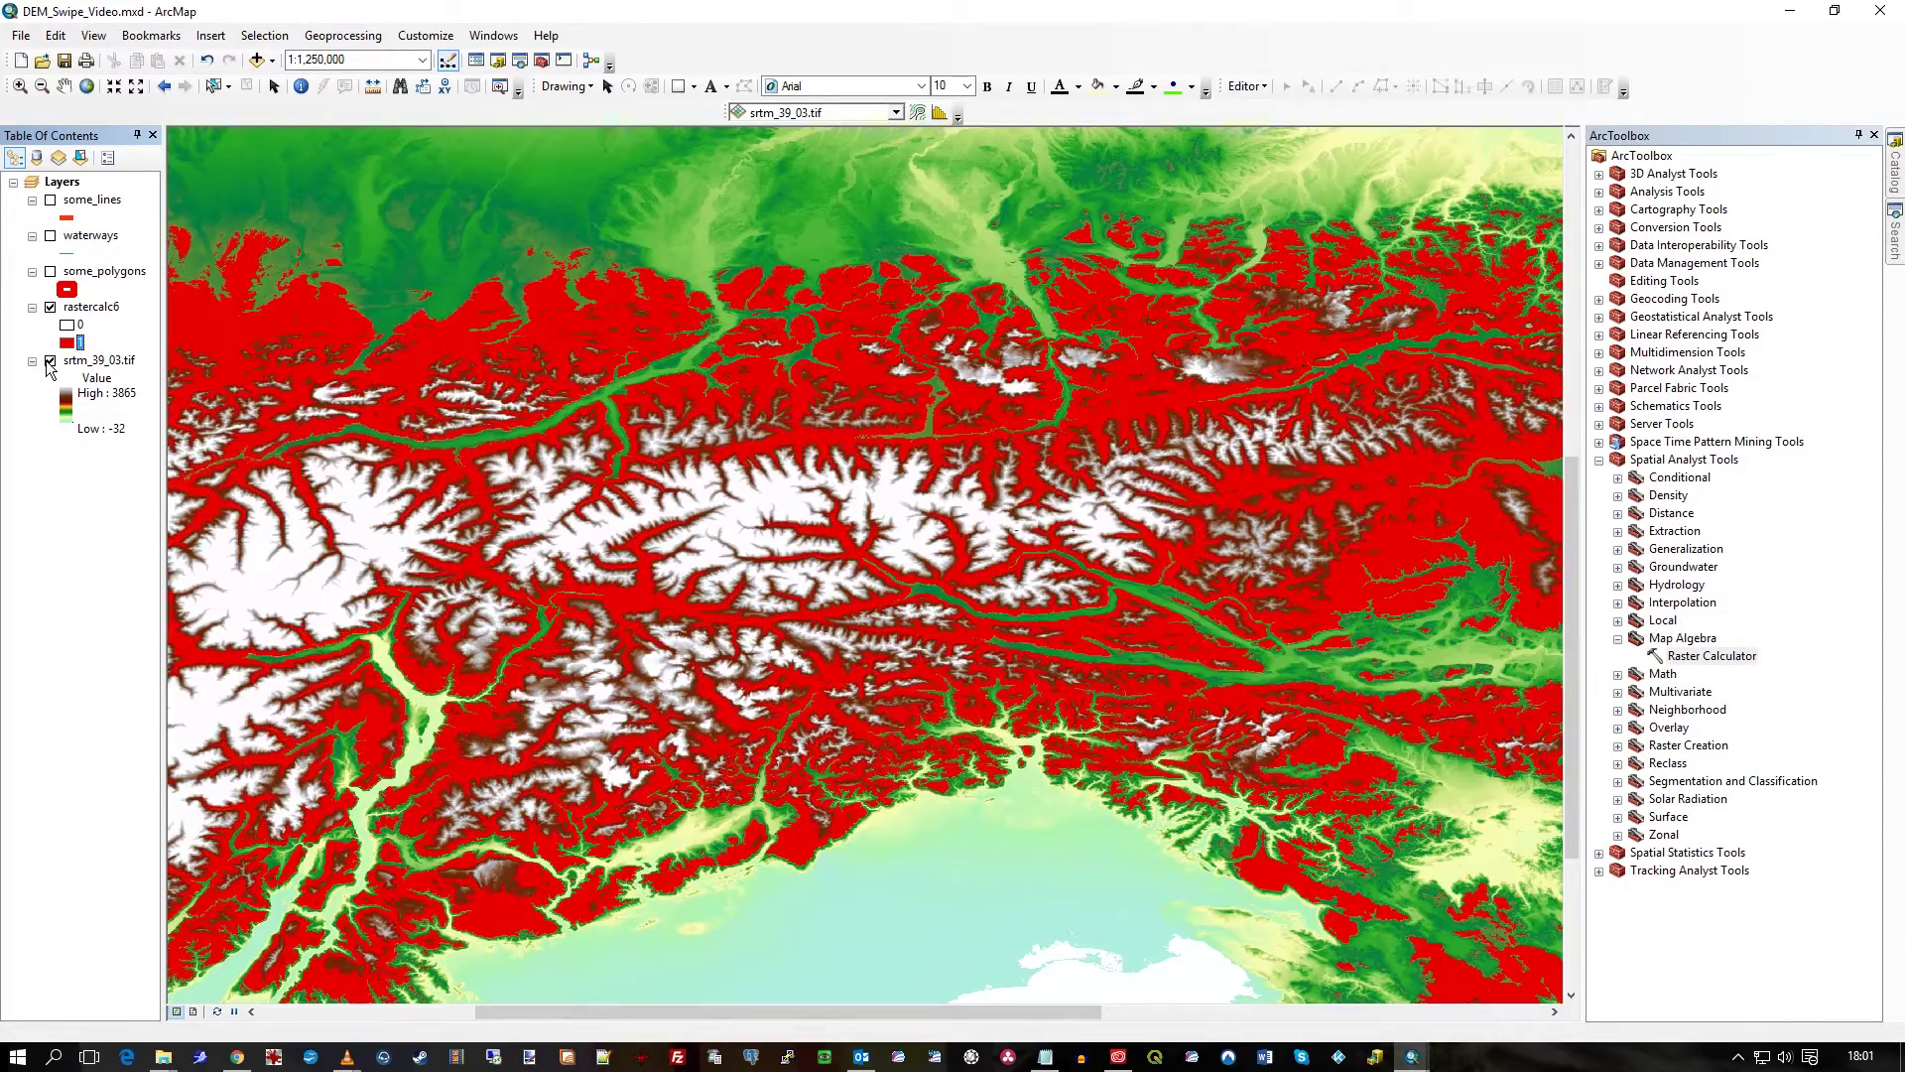
scroll(728, 502, "up", 2)
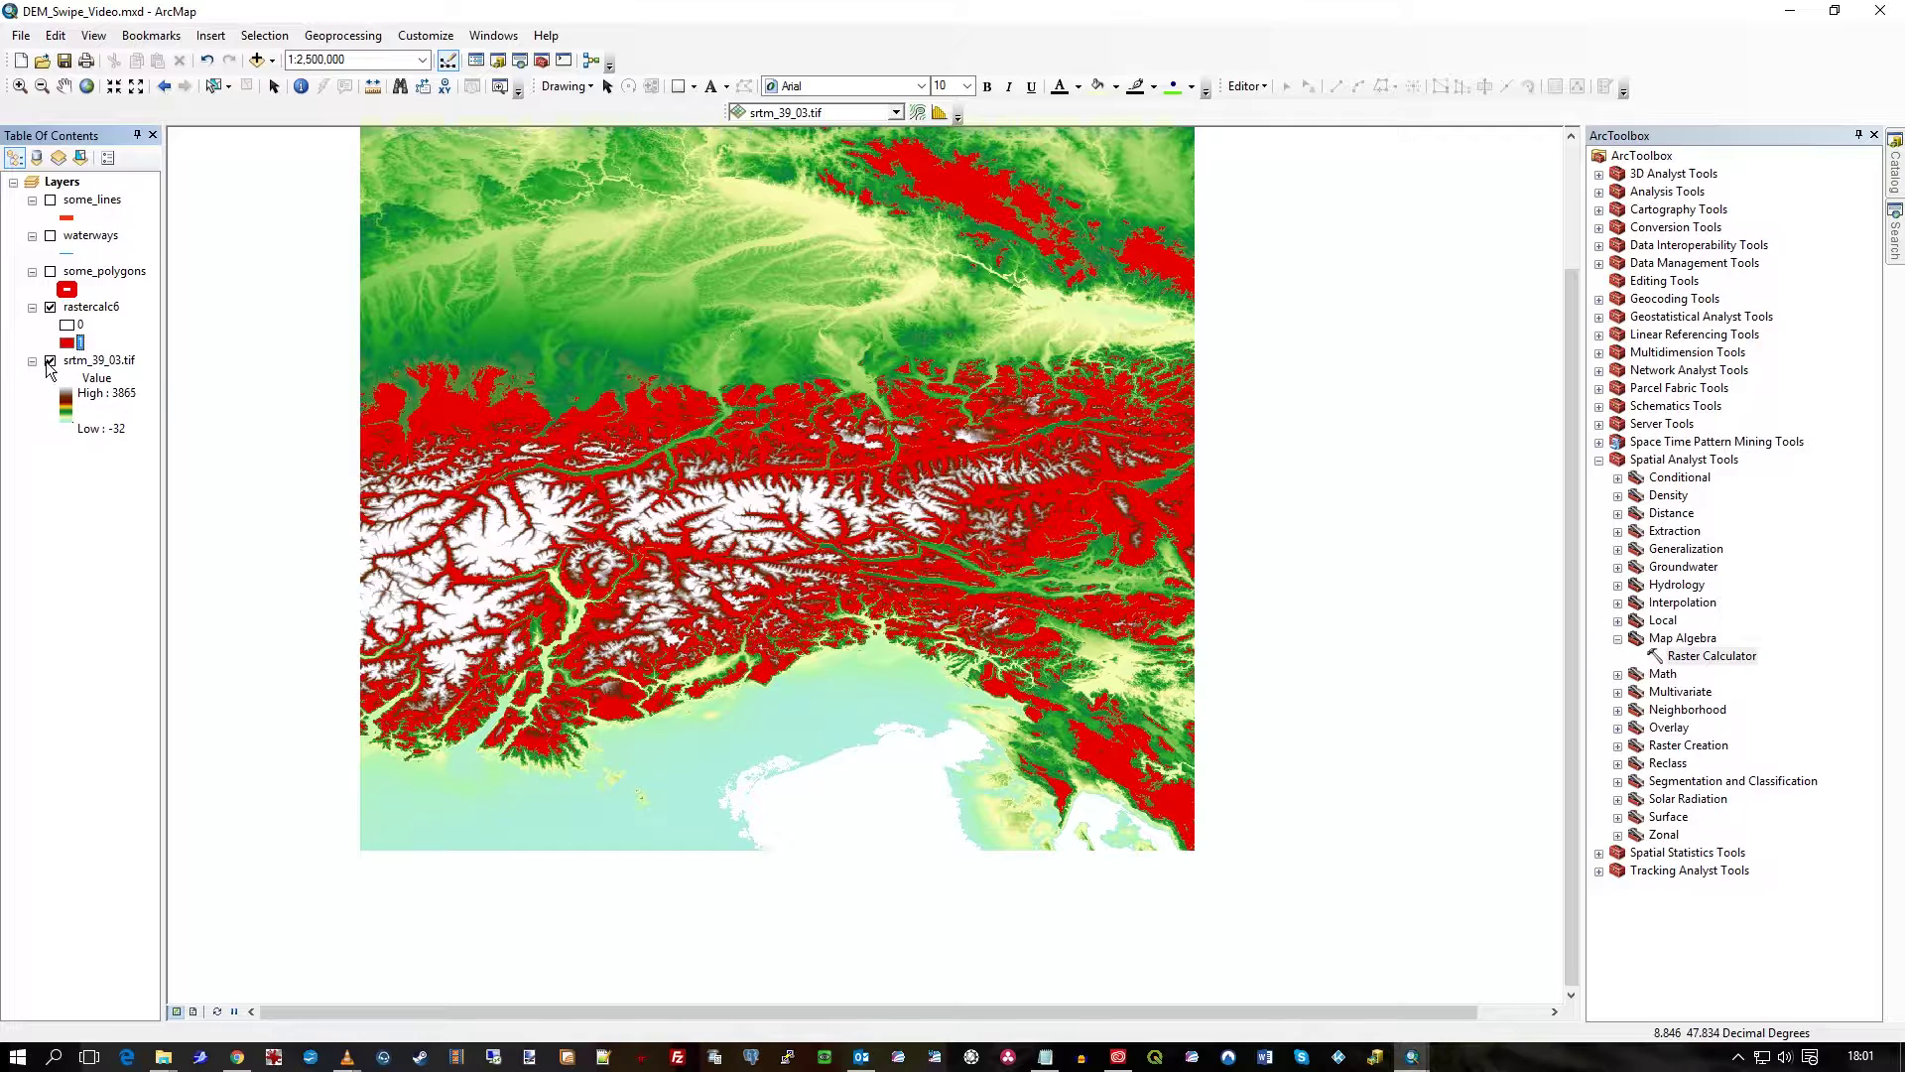
left_click(343, 35)
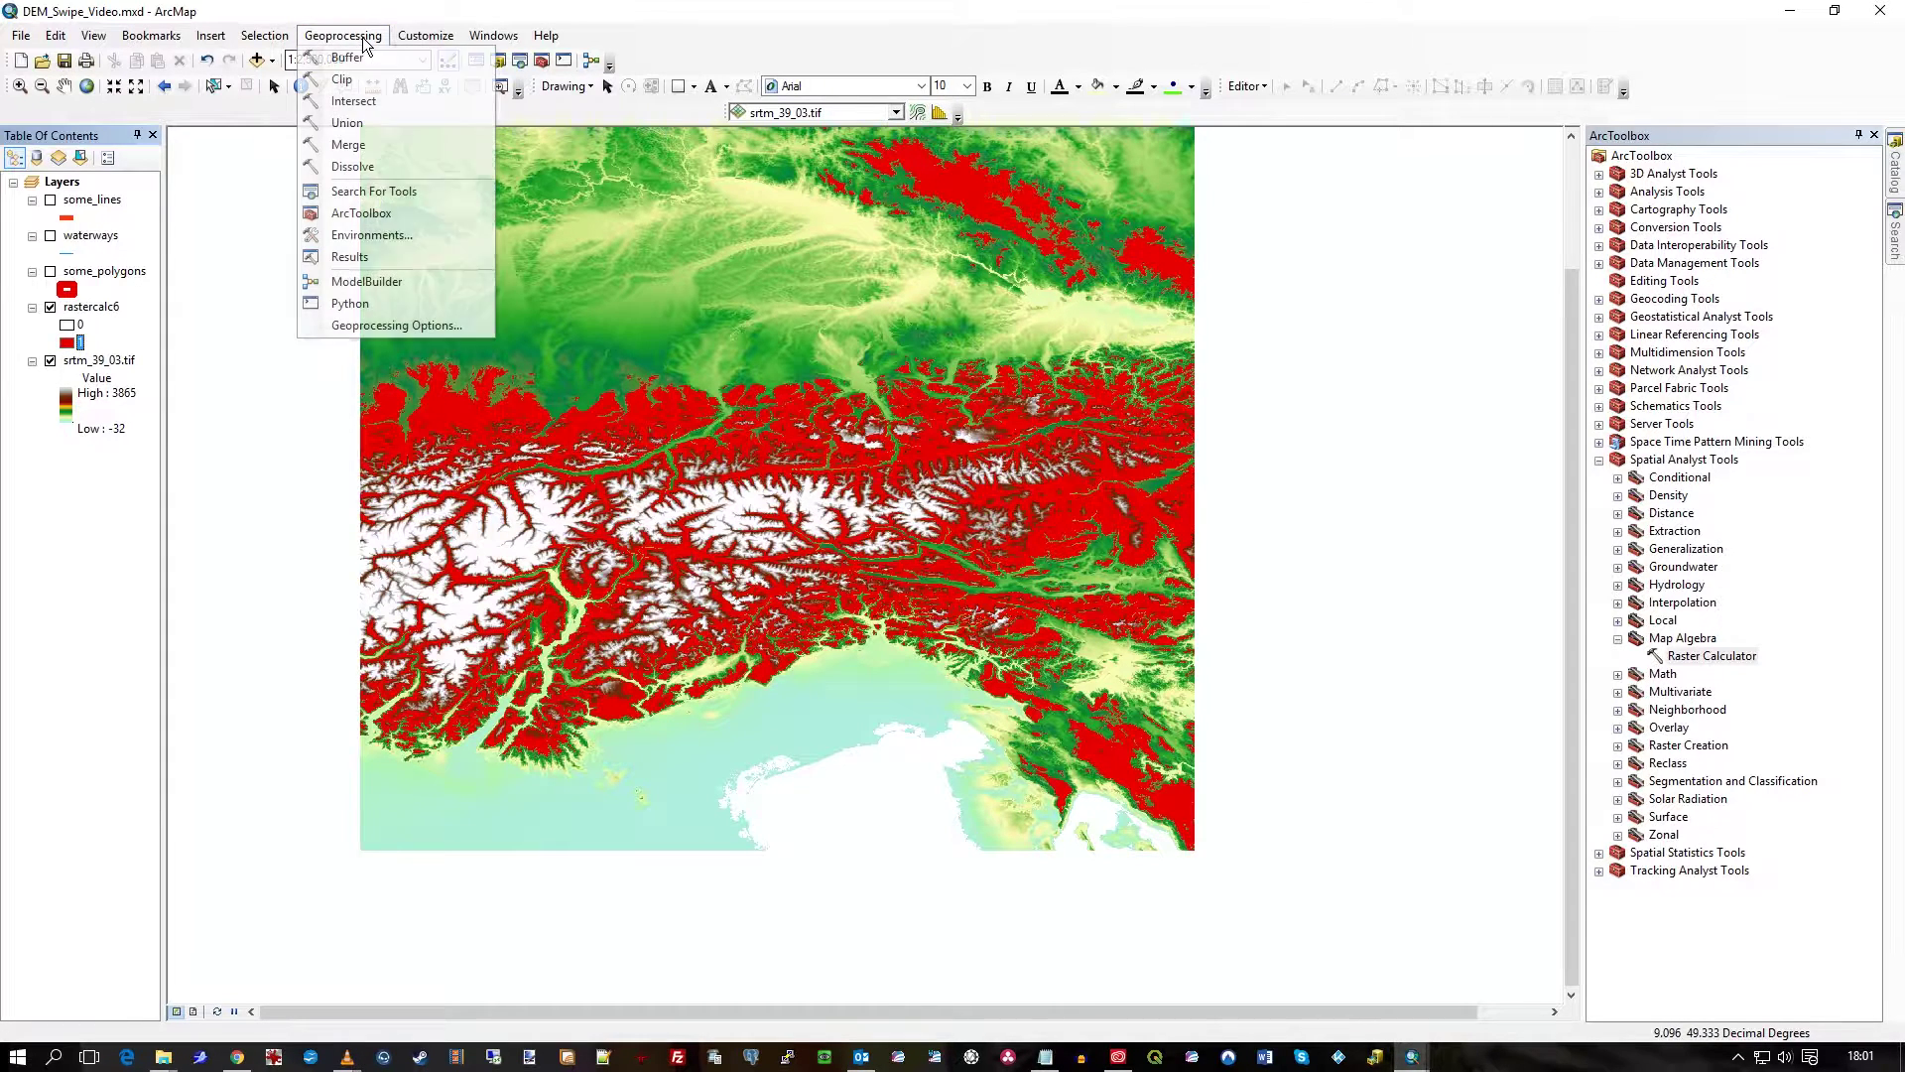
Step: Review the Raster Calculator run's messages in the Results window, then close it
left_click(395, 262)
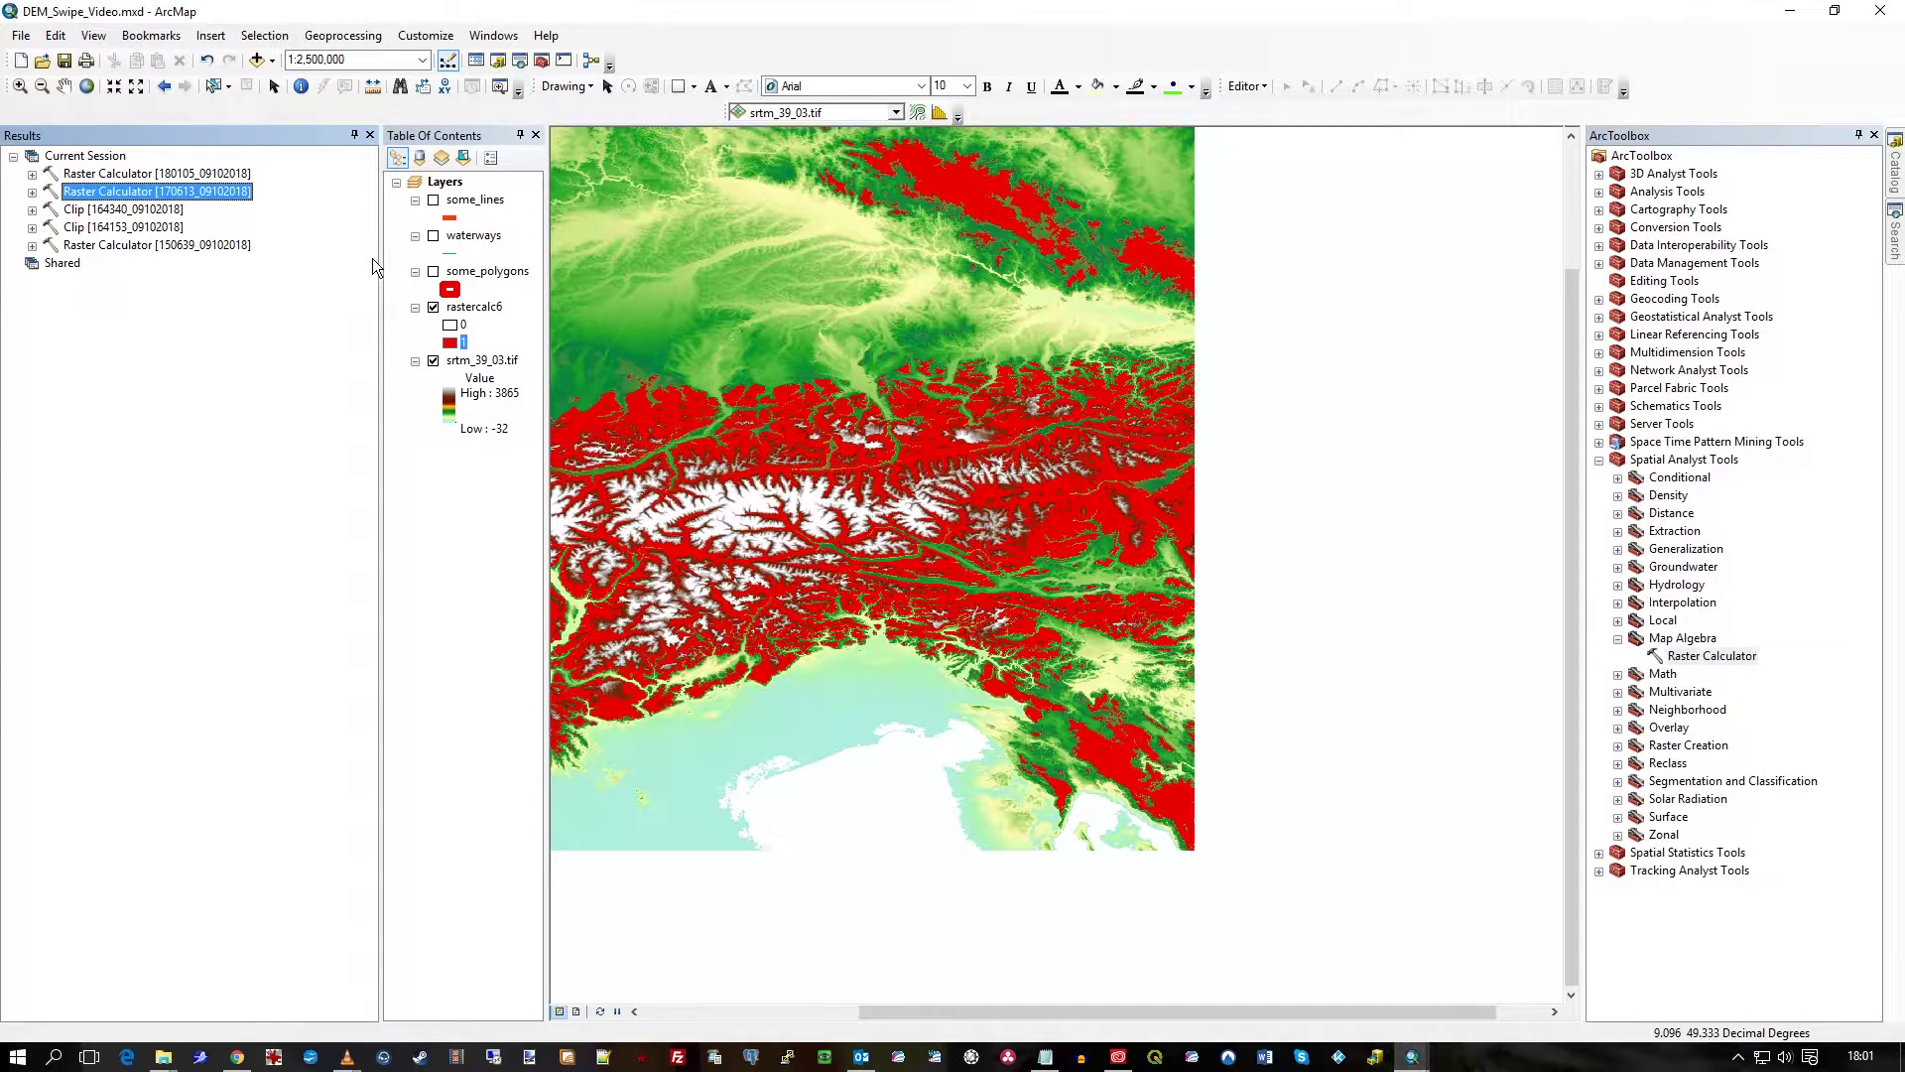
left_click(32, 174)
left_click(50, 246)
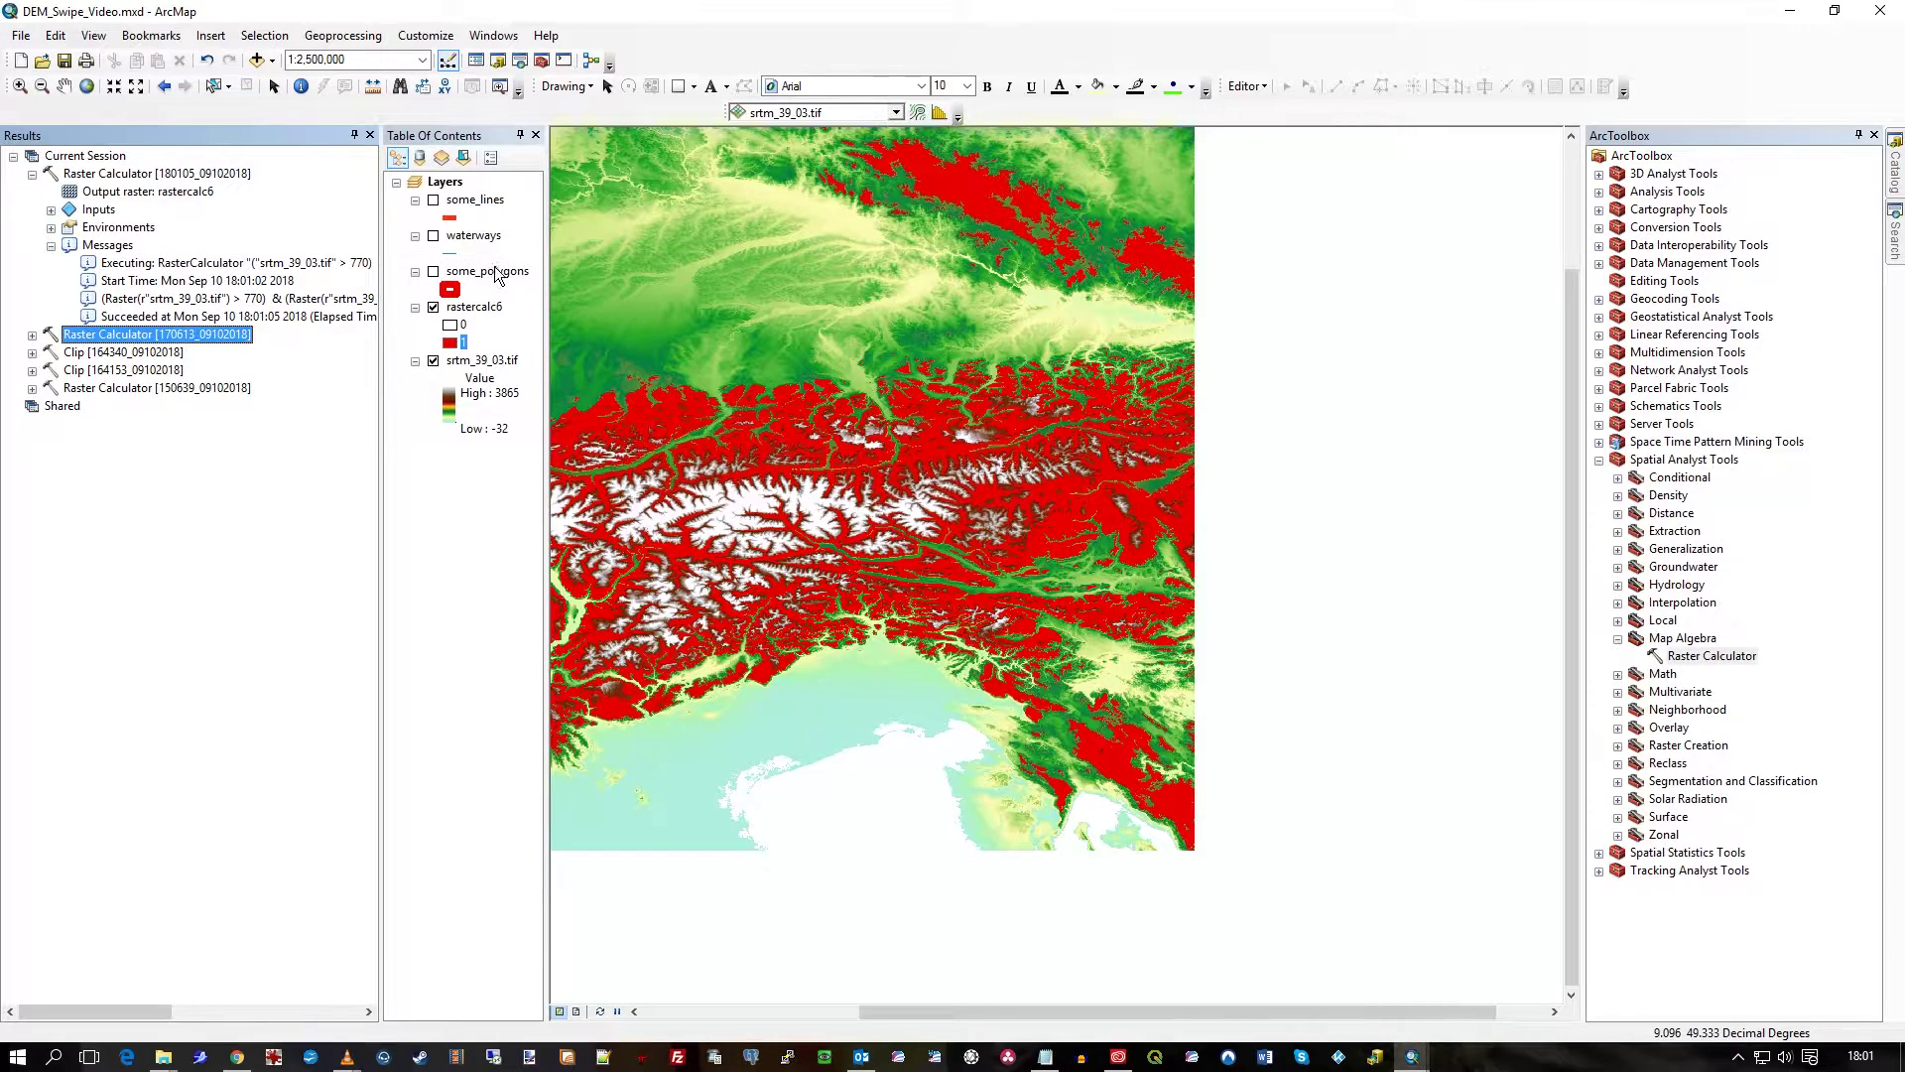
left_click(371, 135)
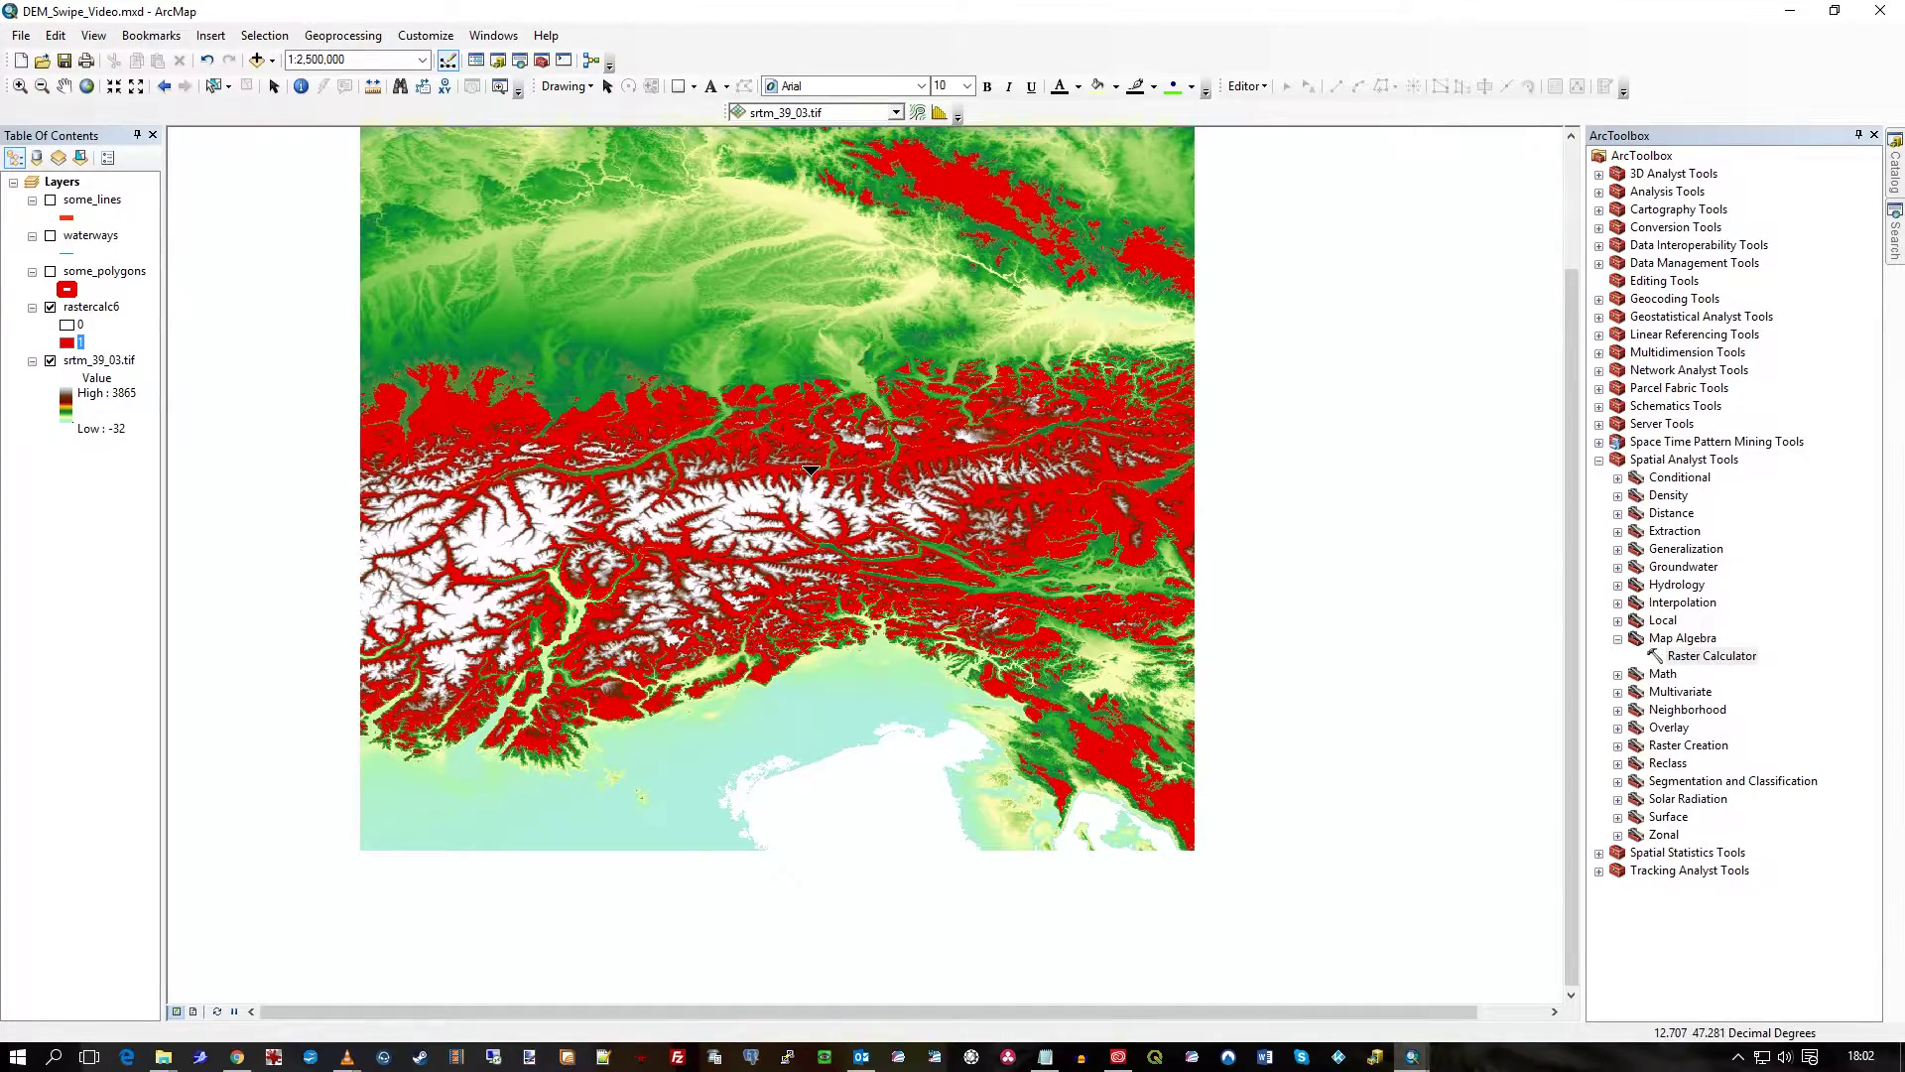
Step: Zoom to 1:1,500,000 and toggle srtm_39_03.tif and rastercalc6 off and on to compare them
scroll(809, 473, "down", 1)
scroll(809, 474, "up", 2)
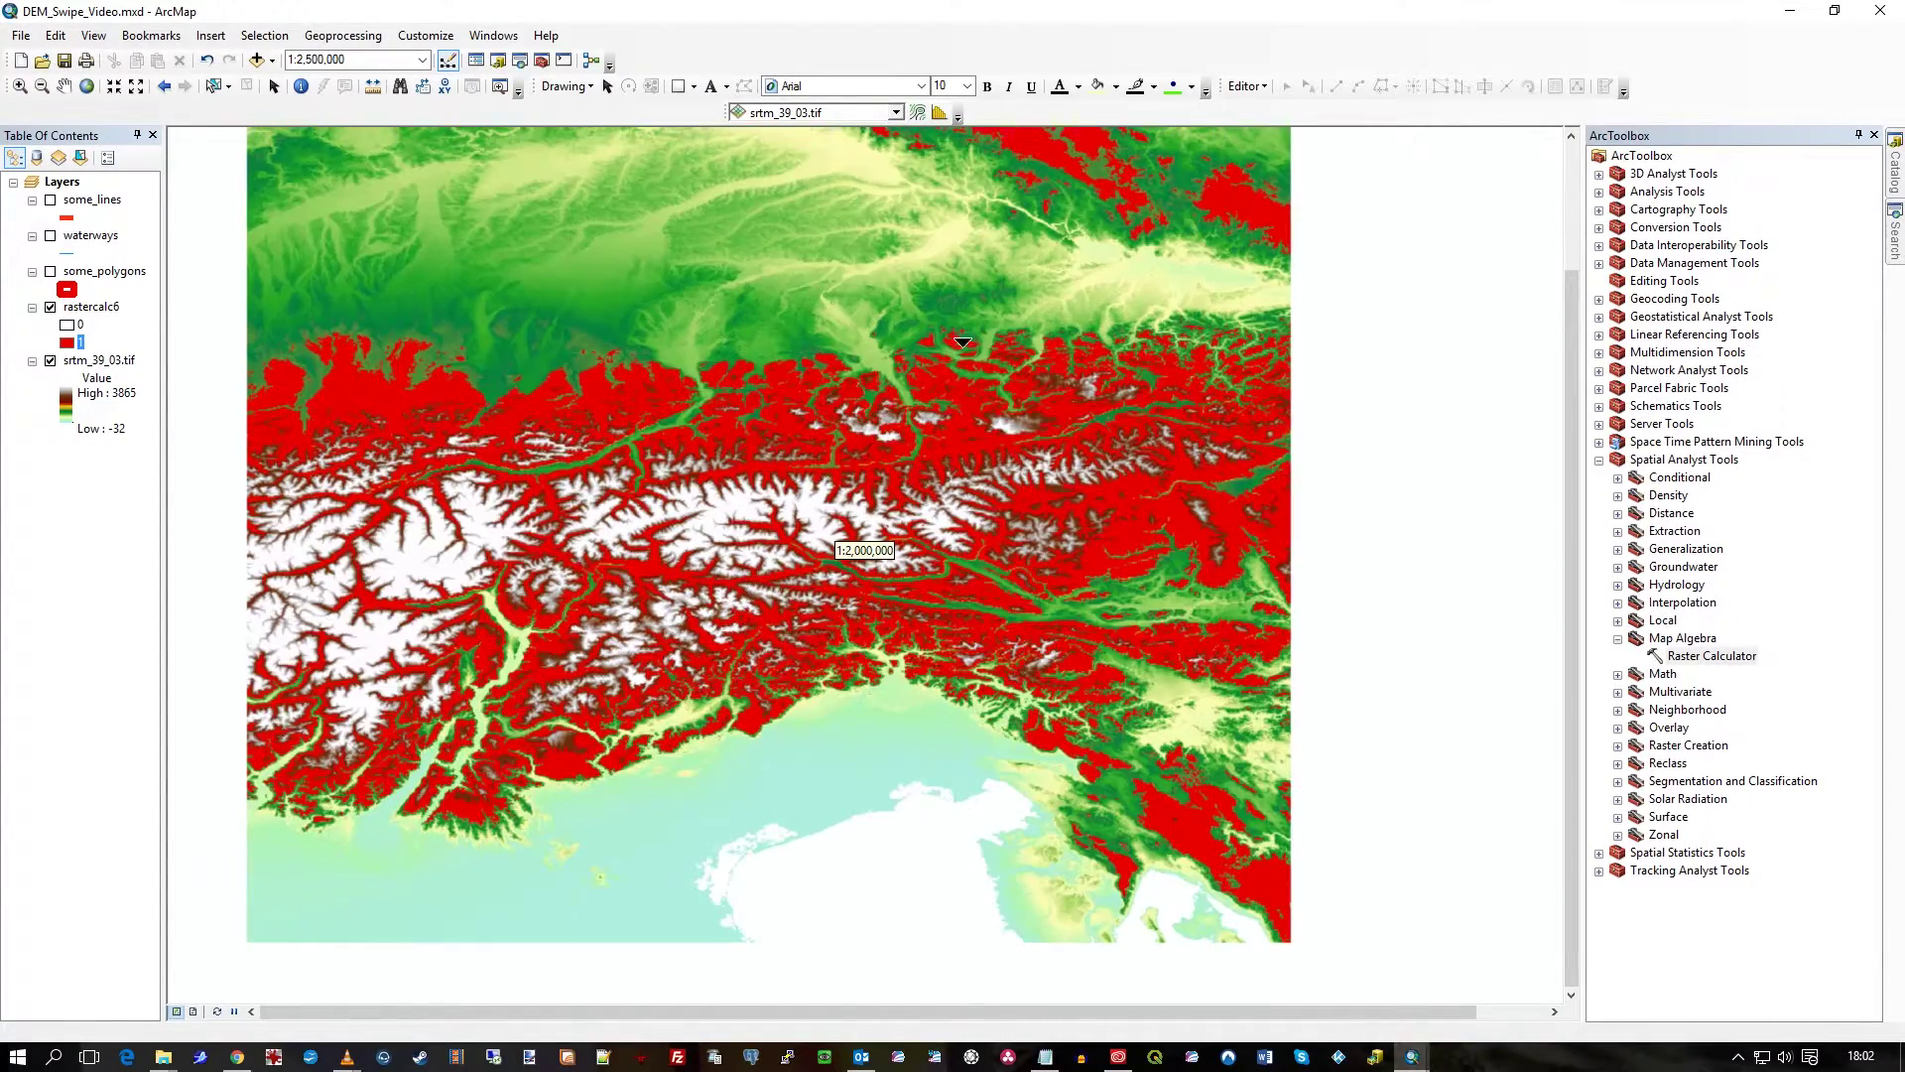
left_click(50, 361)
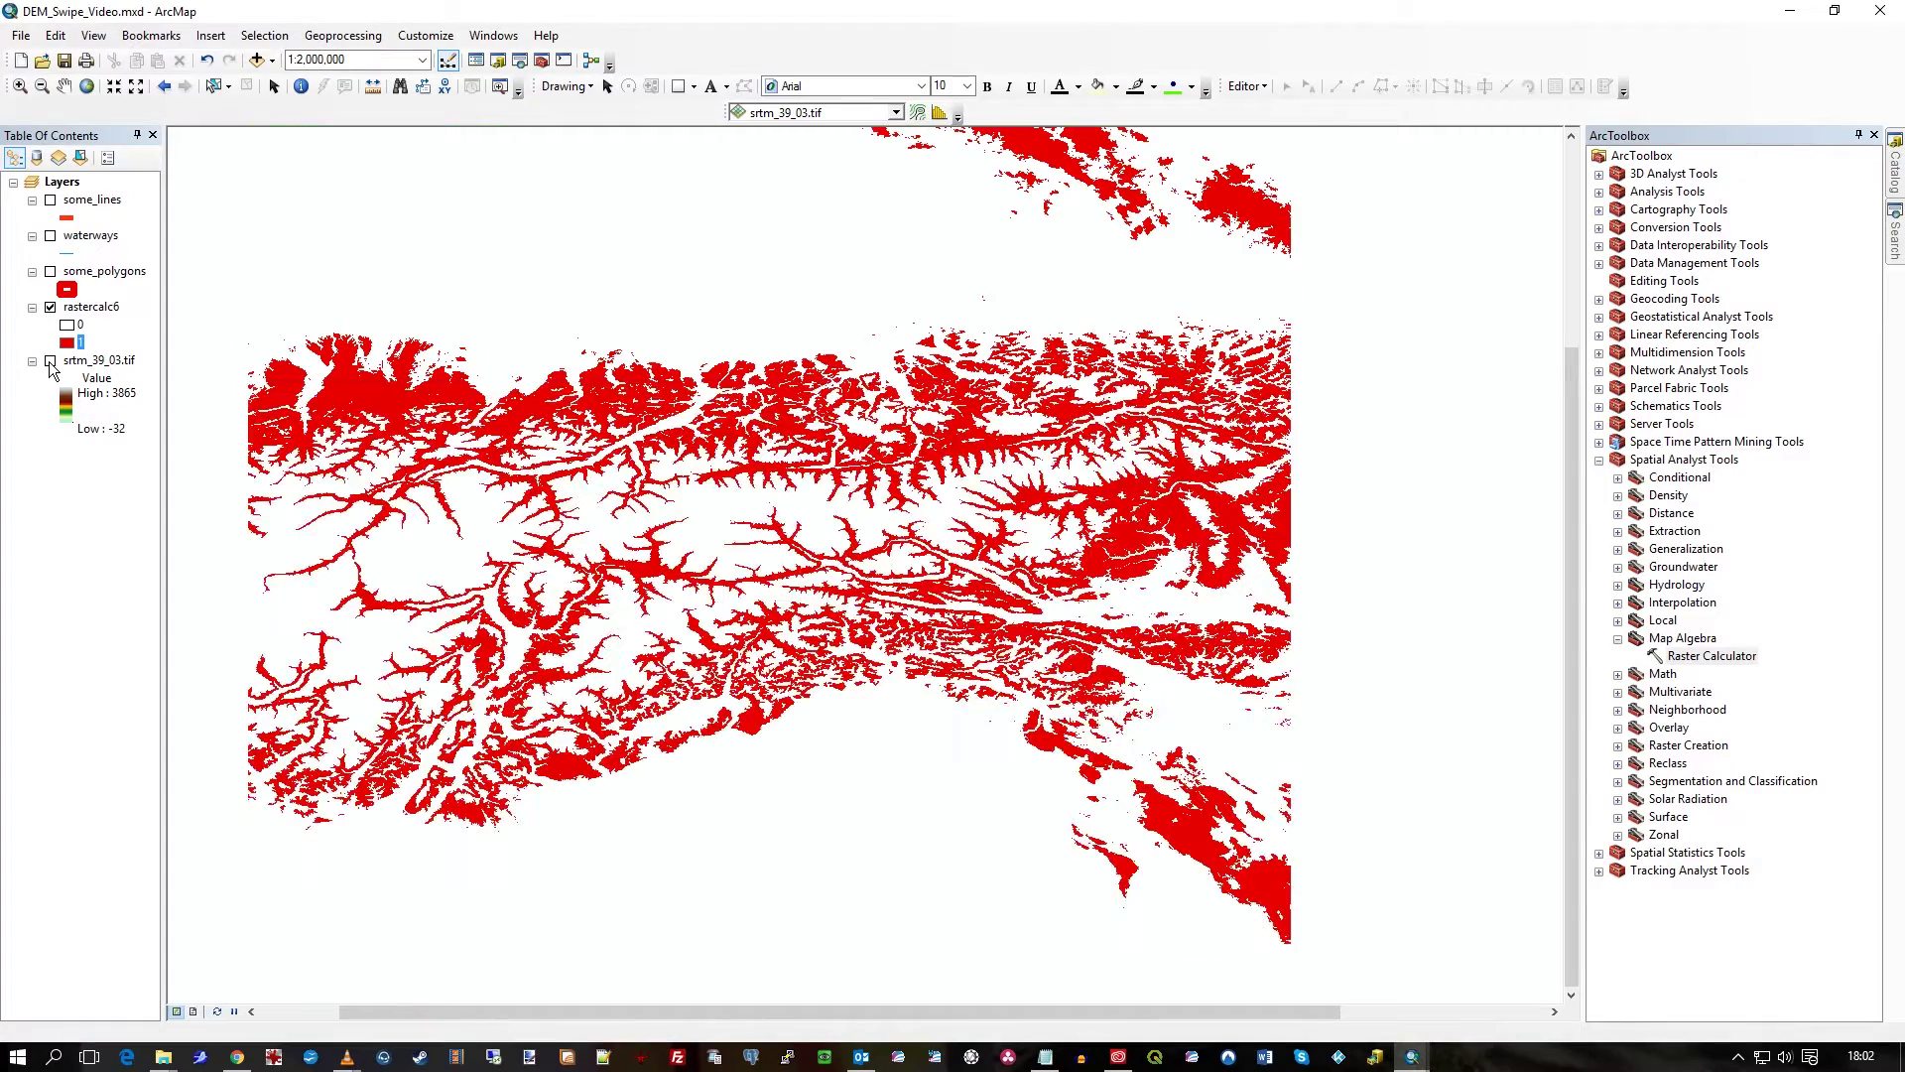
left_click(49, 363)
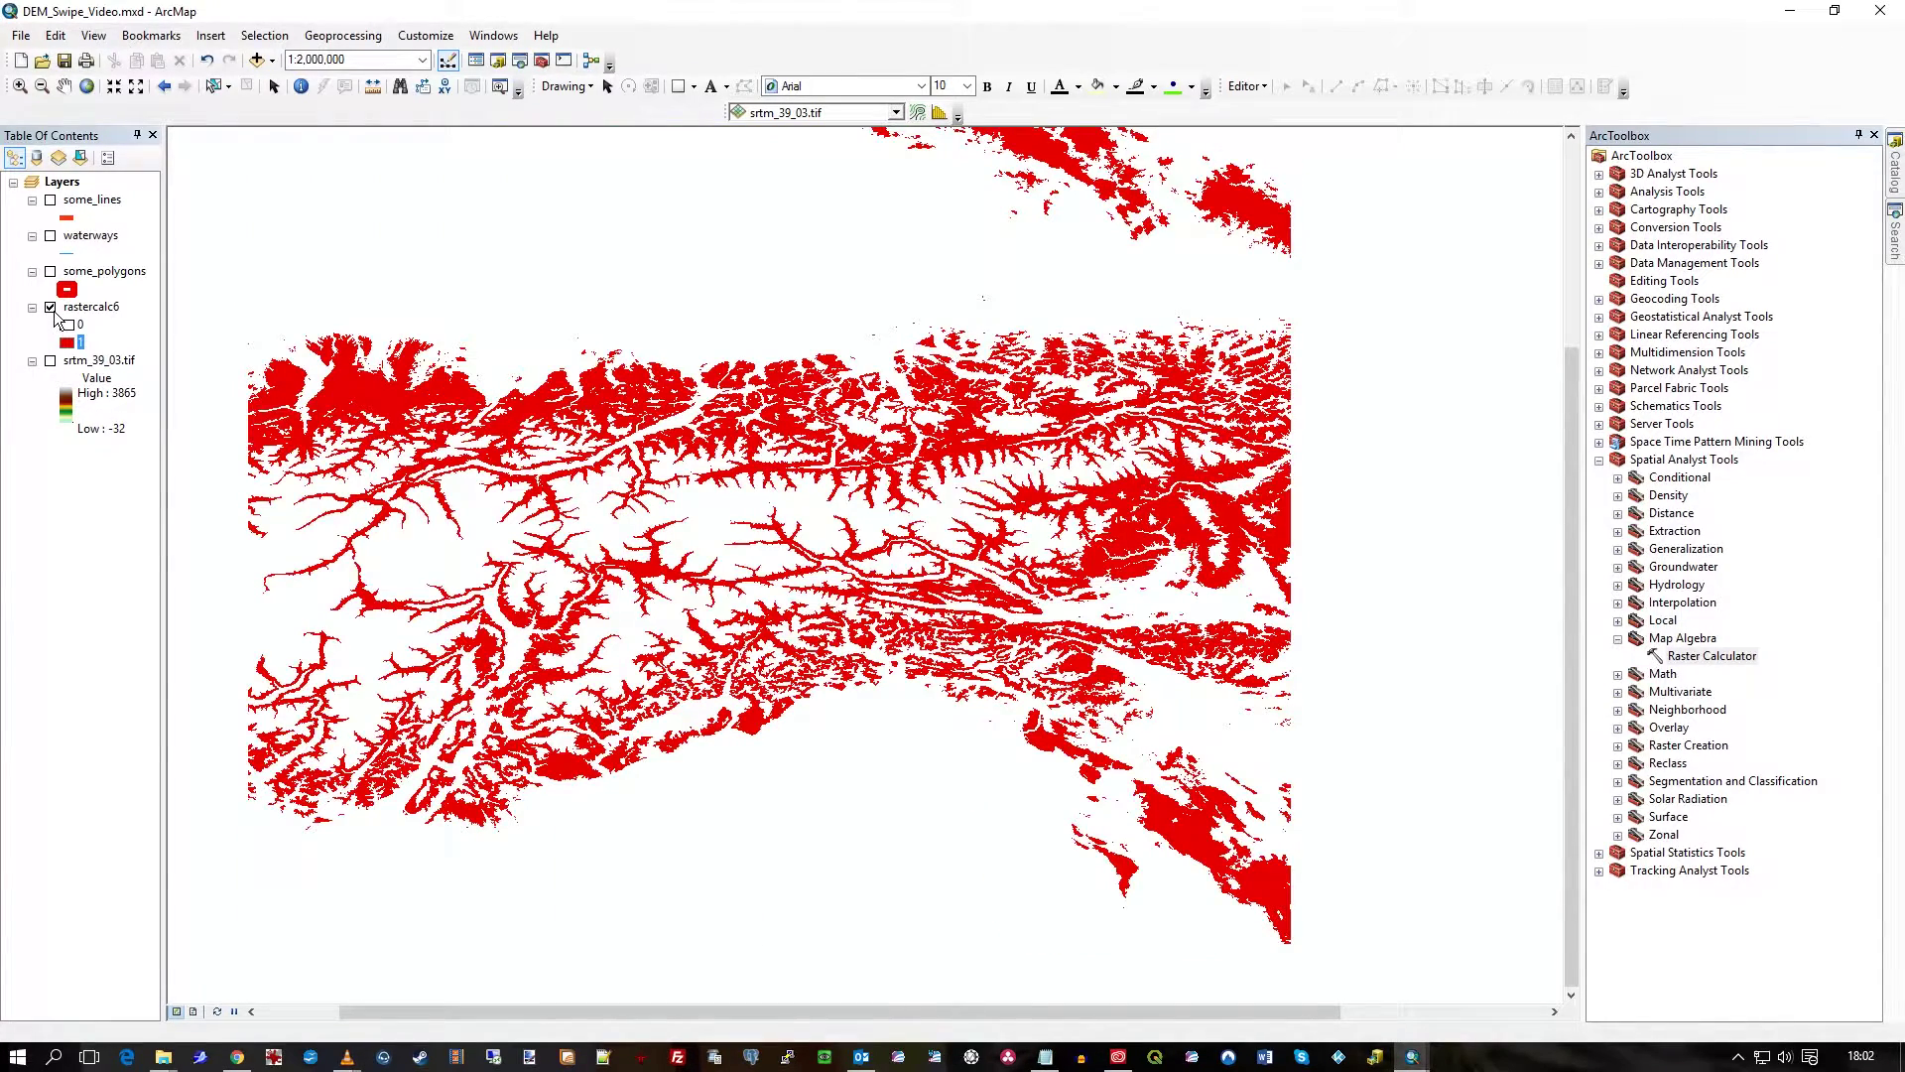
left_click(51, 308)
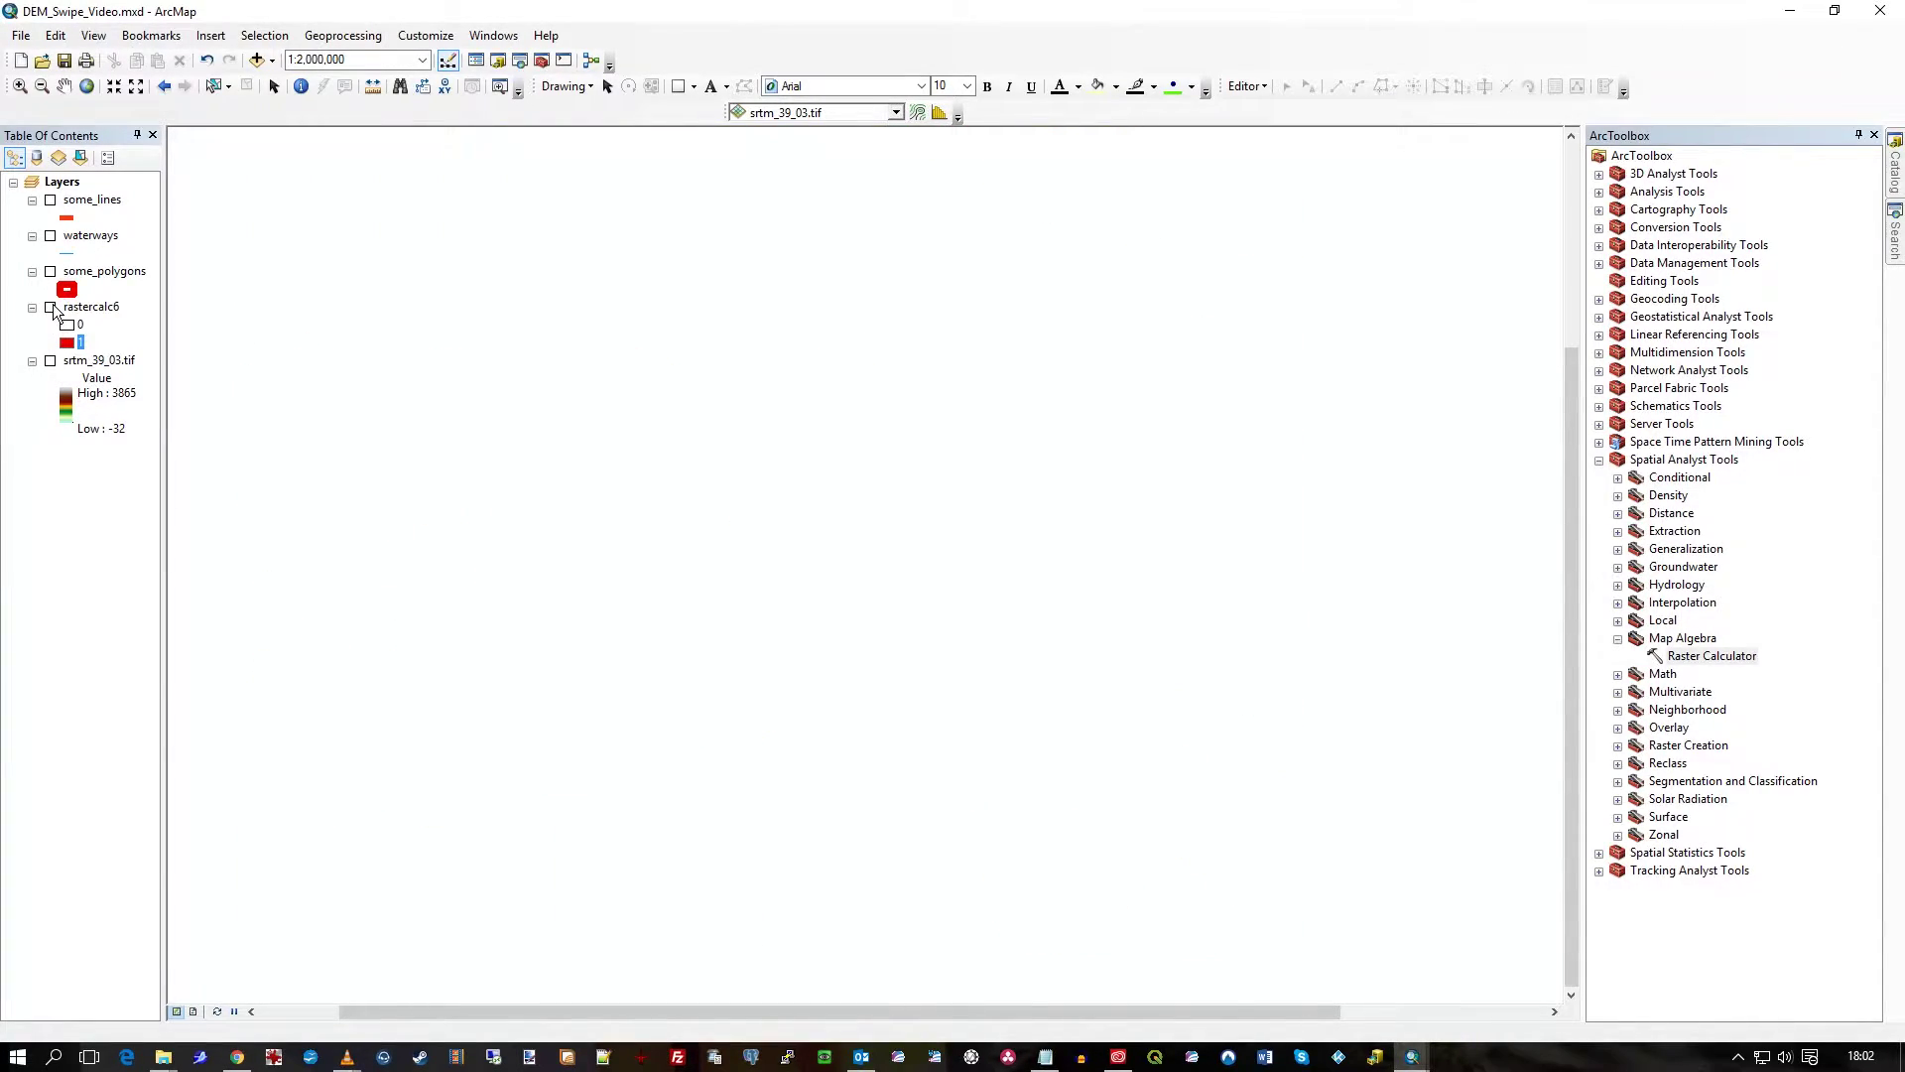
left_click(50, 308)
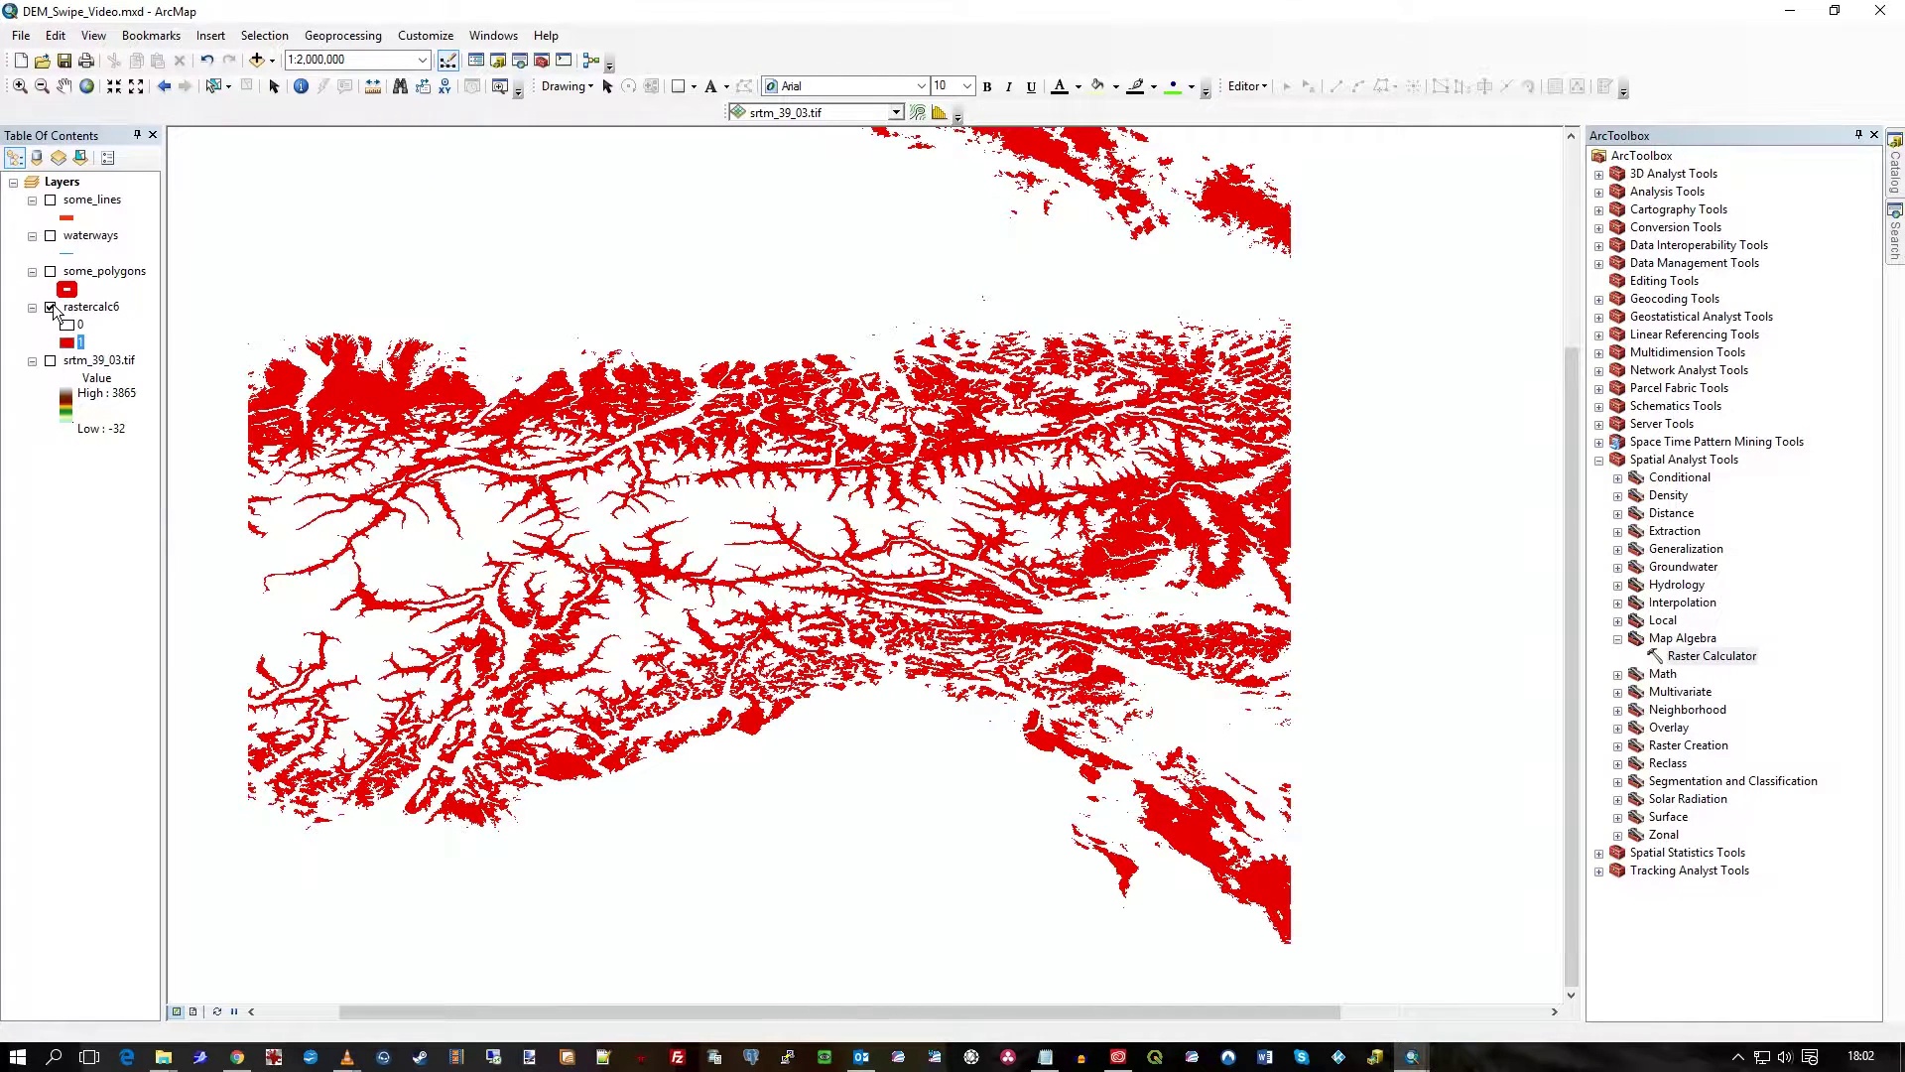
left_click(50, 309)
left_click(51, 309)
scroll(714, 538, "up", 1)
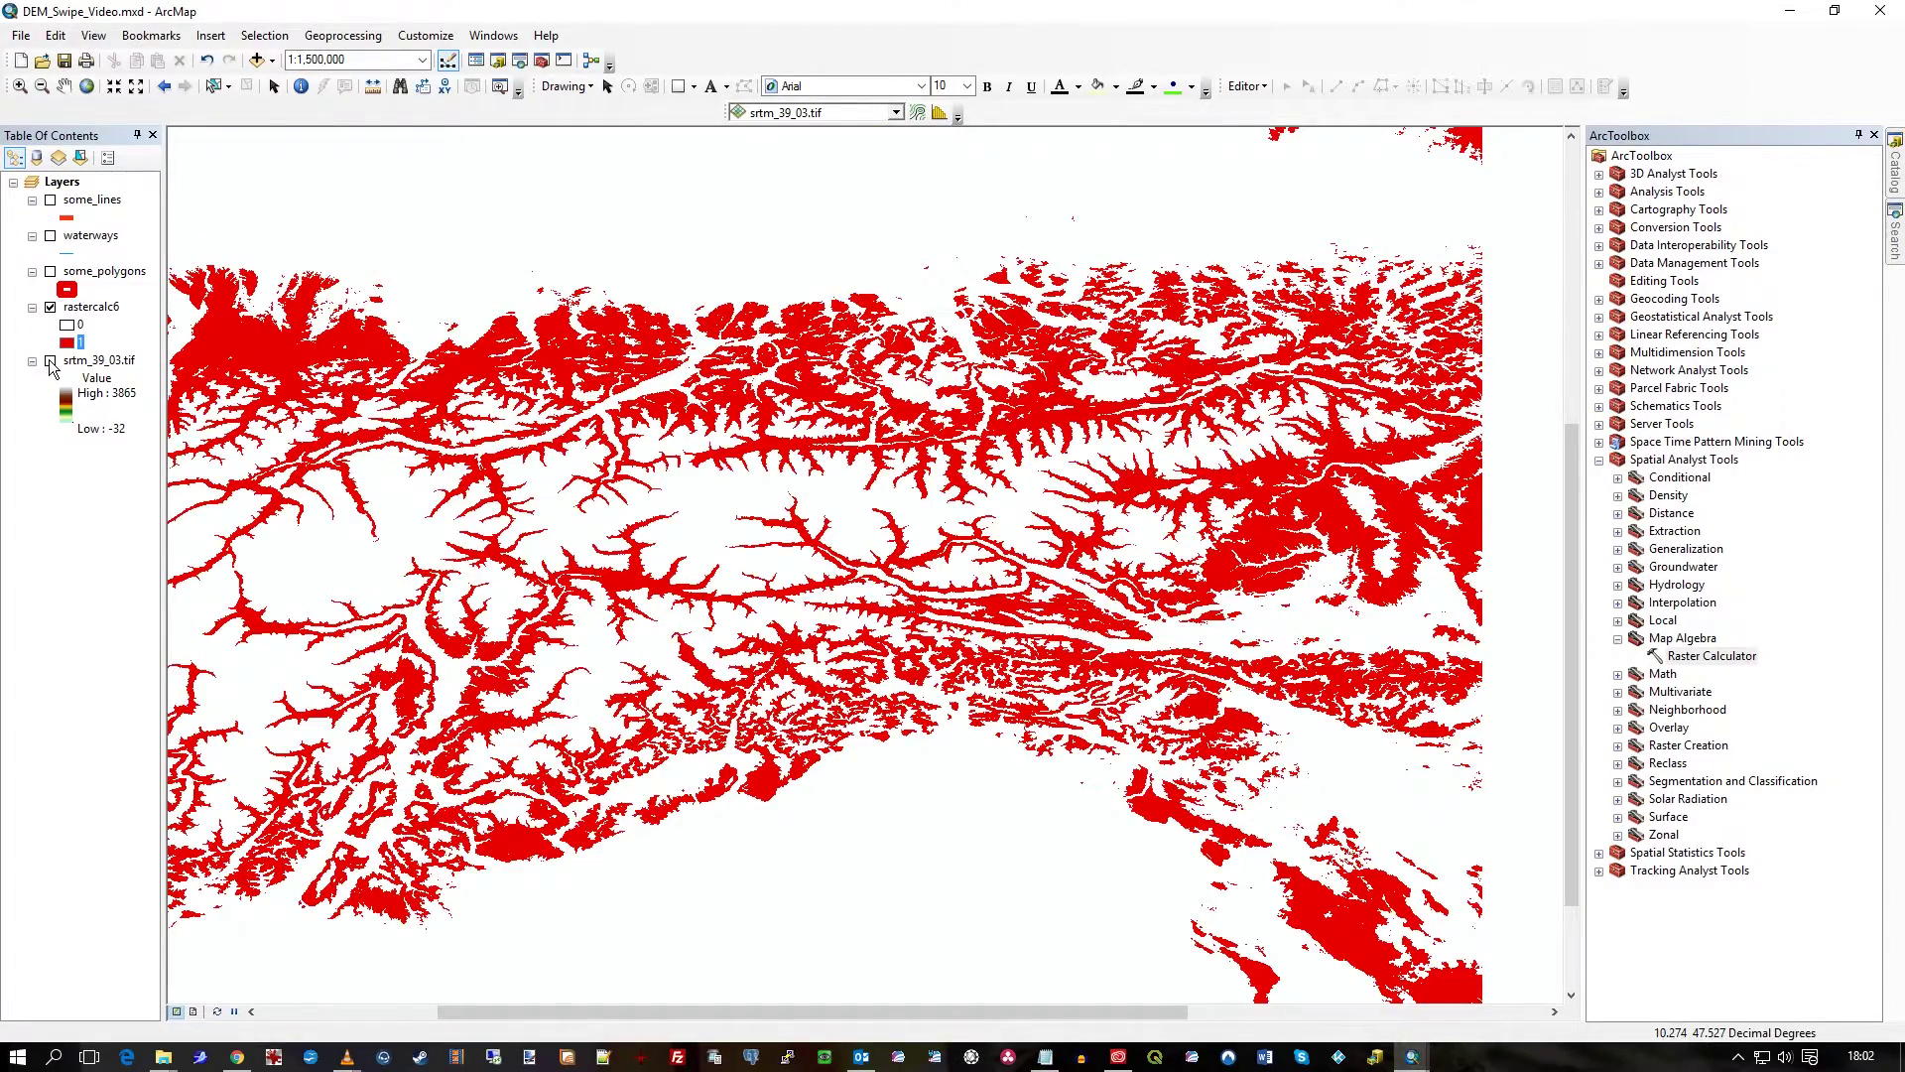
left_click(50, 362)
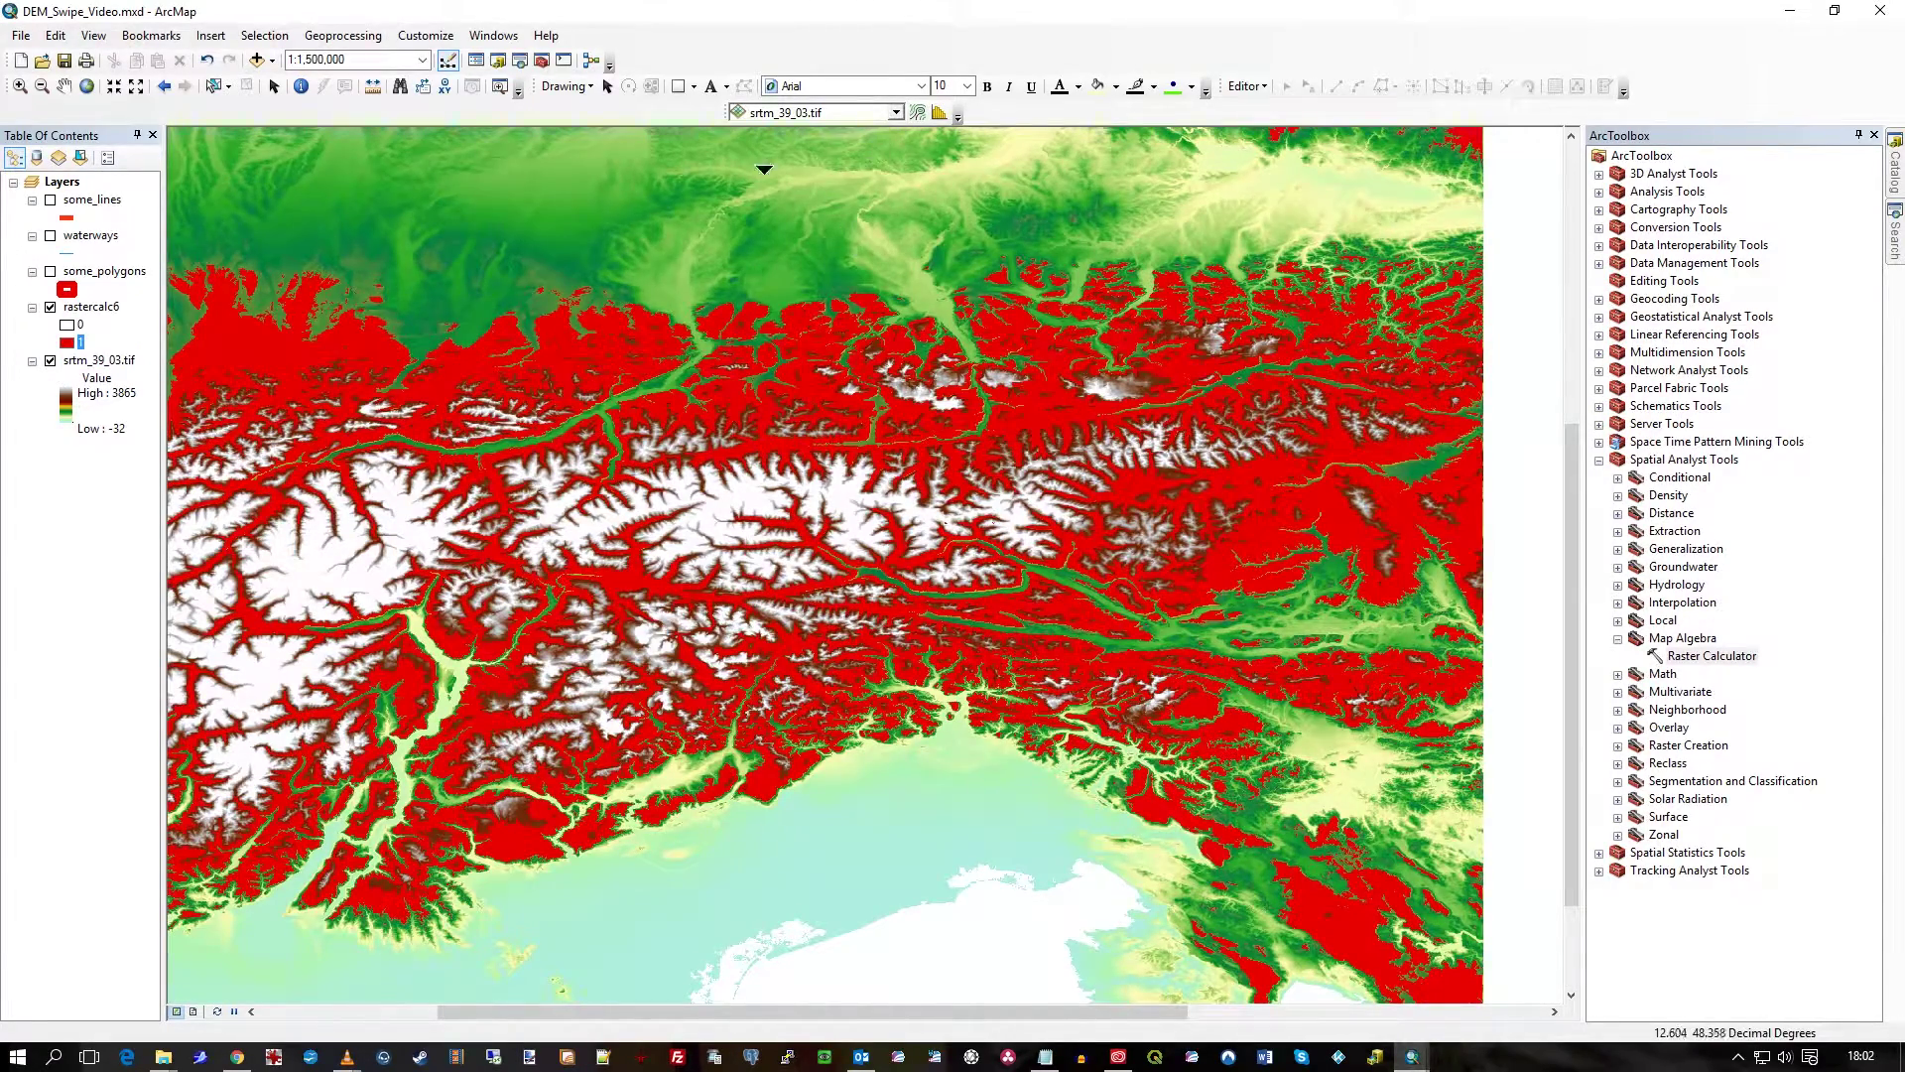
Step: Show the Effects toolbar with rastercalc6 as its layer and activate the Swipe tool
right_click(664, 110)
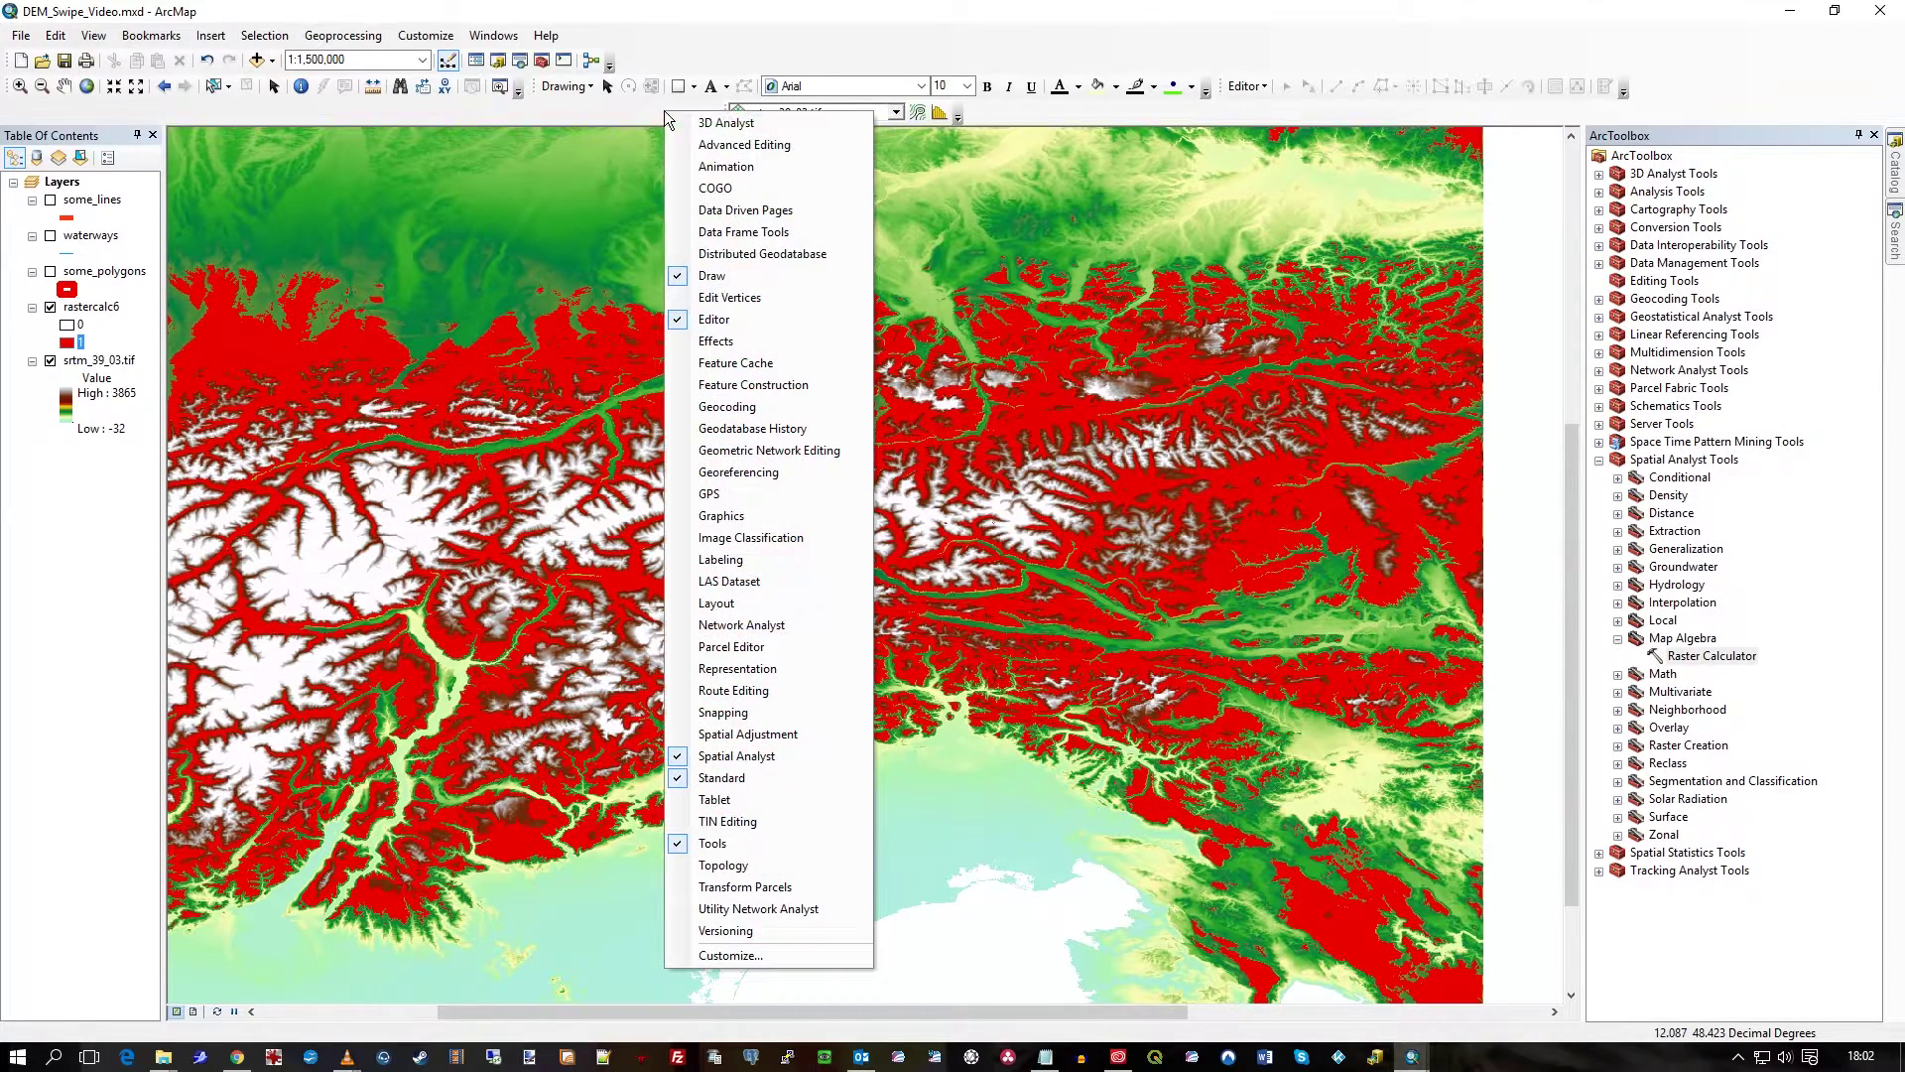
left_click(681, 342)
left_click(520, 227)
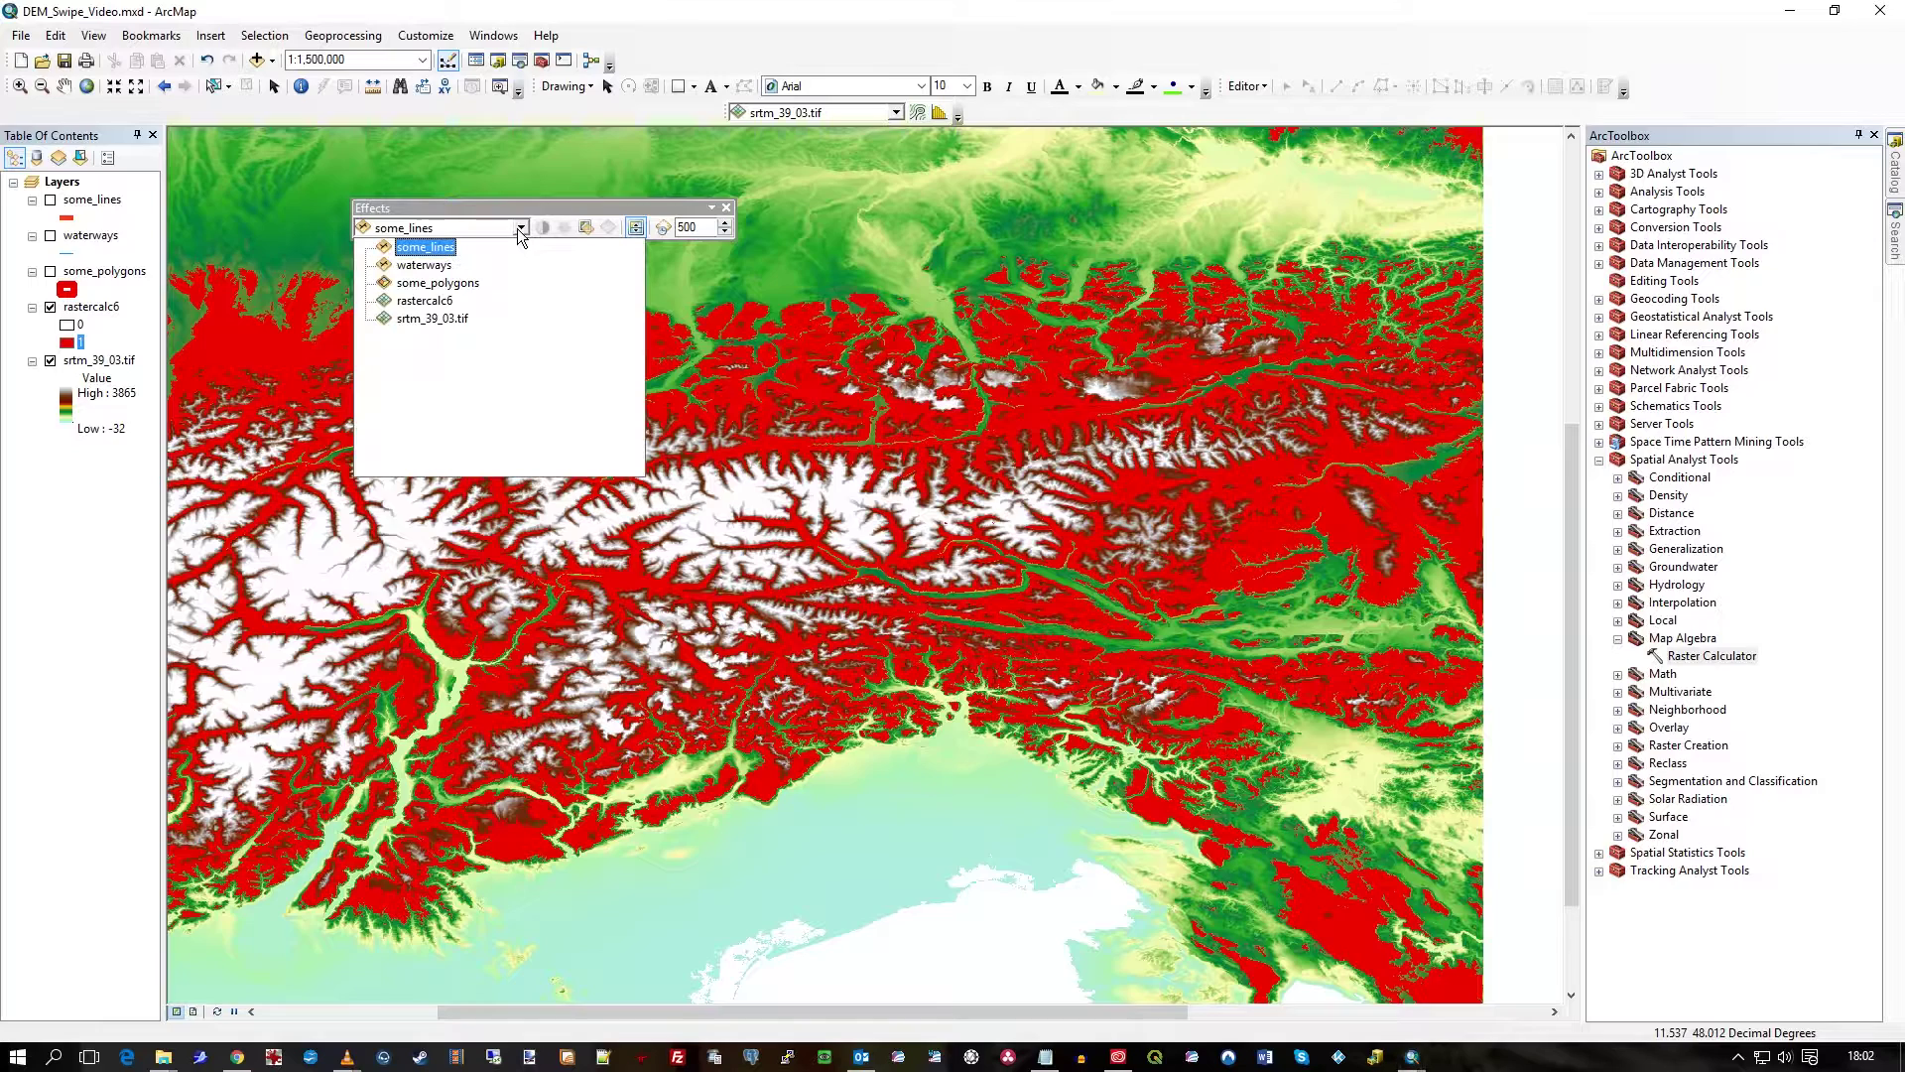
left_click(425, 300)
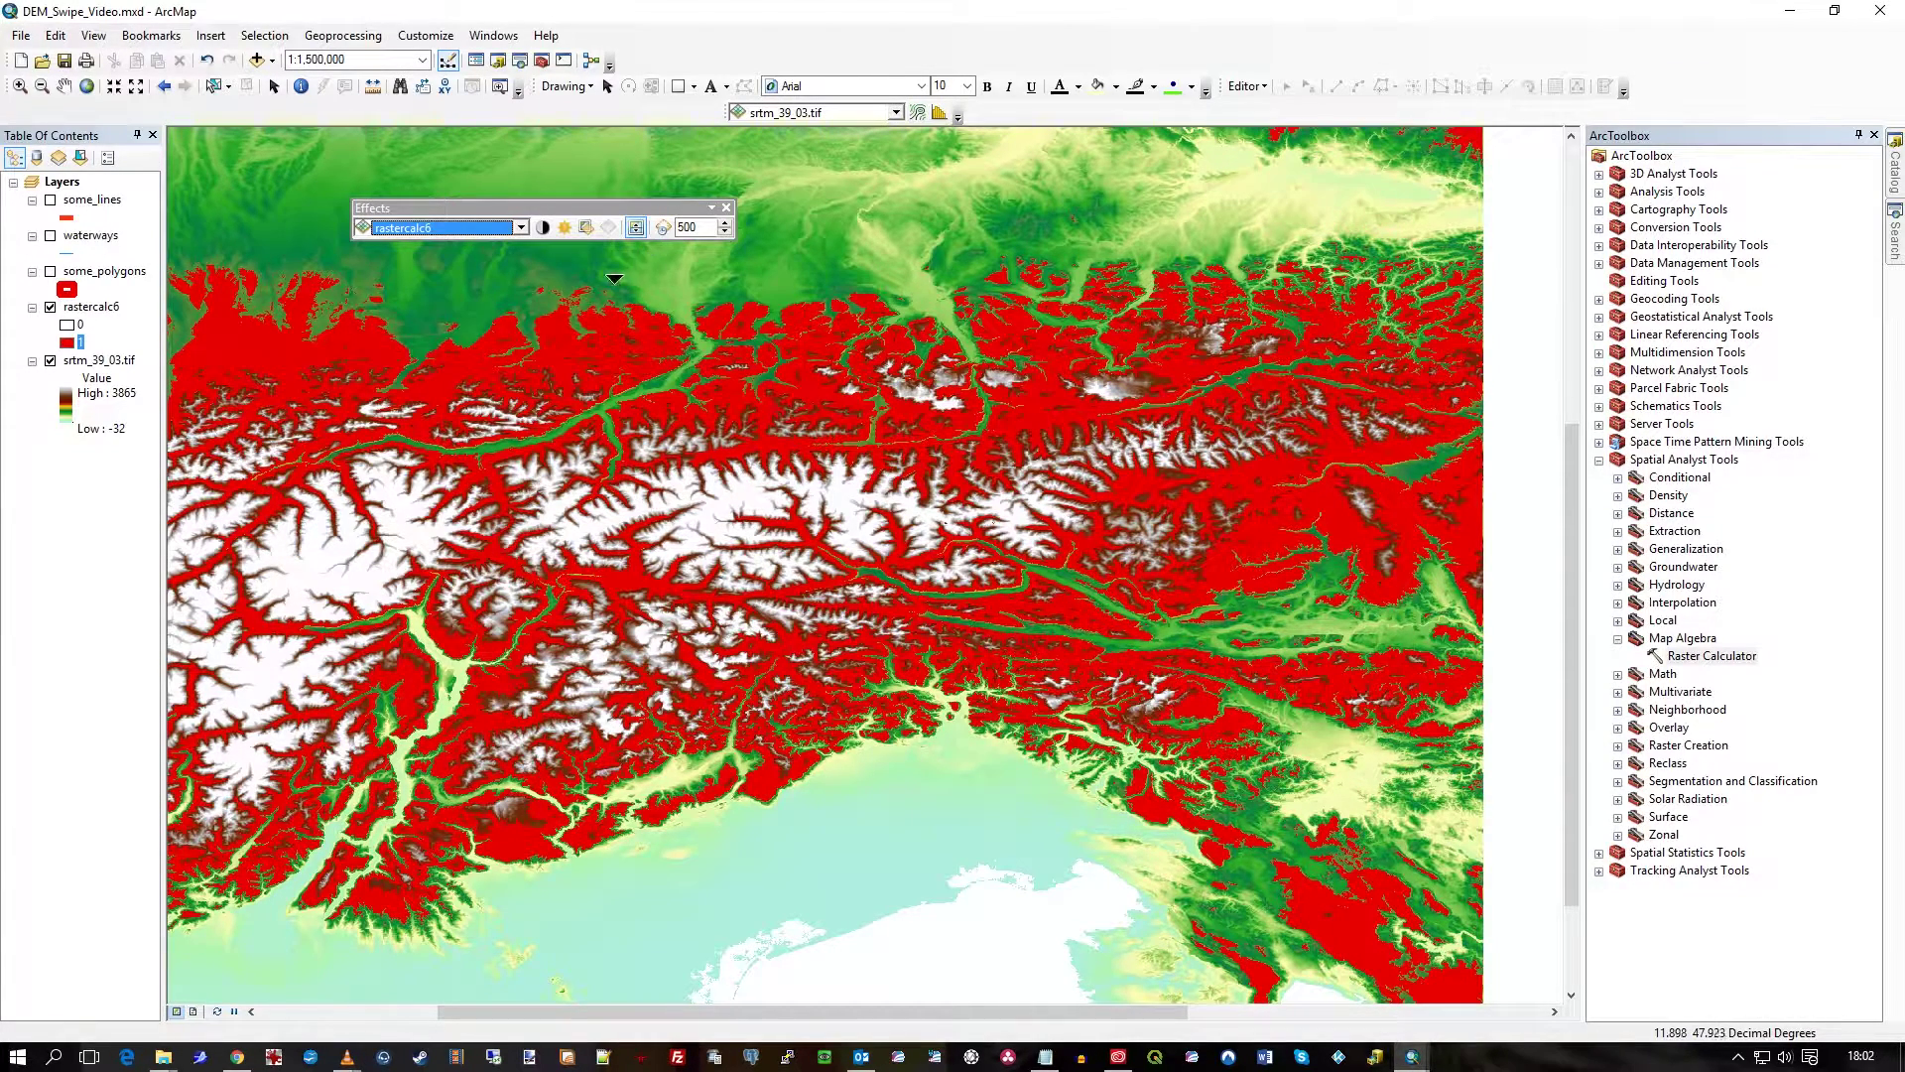
left_click(640, 229)
left_click_drag(918, 241, 1004, 583)
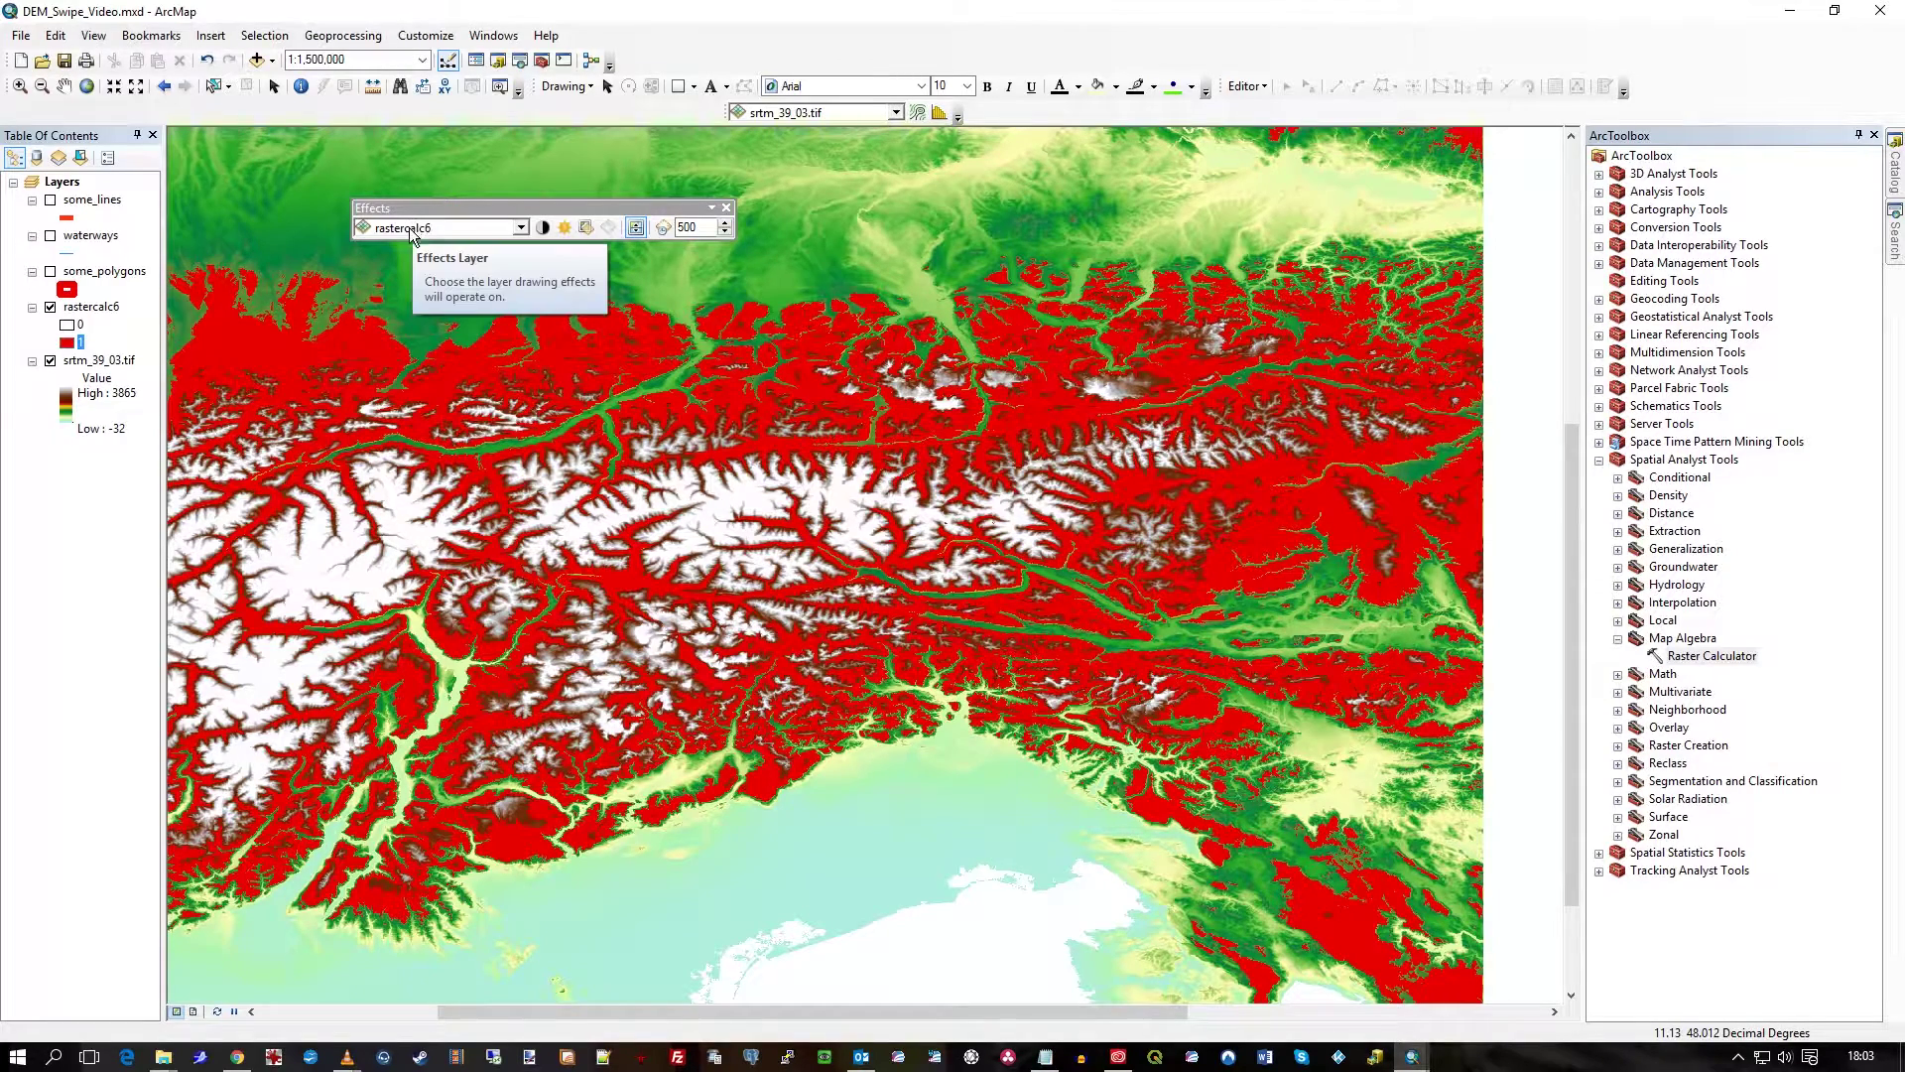